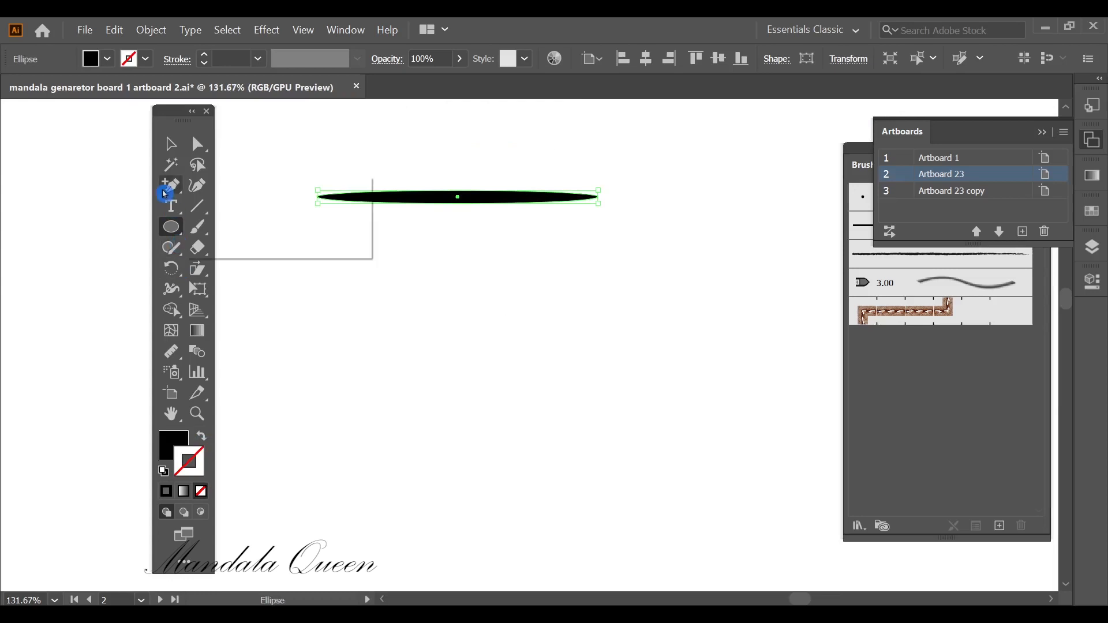
# Convert both end anchors of the black ellipse to corner points and resize it into a shorter stroke about 2 px high
pyautogui.moveTo(171, 185); pyautogui.dragTo(234, 247)
pyautogui.click(318, 197)
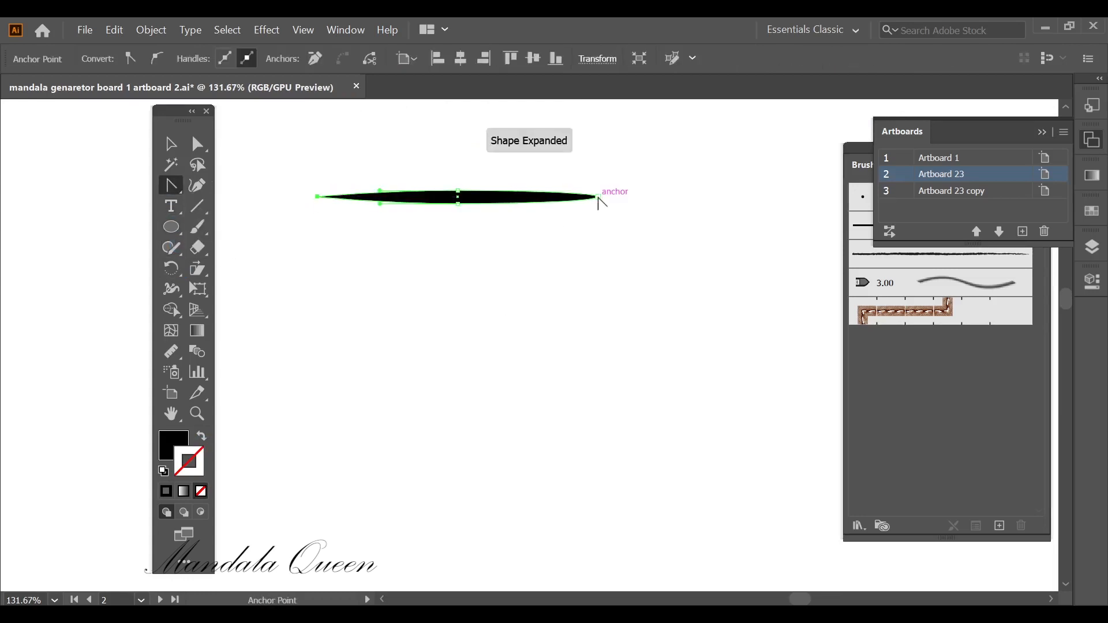
pyautogui.click(598, 198)
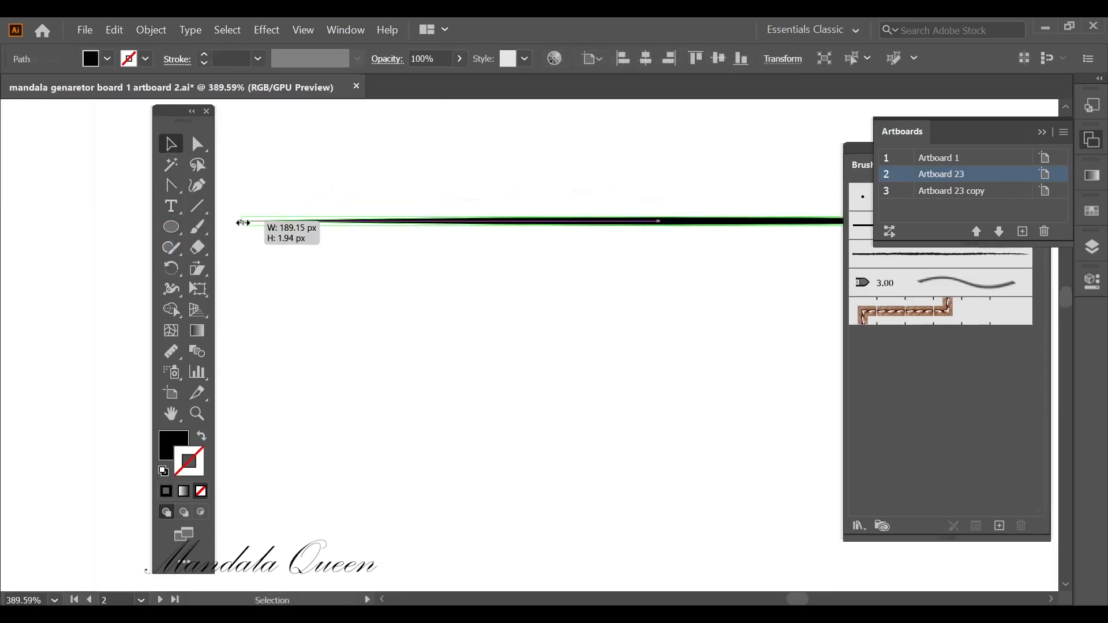
pyautogui.moveTo(243, 223); pyautogui.dragTo(386, 223)
pyautogui.scroll(1, 700, 264)
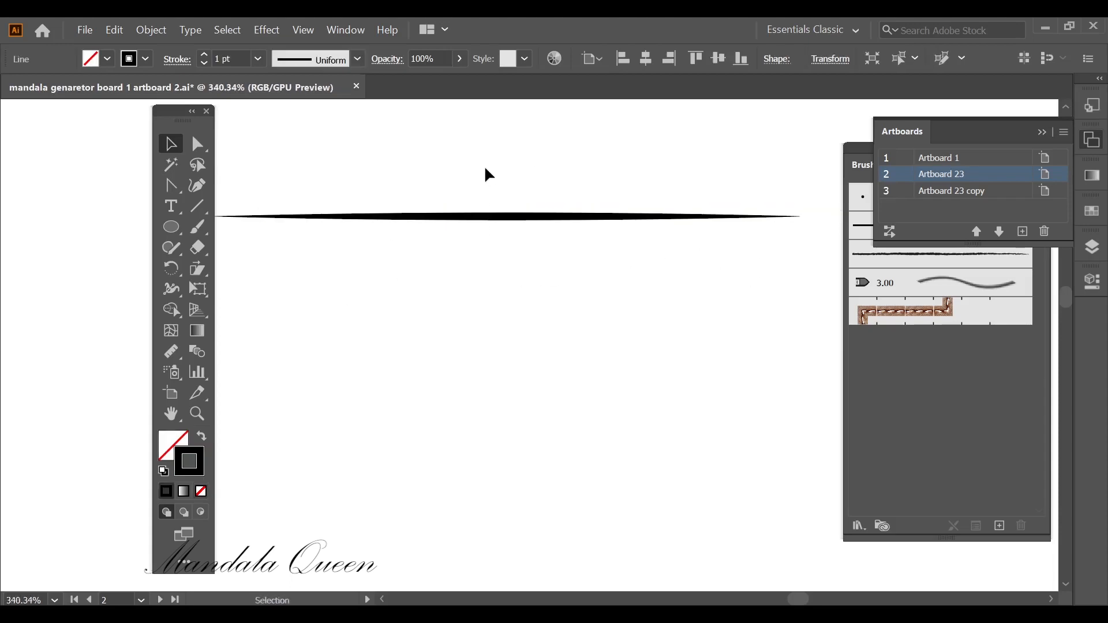
pyautogui.moveTo(487, 173); pyautogui.dragTo(550, 153)
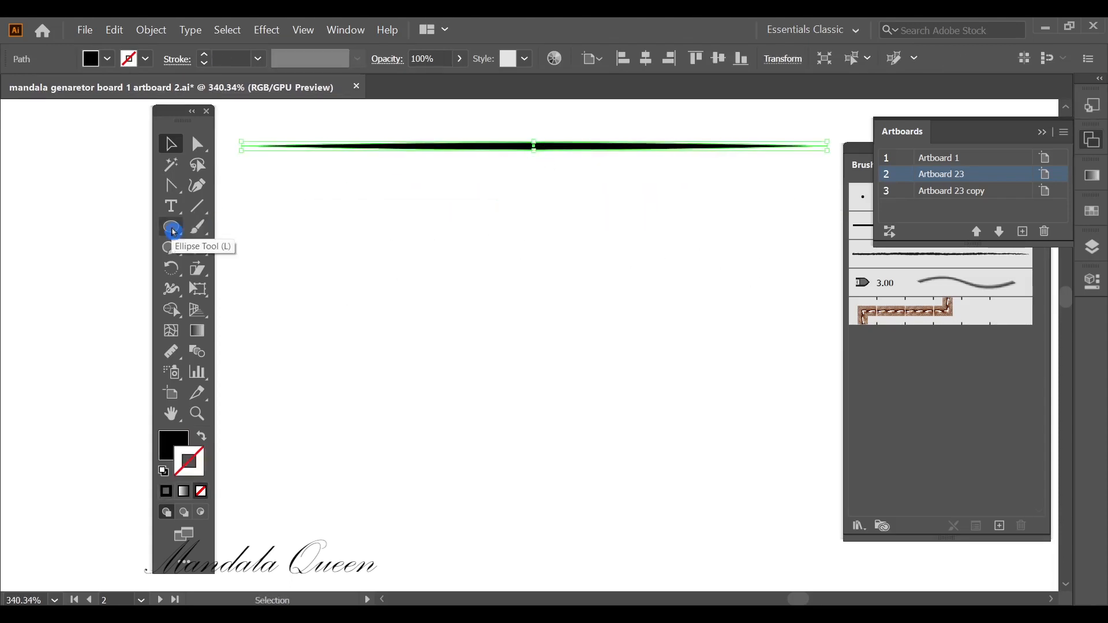
# Draw a small black circle below the stroke, extend its right anchor level with the stroke's end and convert that anchor to a corner
pyautogui.click(172, 228)
pyautogui.moveTo(245, 206); pyautogui.dragTo(268, 222)
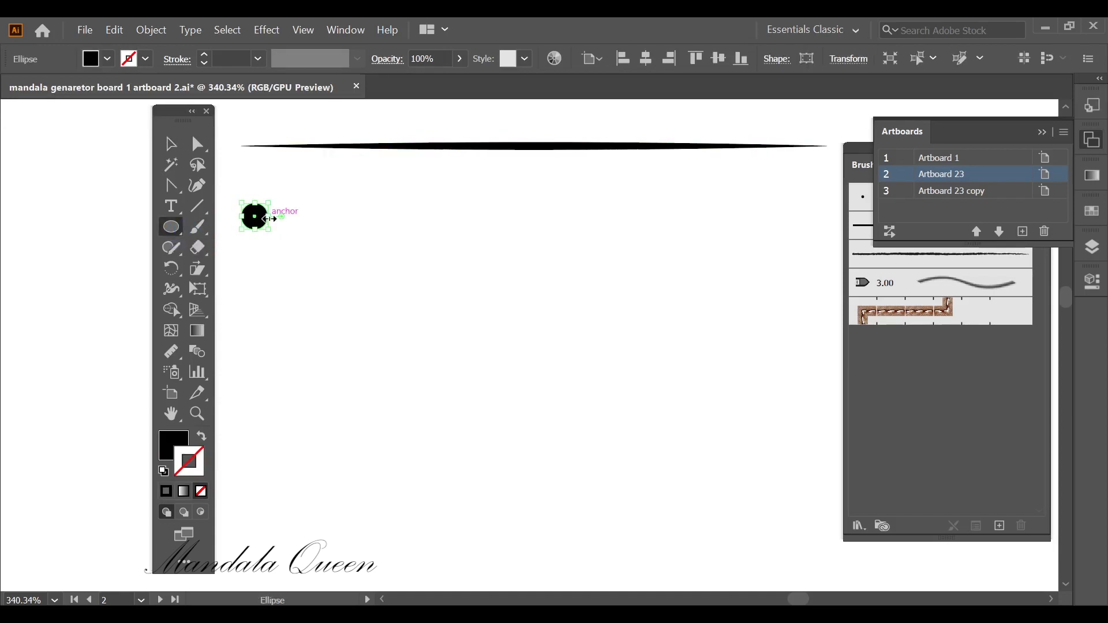
pyautogui.click(192, 153)
pyautogui.click(270, 219)
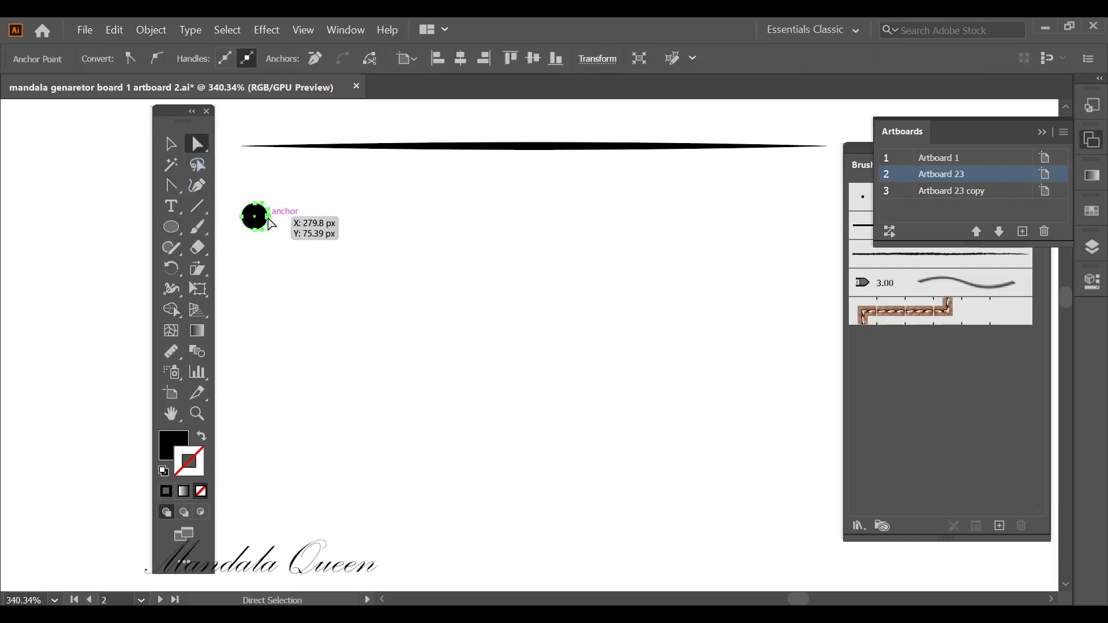
pyautogui.moveTo(269, 218); pyautogui.dragTo(828, 217)
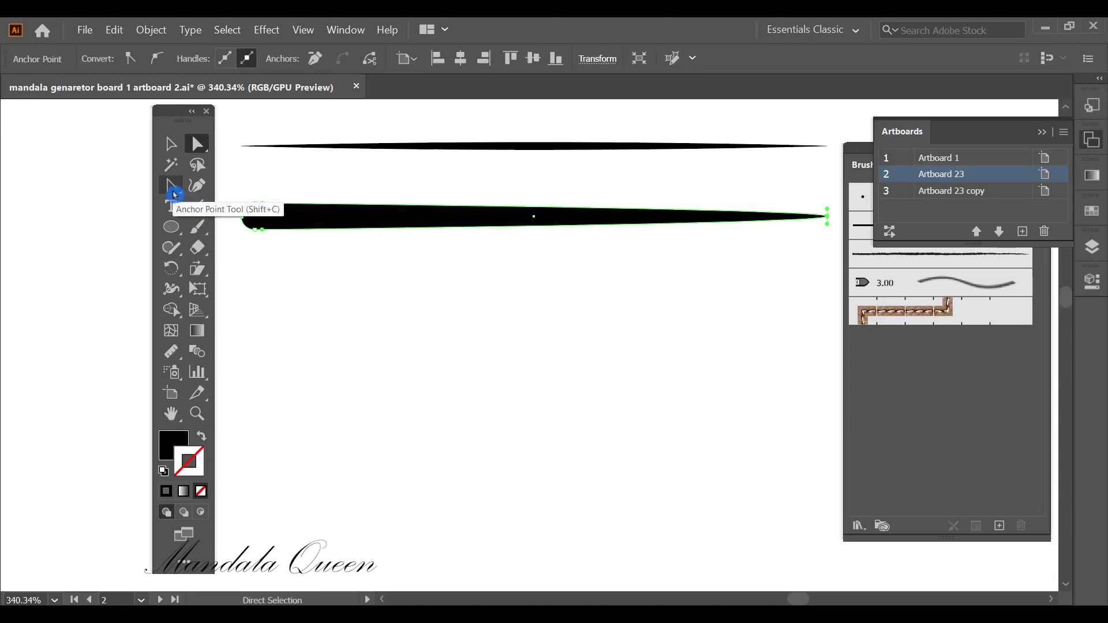
pyautogui.click(172, 186)
pyautogui.click(827, 216)
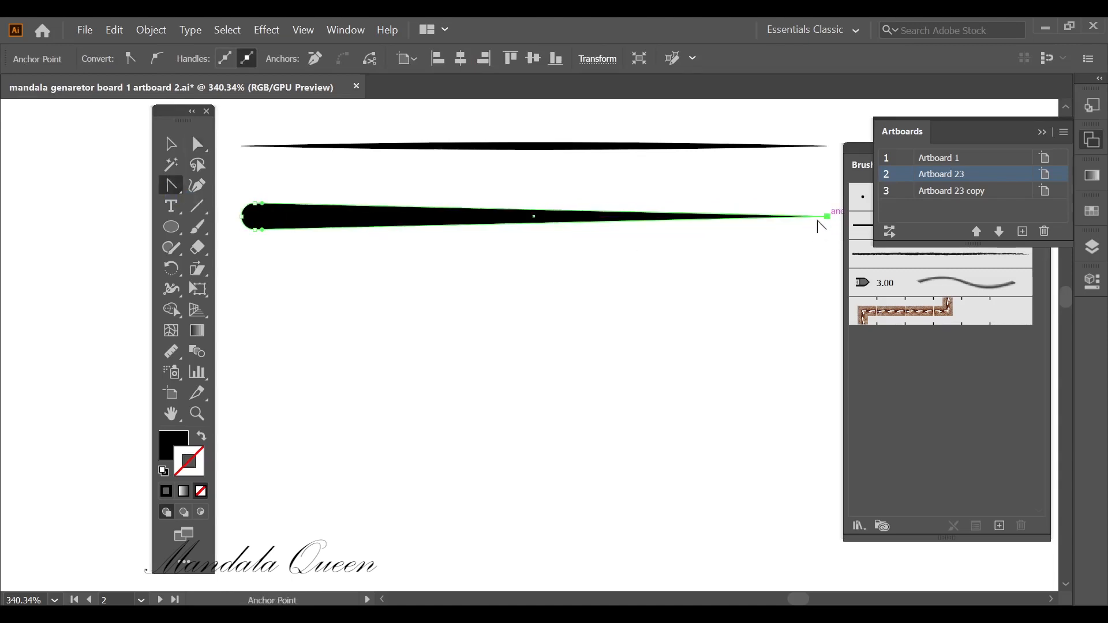
# Flatten the round-ended tapered shape into a thin stroke and move it closer beneath the first one
pyautogui.press('v')
pyautogui.click(452, 217)
pyautogui.moveTo(534, 206); pyautogui.dragTo(542, 214)
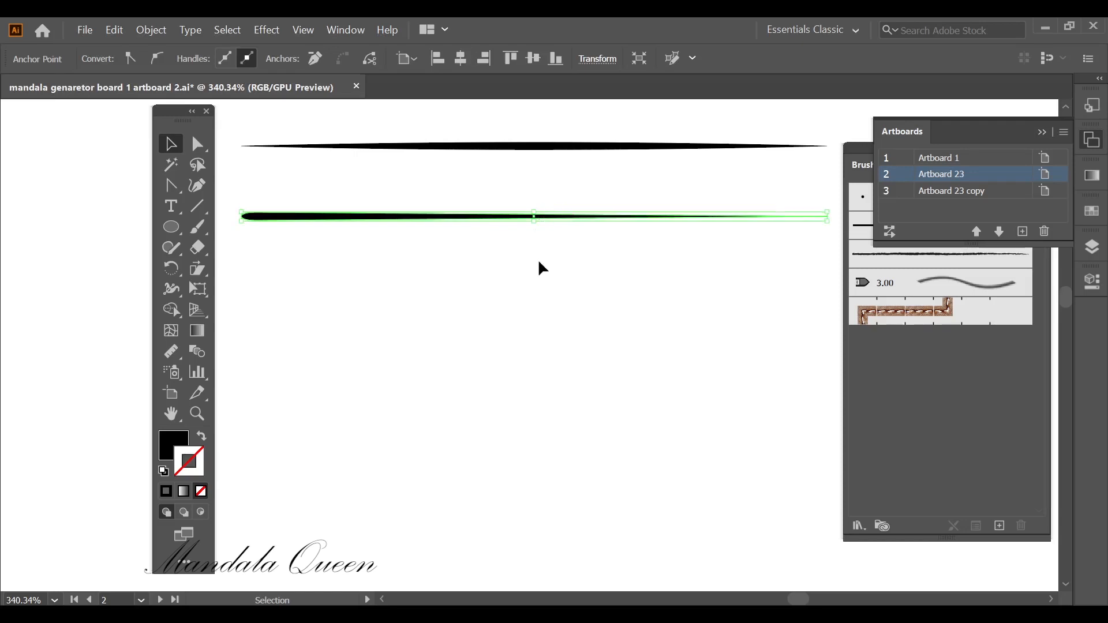
pyautogui.click(538, 258)
pyautogui.moveTo(465, 220); pyautogui.dragTo(466, 191)
pyautogui.moveTo(594, 248); pyautogui.dragTo(509, 258)
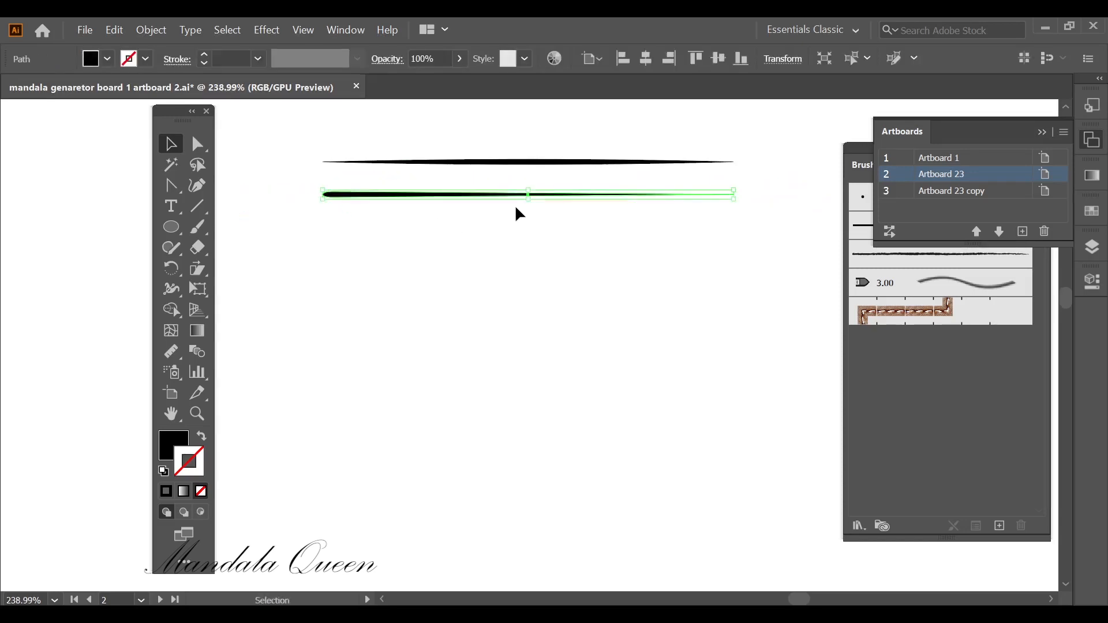
# Duplicate the round-ended tapered stroke below itself and rotate the copy 180 degrees
pyautogui.moveTo(494, 198); pyautogui.dragTo(500, 237)
pyautogui.moveTo(739, 220); pyautogui.dragTo(404, 265)
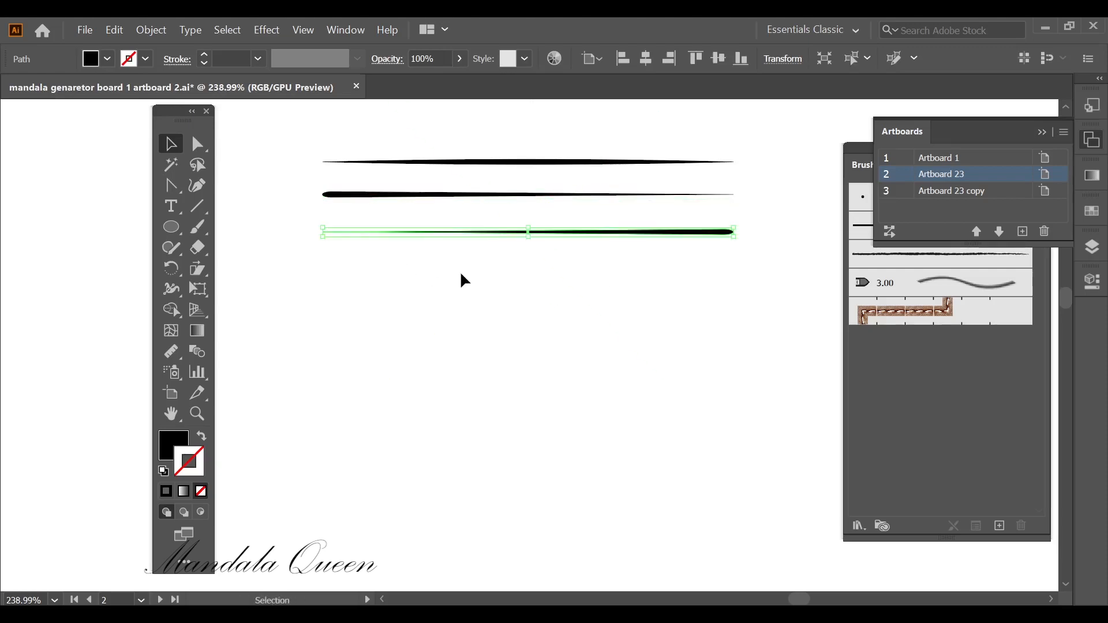
pyautogui.click(461, 275)
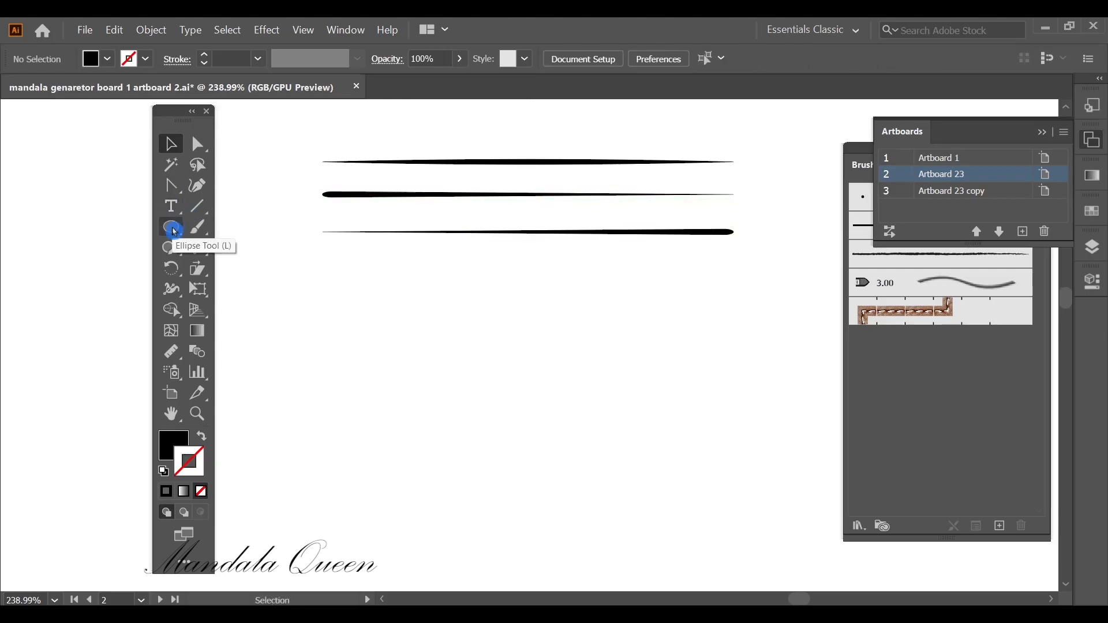
# Draw another small circle below, stretch its right anchor to the strokes' end, pull its left anchor outward and make the right anchor a corner
pyautogui.click(173, 236)
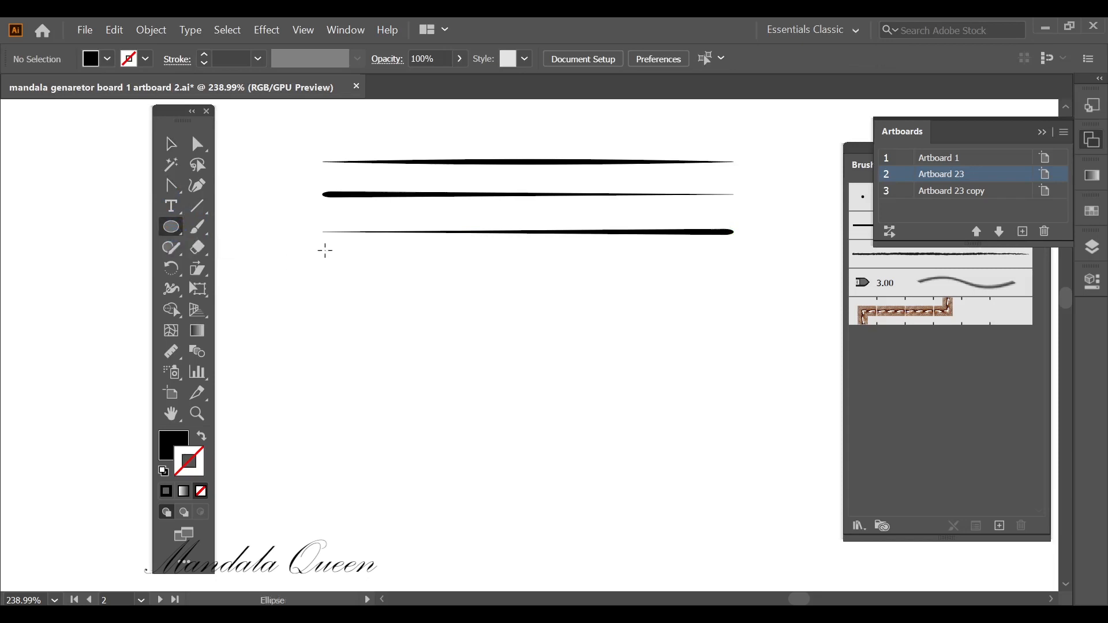
pyautogui.moveTo(329, 269); pyautogui.dragTo(735, 278)
pyautogui.press('a')
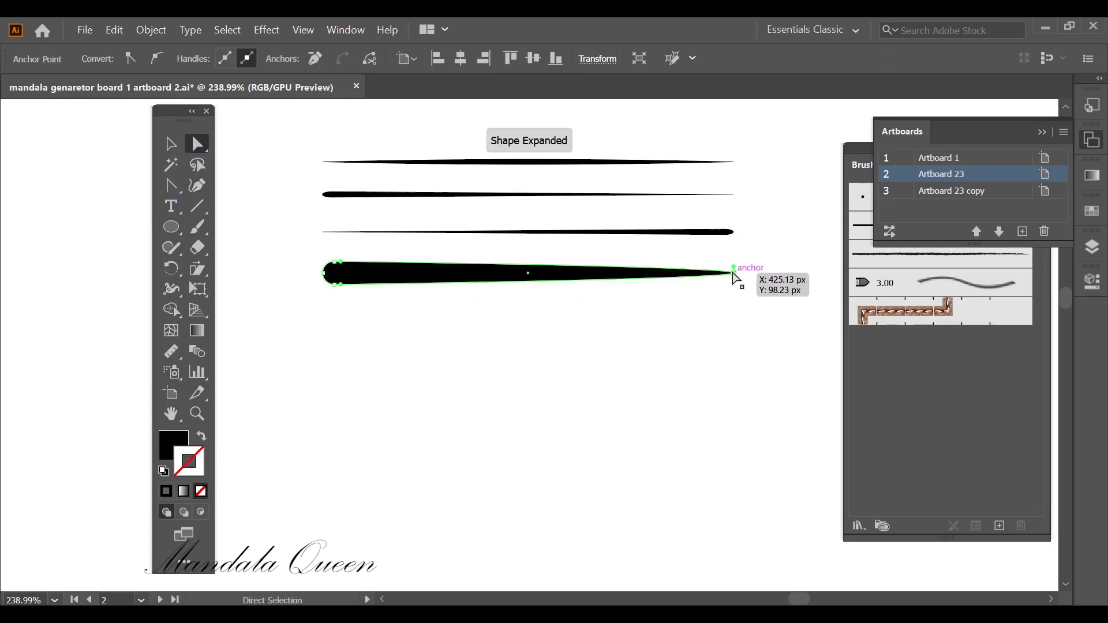
pyautogui.moveTo(325, 280); pyautogui.dragTo(300, 277)
pyautogui.click(171, 185)
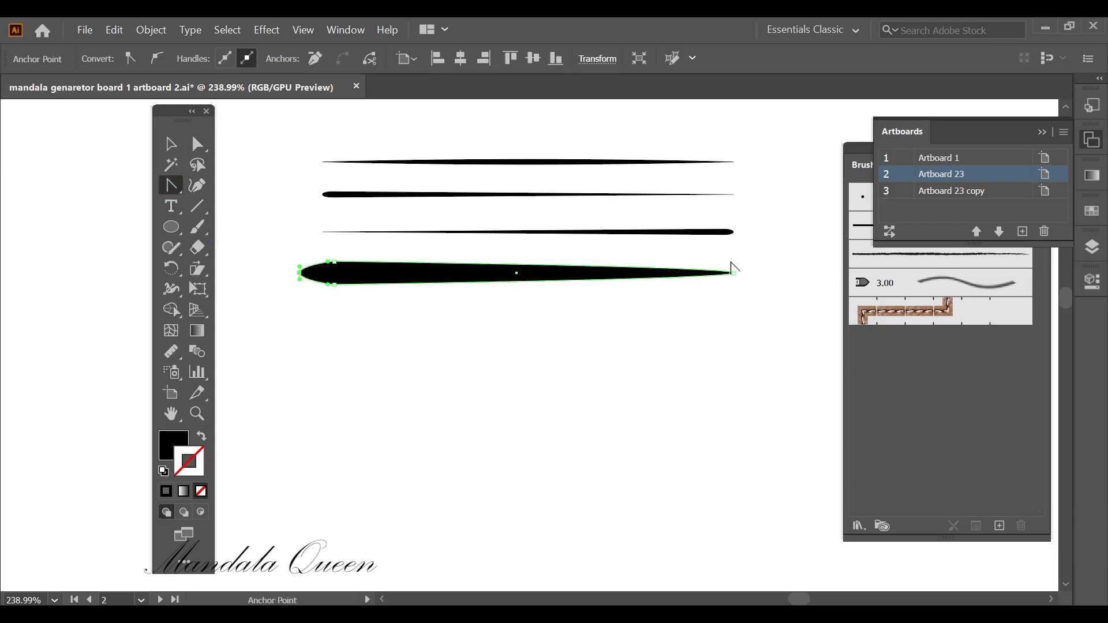
pyautogui.click(735, 275)
# Shorten the new tapered shape to the other strokes' length, flatten it and position it beneath them
pyautogui.click(167, 153)
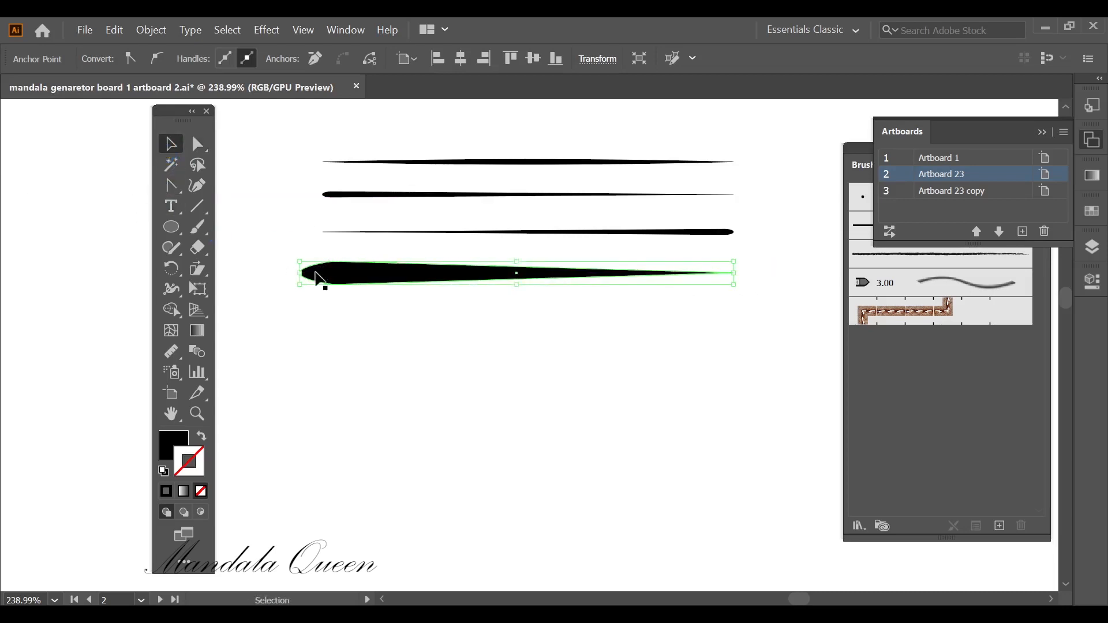
pyautogui.moveTo(300, 273); pyautogui.dragTo(324, 273)
pyautogui.moveTo(531, 271)
pyautogui.mouseDown()
pyautogui.moveTo(534, 258)
pyautogui.moveTo(531, 268)
pyautogui.mouseUp()
pyautogui.moveTo(456, 281); pyautogui.dragTo(461, 275)
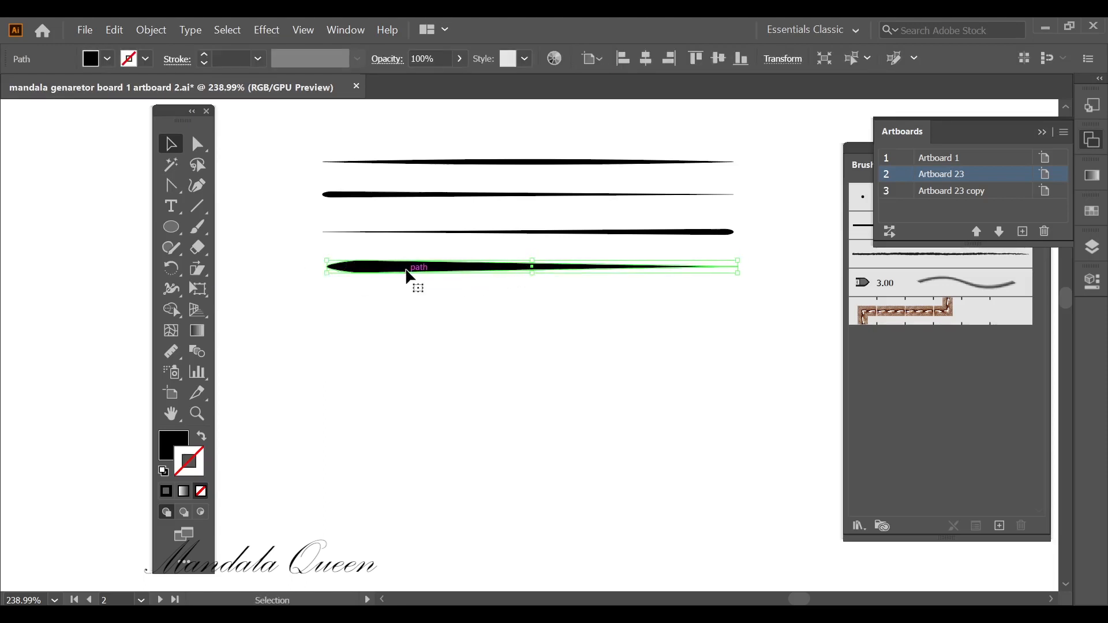
pyautogui.scroll(3, 583, 309)
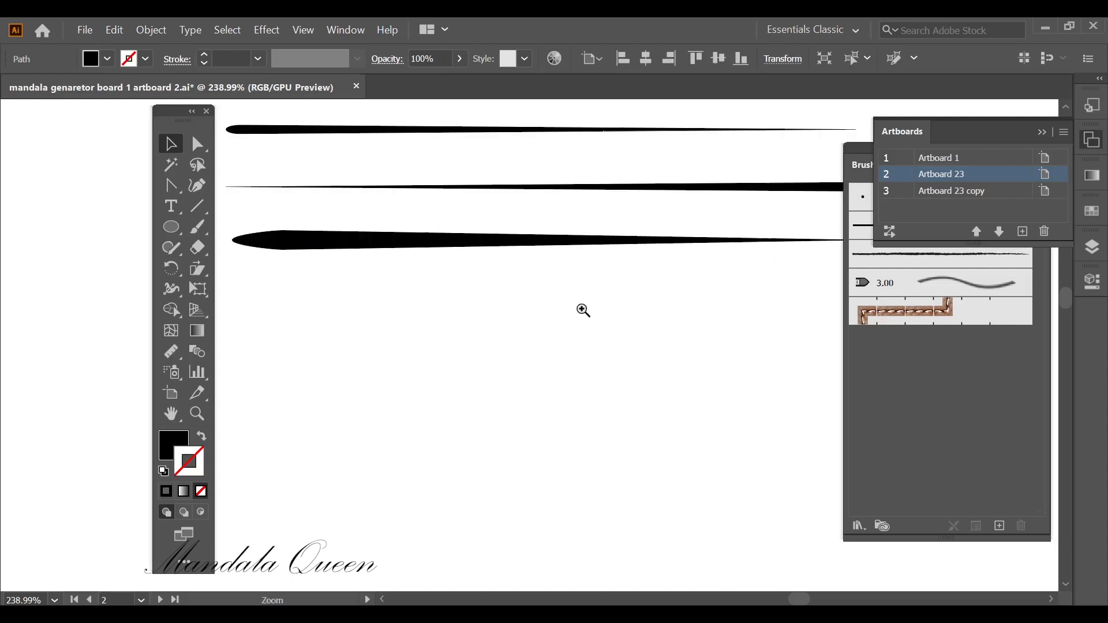
pyautogui.moveTo(542, 273); pyautogui.dragTo(547, 281)
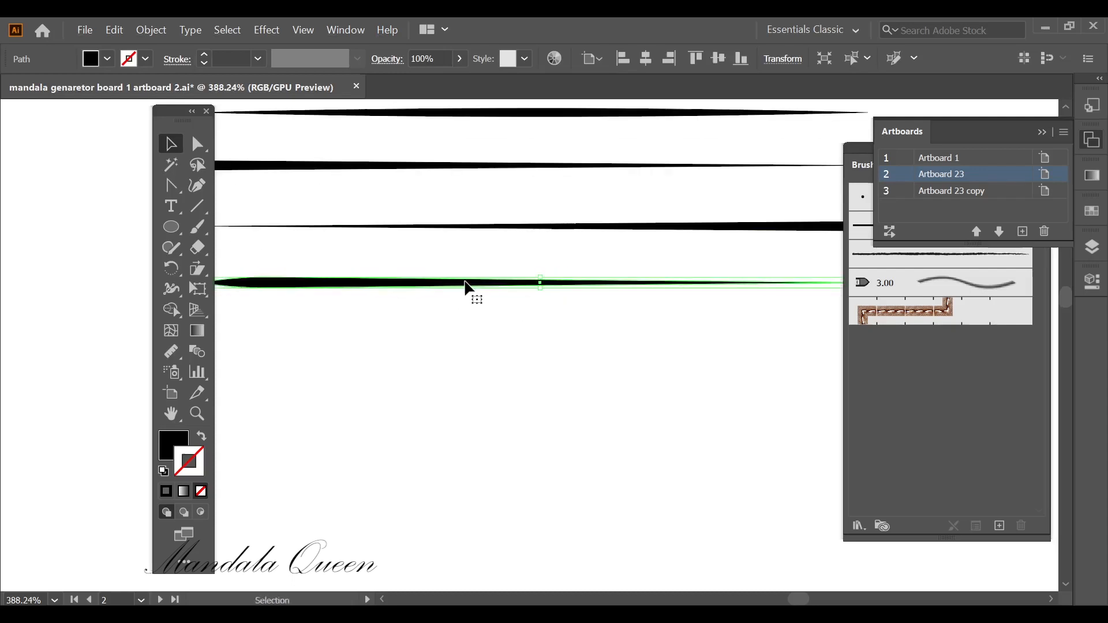
# Duplicate the oval-ended tapered stroke below itself and rotate the copy 180 degrees
pyautogui.moveTo(460, 285); pyautogui.dragTo(458, 345)
pyautogui.moveTo(659, 307); pyautogui.dragTo(569, 331)
pyautogui.moveTo(503, 336); pyautogui.dragTo(400, 326)
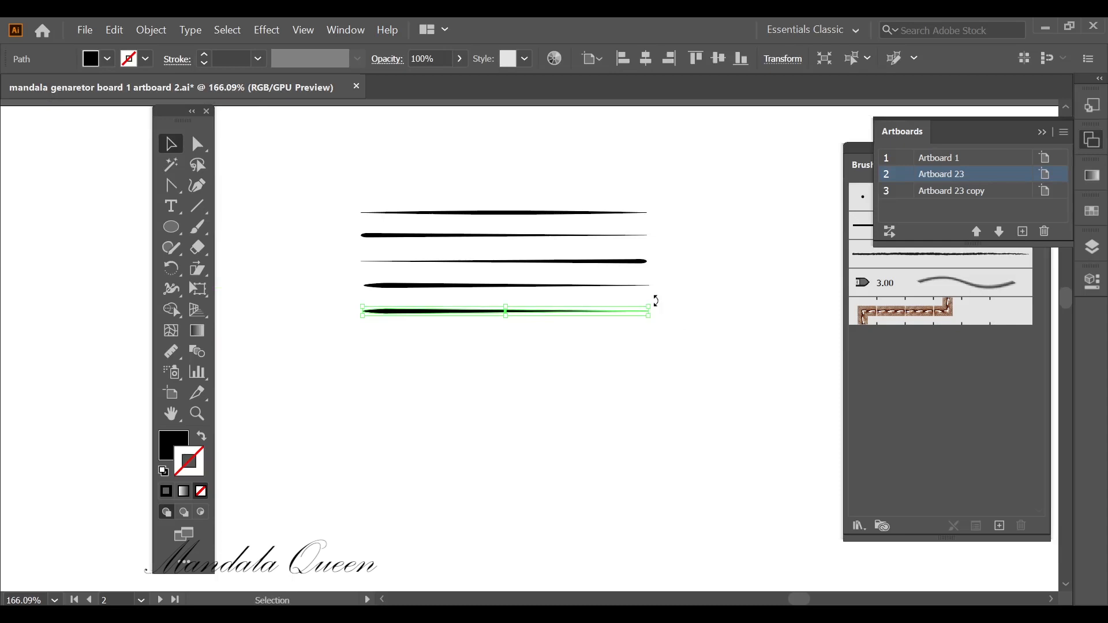
pyautogui.moveTo(657, 303)
pyautogui.mouseDown()
pyautogui.moveTo(613, 361)
pyautogui.moveTo(425, 330)
pyautogui.mouseUp()
pyautogui.click(440, 367)
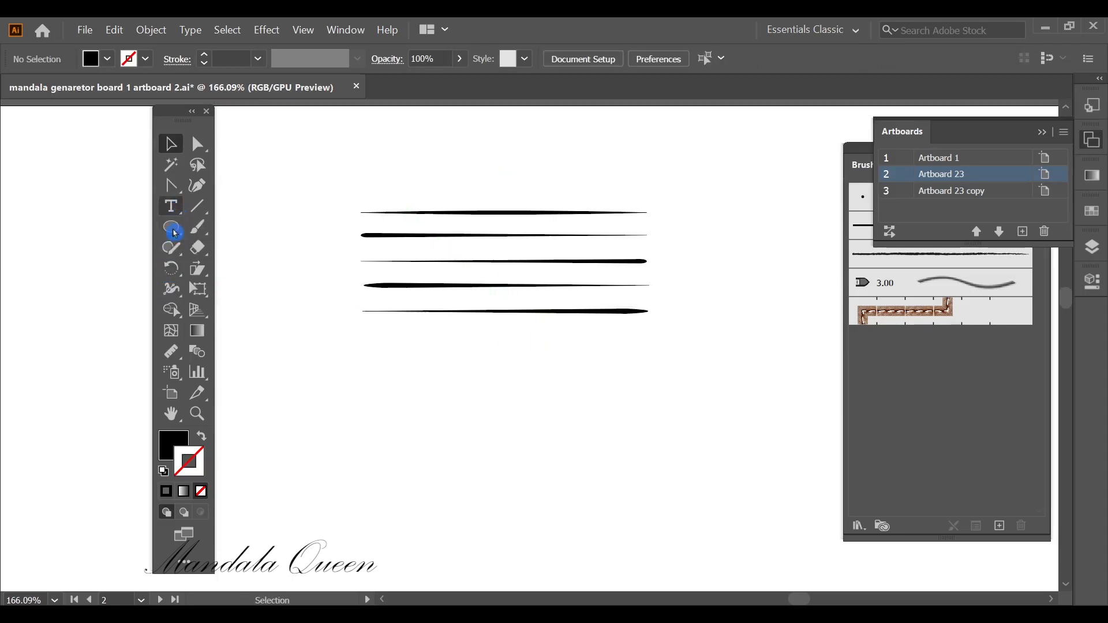
# Draw a long, thin black rectangle below the strokes and add an anchor point midway along its right edge
pyautogui.moveTo(171, 227); pyautogui.dragTo(277, 225)
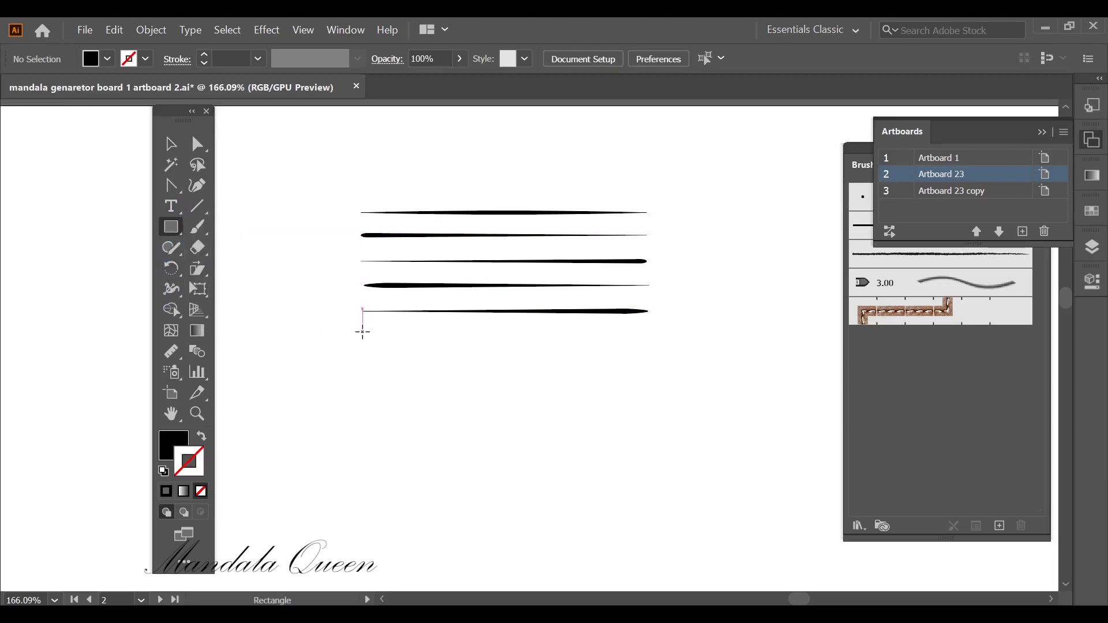
pyautogui.moveTo(363, 333); pyautogui.dragTo(648, 337)
pyautogui.moveTo(573, 369); pyautogui.dragTo(522, 354)
pyautogui.click(171, 186)
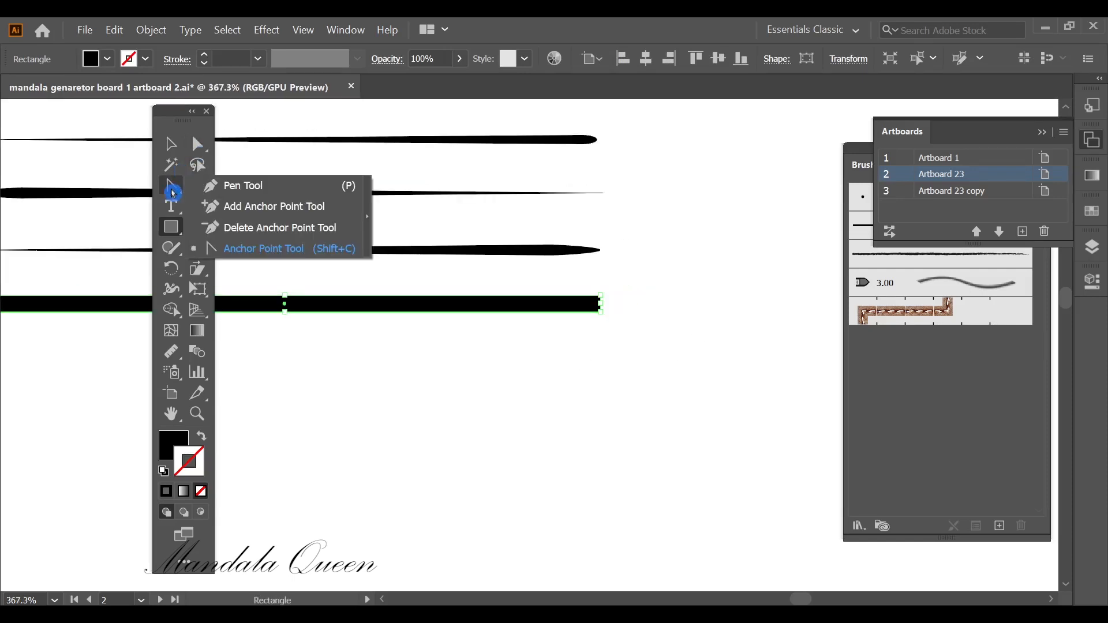
pyautogui.click(213, 205)
pyautogui.moveTo(618, 324); pyautogui.dragTo(804, 293)
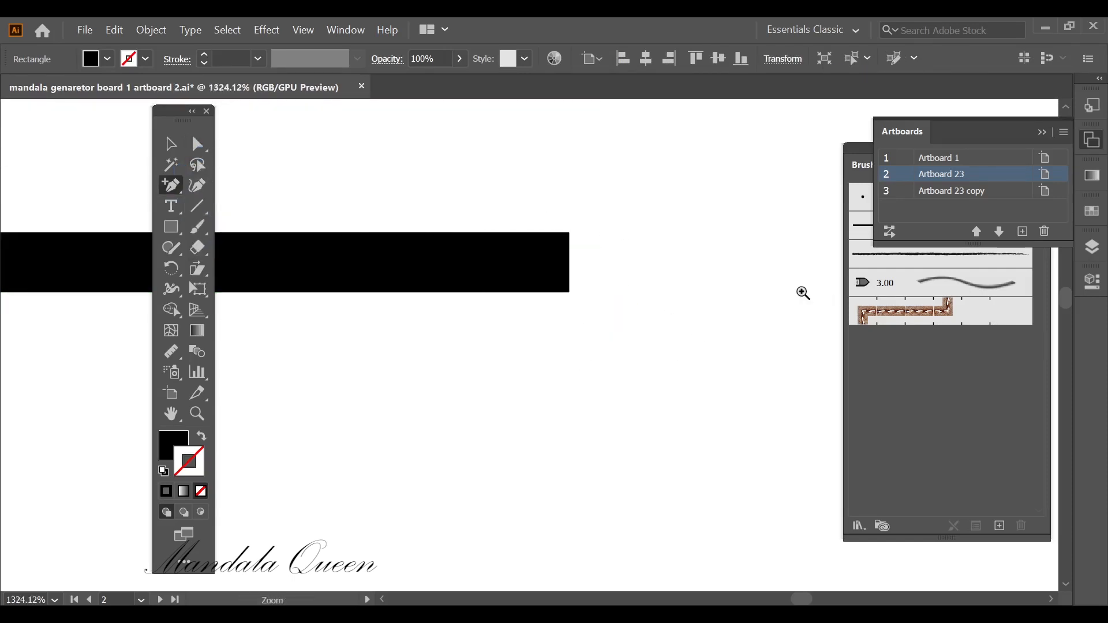
pyautogui.click(569, 263)
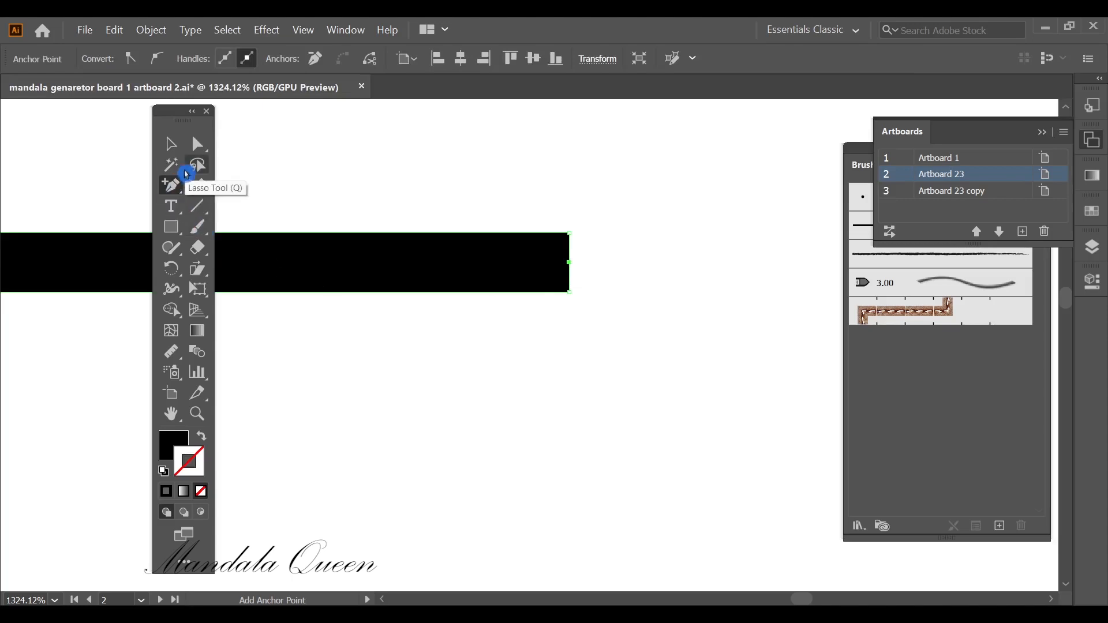
# Delete the rectangle's two right corner anchors so it tapers to the added point
pyautogui.click(178, 187)
pyautogui.click(241, 228)
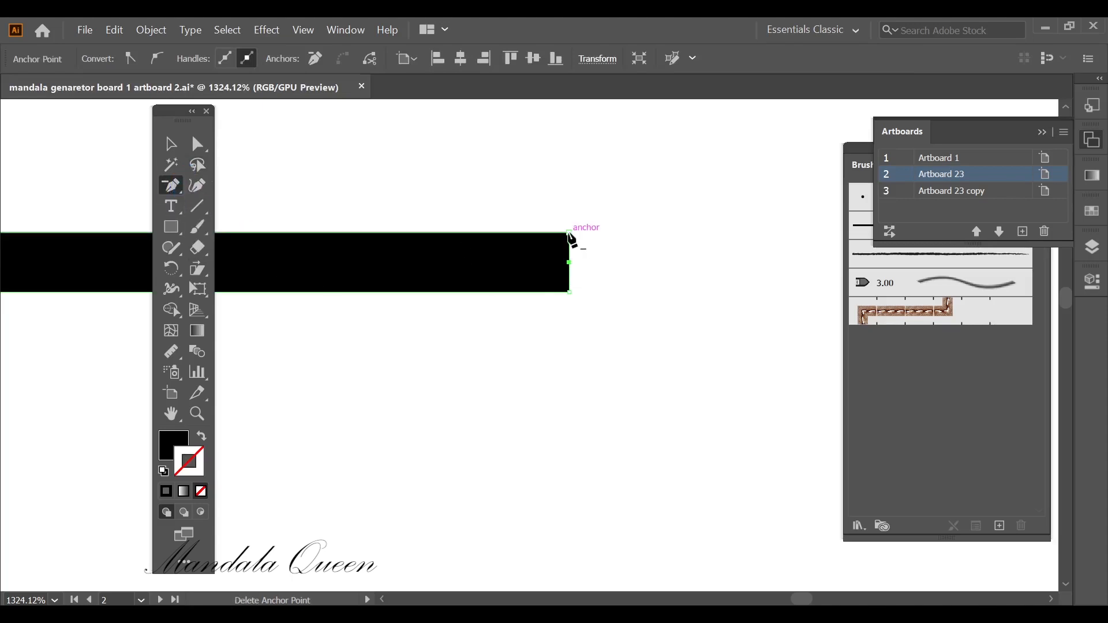
pyautogui.click(570, 233)
pyautogui.click(570, 292)
pyautogui.click(171, 145)
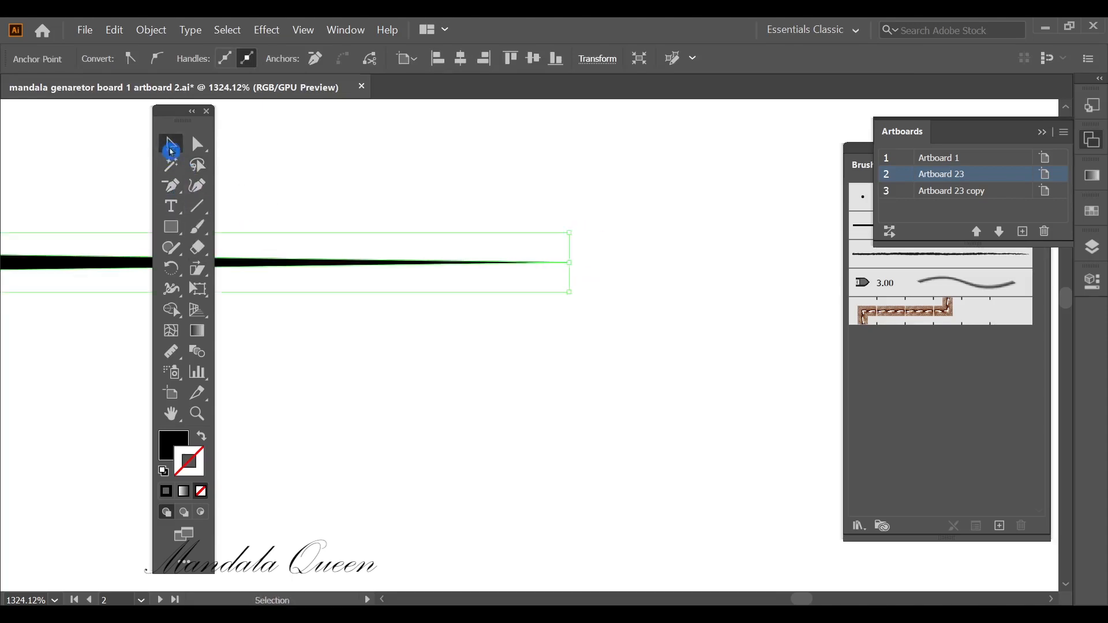
# Duplicate the square-ended tapered stroke below itself and rotate the copy 180 degrees
pyautogui.scroll(-10, 359, 250)
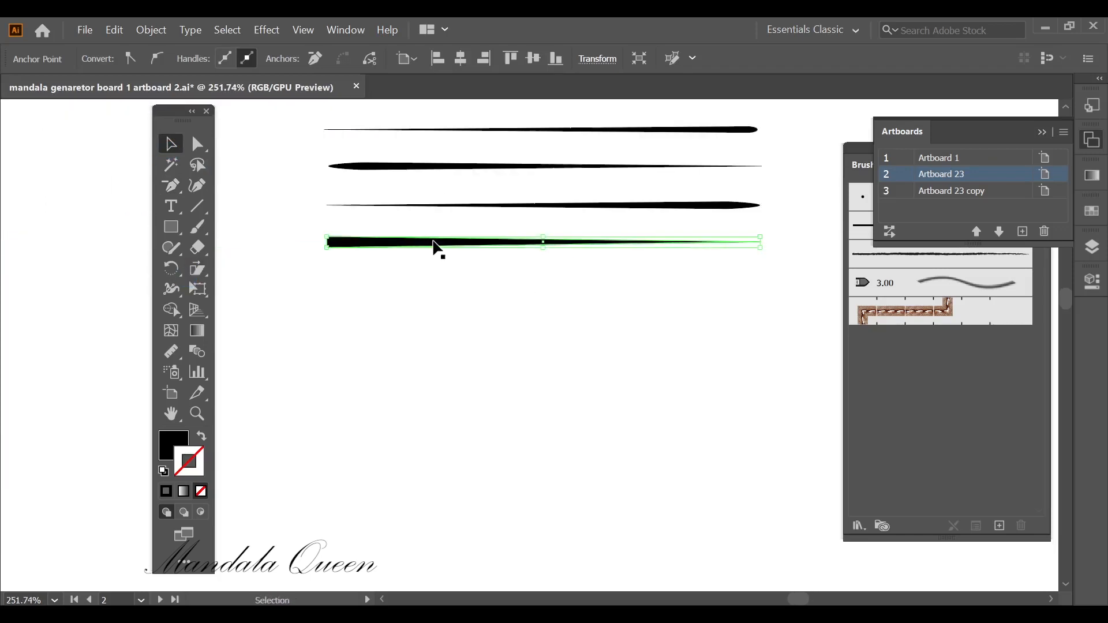
pyautogui.moveTo(437, 248); pyautogui.dragTo(435, 294)
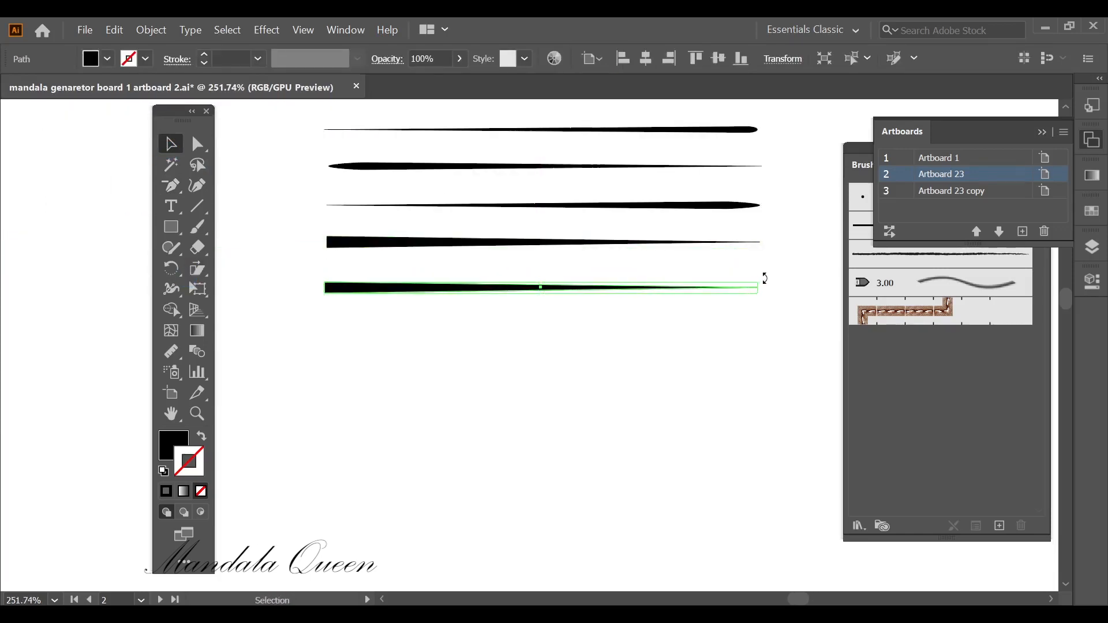
pyautogui.moveTo(765, 279); pyautogui.dragTo(329, 294)
pyautogui.click(517, 363)
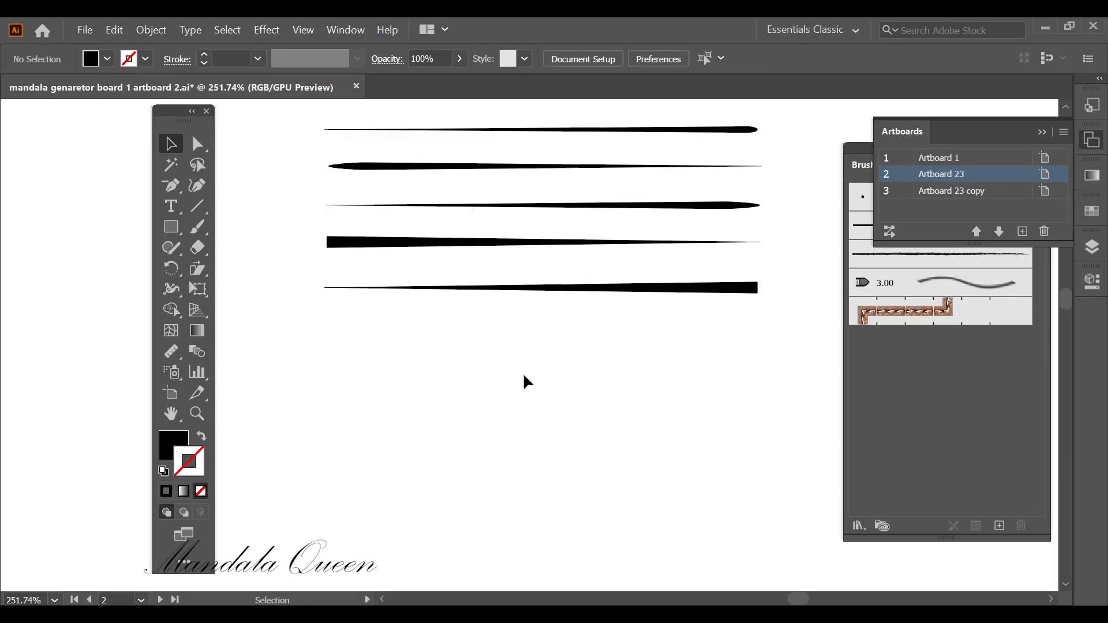
pyautogui.scroll(3, 533, 378)
pyautogui.scroll(-4, 599, 438)
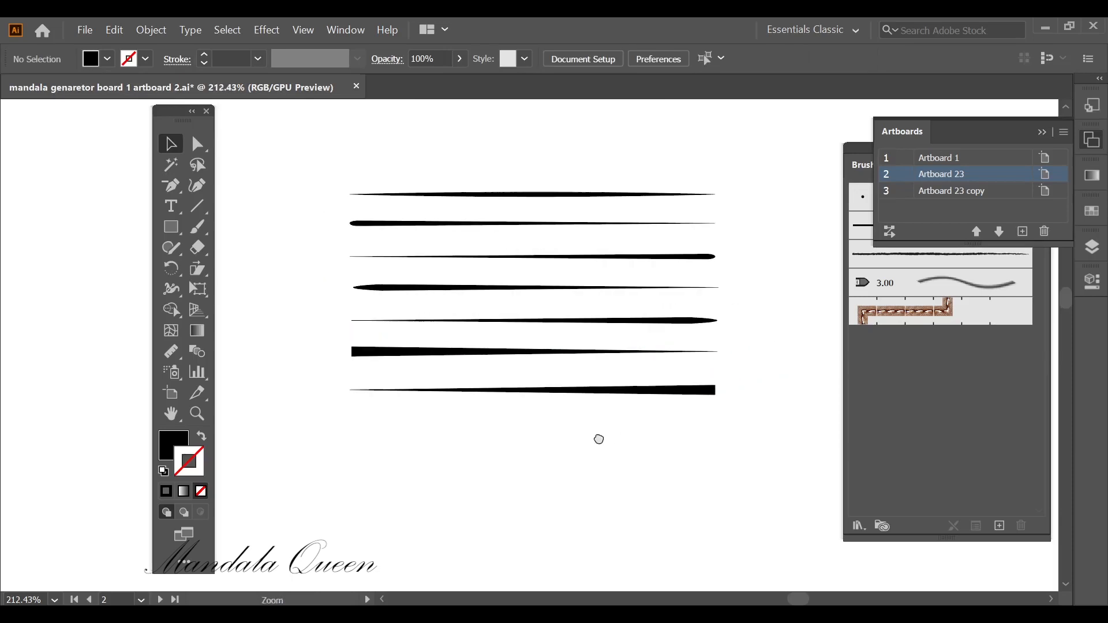
# Delete the three existing brushes below Basic: the rough line, the 3.00 bristle brush and the pattern border
pyautogui.click(935, 254)
pyautogui.keyDown('shift'); pyautogui.click(970, 327); pyautogui.keyUp('shift')
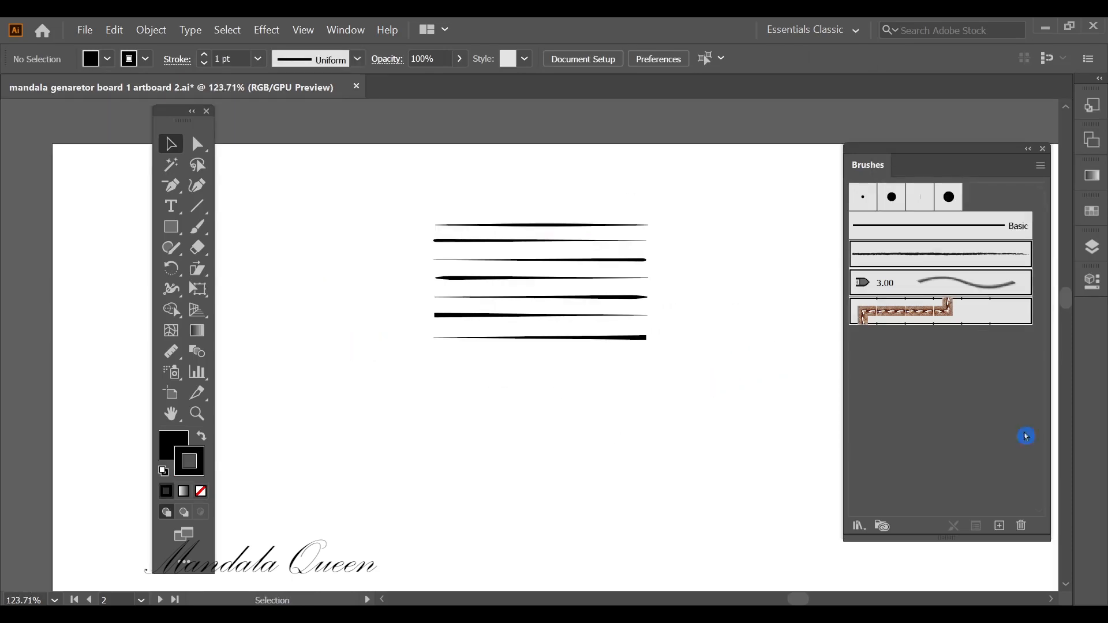
pyautogui.click(1030, 536)
pyautogui.click(563, 351)
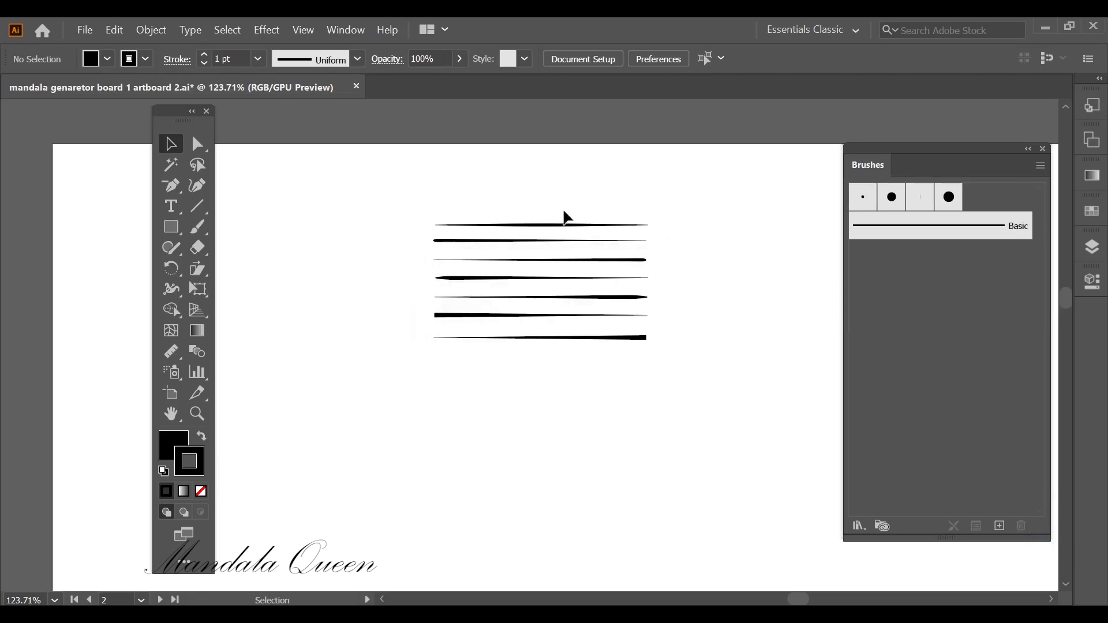
# Create an art brush from the topmost stroke, tapered at both ends, with the Tints colorization method
pyautogui.moveTo(554, 230)
pyautogui.mouseDown()
pyautogui.moveTo(623, 247)
pyautogui.moveTo(908, 258)
pyautogui.mouseUp()
pyautogui.click(502, 382)
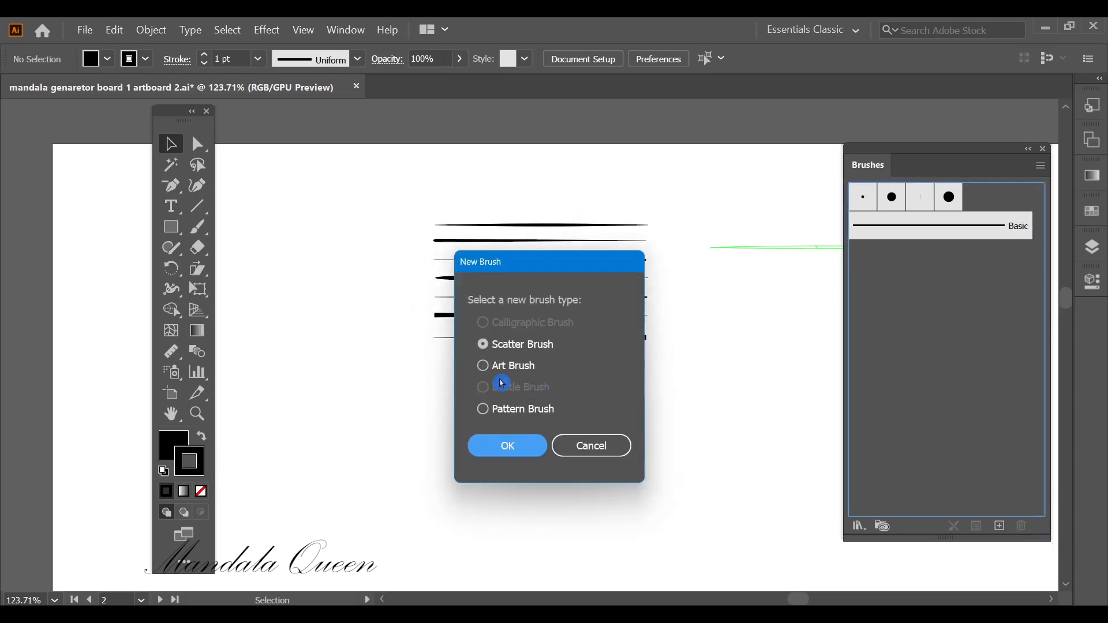
pyautogui.click(484, 365)
pyautogui.click(528, 447)
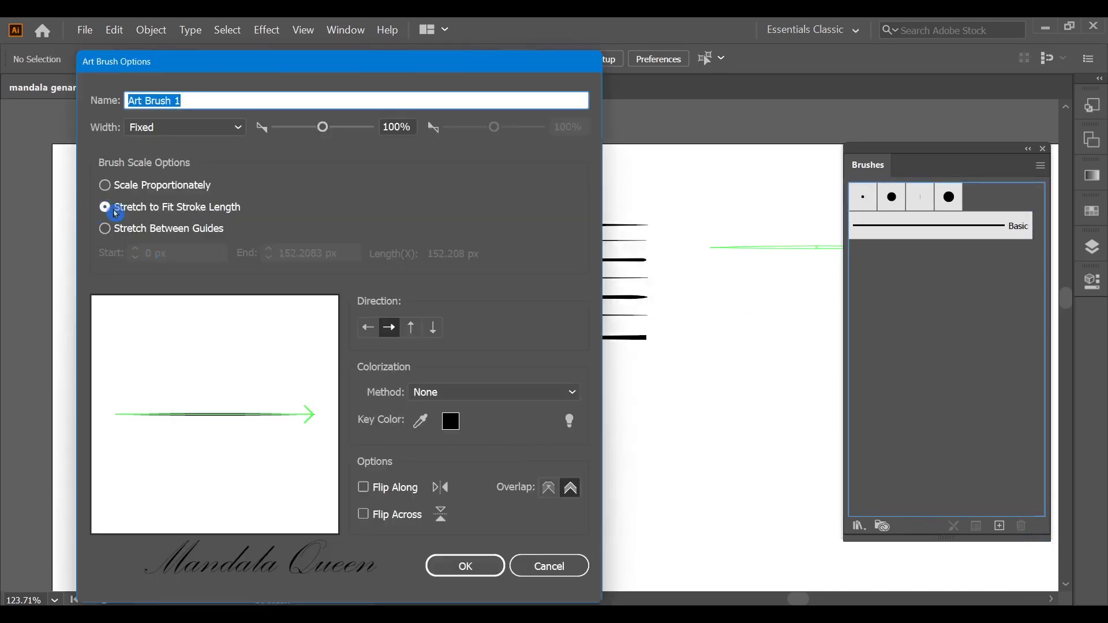
pyautogui.click(465, 392)
pyautogui.click(457, 429)
pyautogui.click(474, 568)
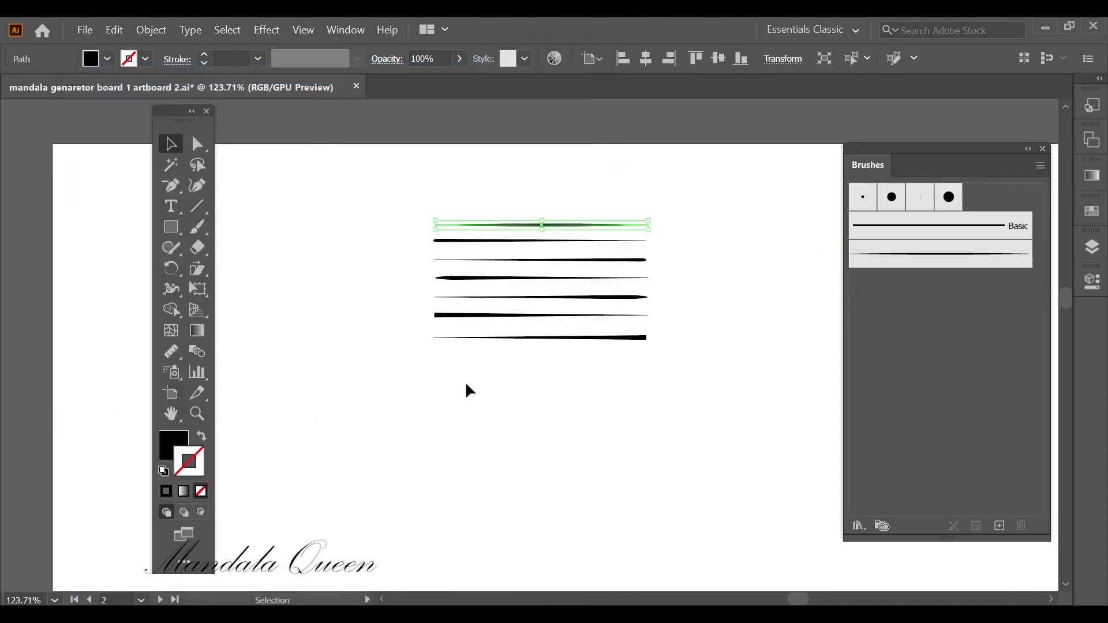
# Create an art brush with Tints colorization from the second stroke from the top
pyautogui.moveTo(540, 241); pyautogui.dragTo(901, 317)
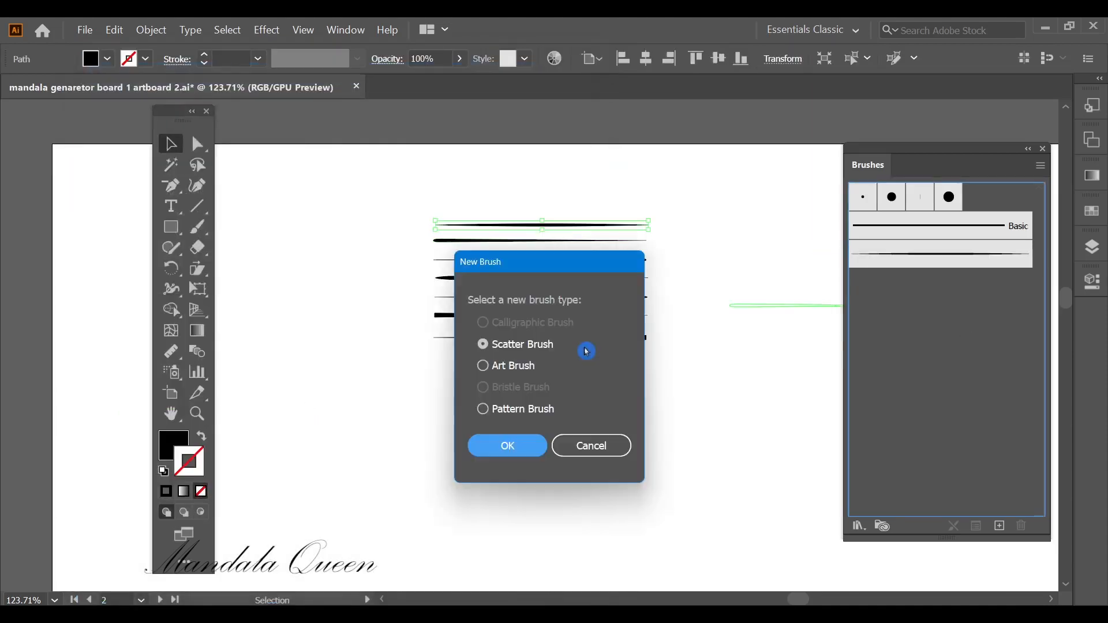
pyautogui.click(485, 367)
pyautogui.click(505, 455)
pyautogui.click(448, 392)
pyautogui.click(437, 430)
pyautogui.click(465, 568)
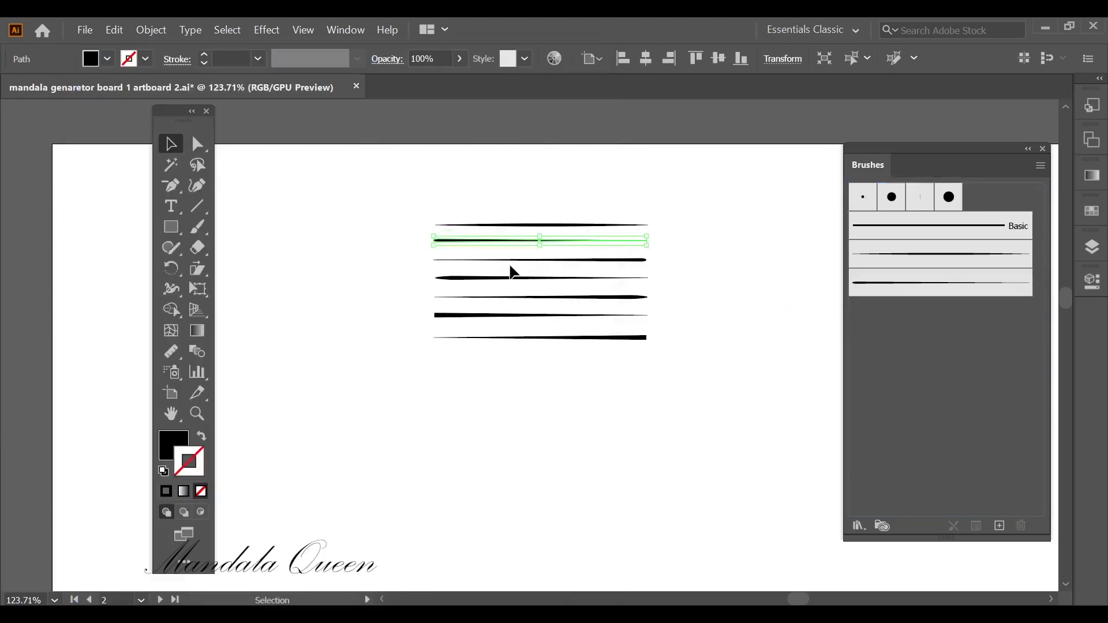
# Create an art brush with Tints colorization from the third stroke from the top
pyautogui.moveTo(528, 260); pyautogui.dragTo(884, 346)
pyautogui.click(485, 366)
pyautogui.click(518, 447)
pyautogui.click(466, 392)
pyautogui.click(465, 431)
pyautogui.click(465, 567)
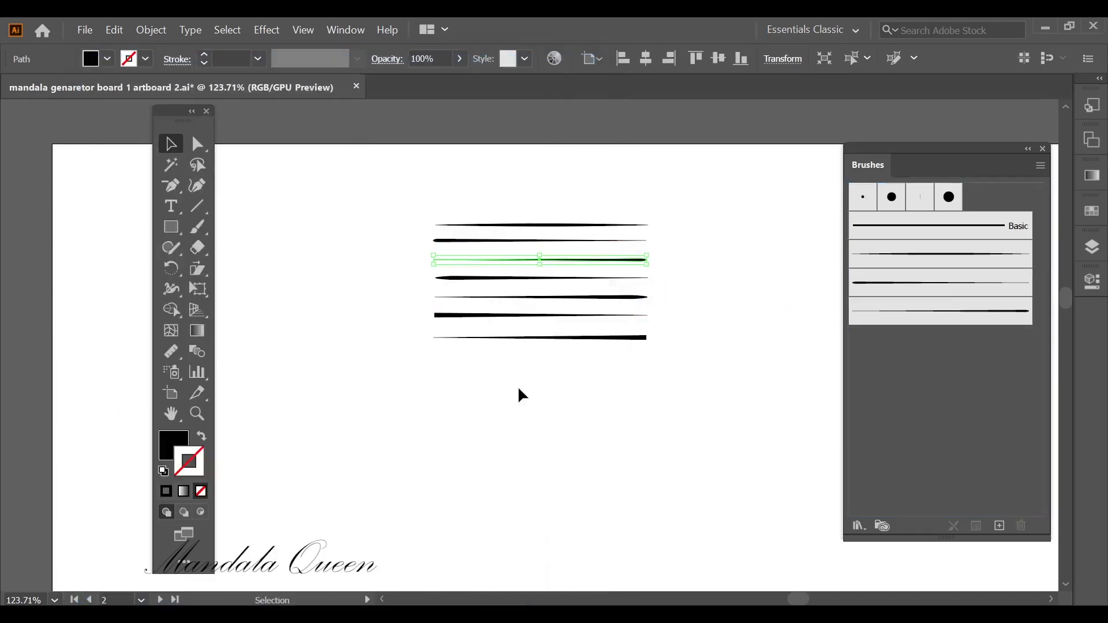
# Create an art brush with Tints colorization from the fourth stroke, the one thickest near its left end
pyautogui.moveTo(531, 278); pyautogui.dragTo(957, 376)
pyautogui.click(485, 366)
pyautogui.click(509, 444)
pyautogui.click(490, 392)
pyautogui.click(485, 432)
pyautogui.click(465, 566)
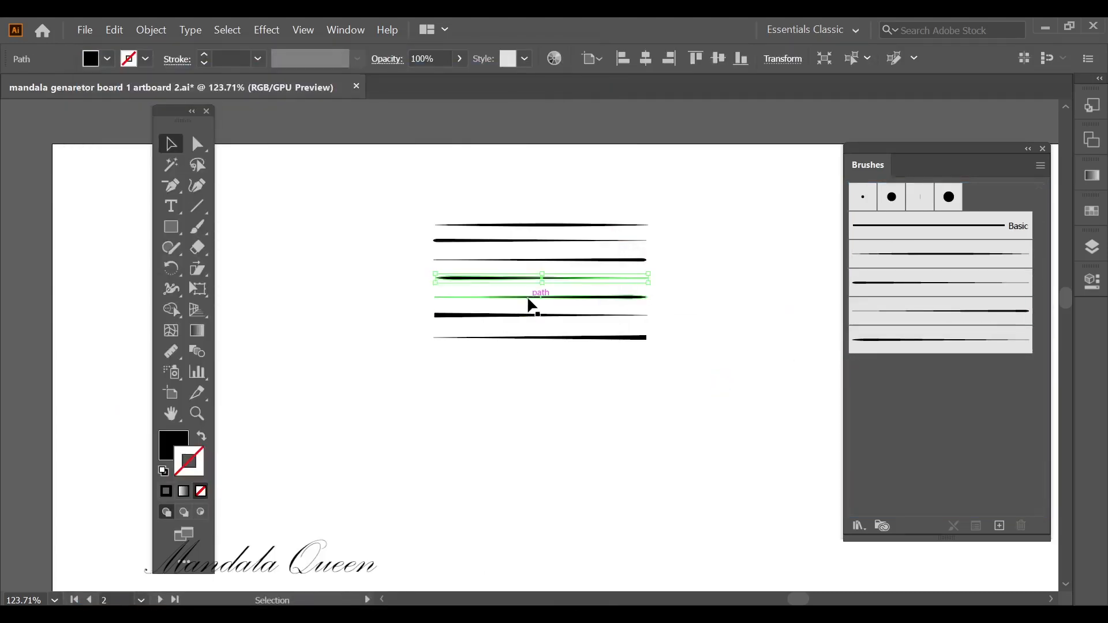
# Create an art brush with Tints colorization from the fifth stroke, the one thickest near its right end
pyautogui.moveTo(529, 298); pyautogui.dragTo(935, 384)
pyautogui.click(485, 366)
pyautogui.click(507, 445)
pyautogui.click(485, 392)
pyautogui.click(481, 431)
pyautogui.click(465, 567)
# Create an art brush with Tints colorization from the sixth stroke, with its square end on the left
pyautogui.moveTo(532, 316); pyautogui.dragTo(924, 425)
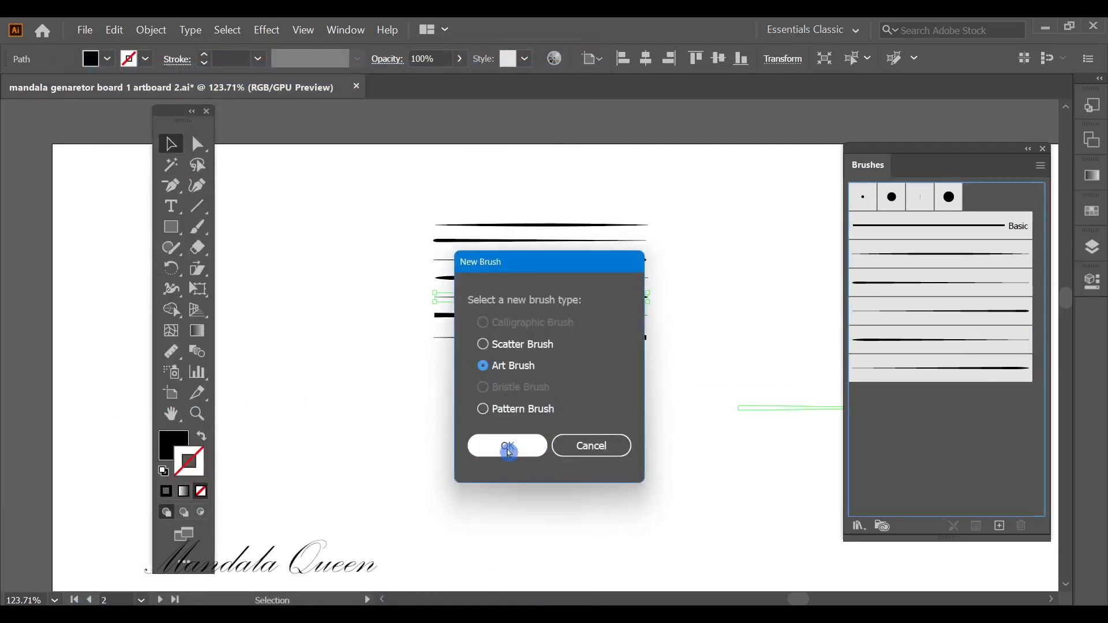
pyautogui.click(507, 448)
pyautogui.click(482, 392)
pyautogui.click(479, 432)
pyautogui.click(468, 569)
# Create an art brush with Tints colorization from the bottom stroke, with its square end on the right
pyautogui.moveTo(531, 338); pyautogui.dragTo(935, 439)
pyautogui.click(485, 366)
pyautogui.click(507, 445)
pyautogui.click(485, 392)
pyautogui.click(480, 431)
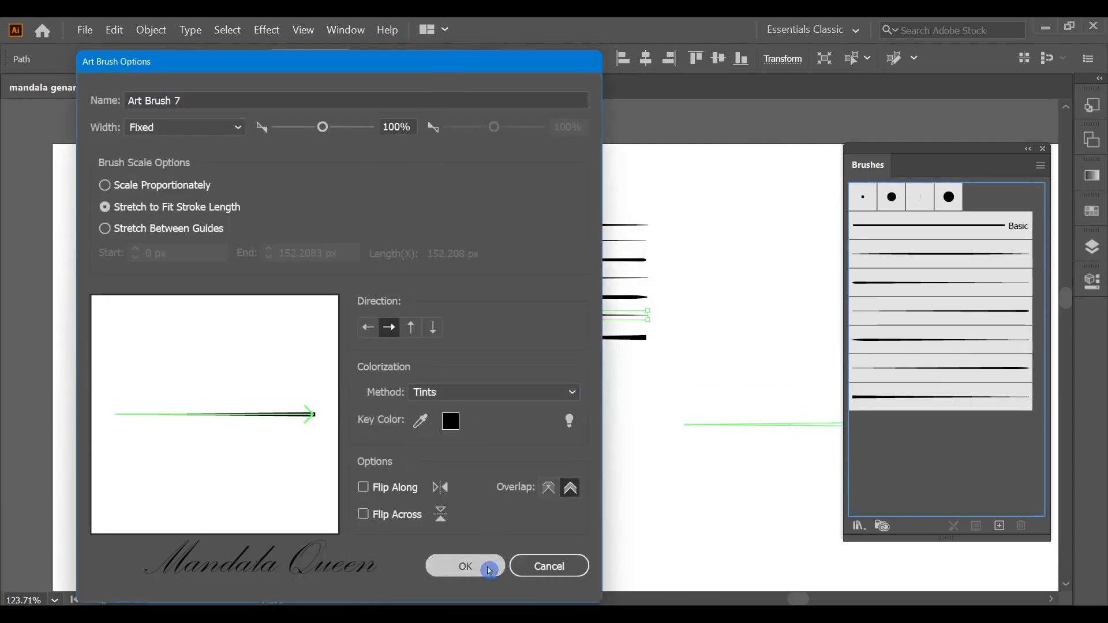
pyautogui.click(466, 567)
# On the mandala artboard, paint the centre star, petal rings and small leaves with the art brush tapered at both ends
pyautogui.moveTo(540, 358); pyautogui.dragTo(563, 299)
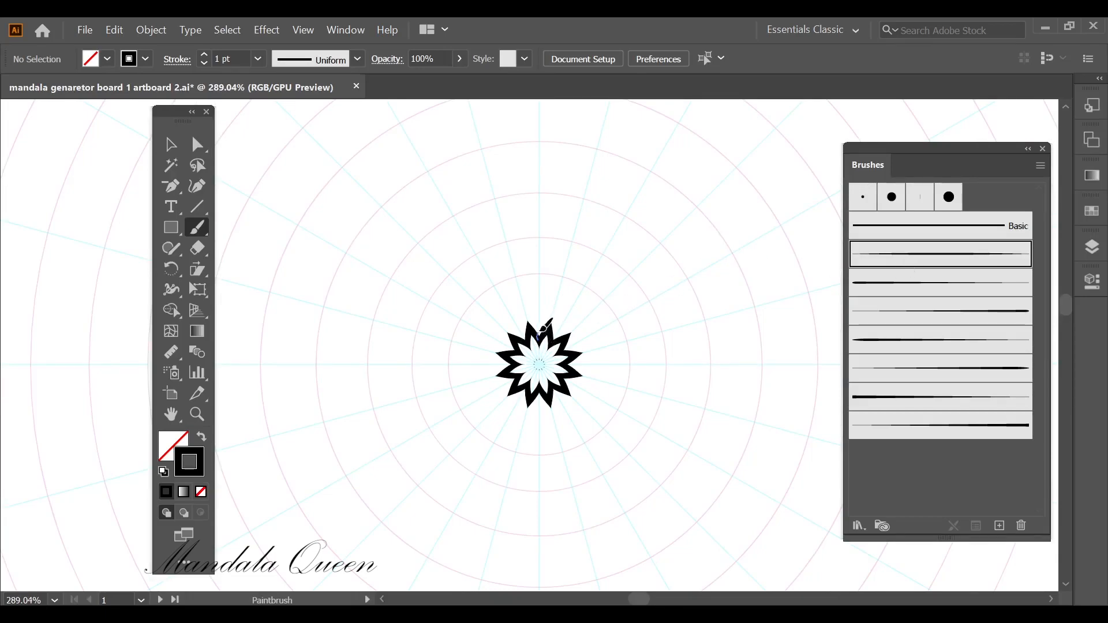
pyautogui.moveTo(529, 239); pyautogui.dragTo(589, 227)
pyautogui.scroll(2, 572, 287)
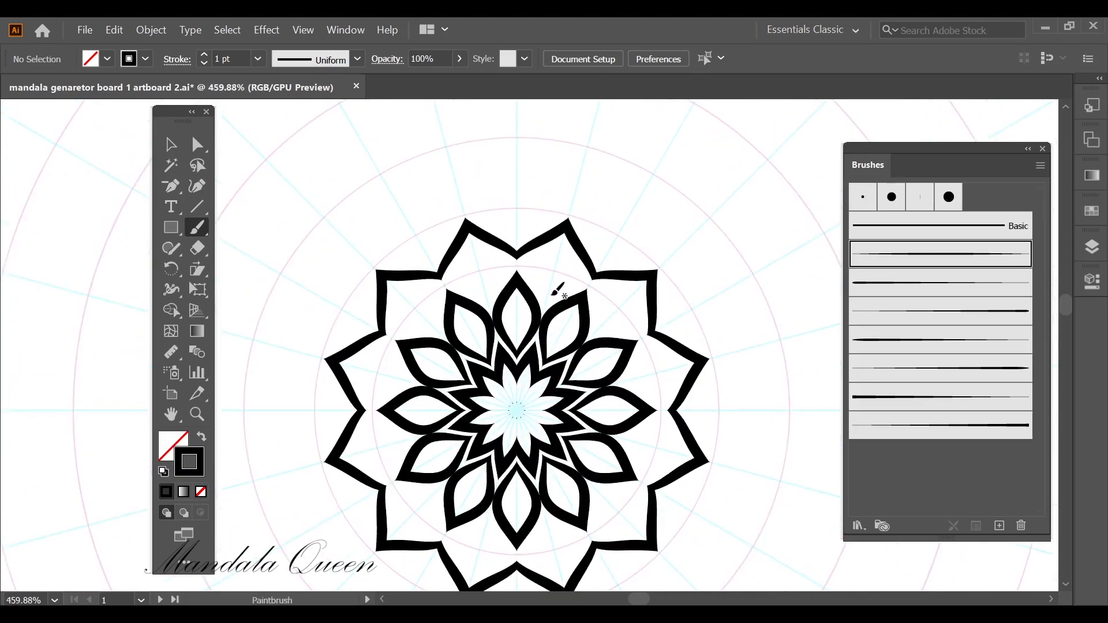
pyautogui.moveTo(552, 270); pyautogui.dragTo(554, 264)
pyautogui.scroll(-2, 582, 332)
# Paint a ring of heart-shaped curls with the third art brush and add strokes with the double-tapered brush
pyautogui.click(994, 317)
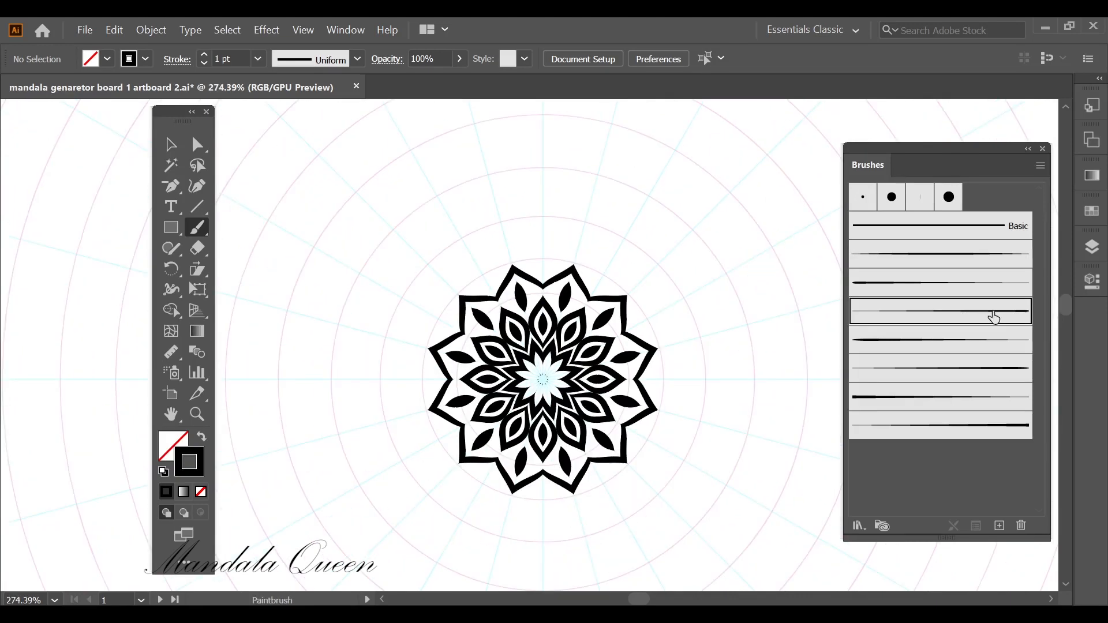
pyautogui.scroll(1, 579, 271)
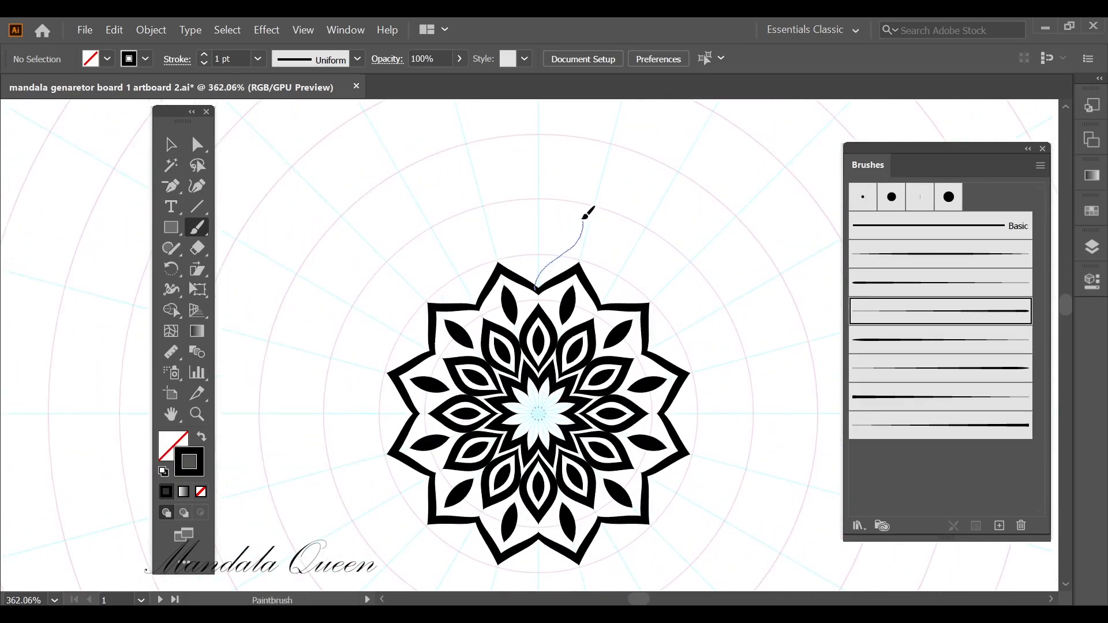
pyautogui.click(939, 261)
pyautogui.moveTo(568, 235)
pyautogui.mouseDown()
pyautogui.moveTo(541, 257)
pyautogui.moveTo(591, 198)
pyautogui.mouseUp()
# Paint a ring of large pointed petals outside the curls with the second art brush
pyautogui.scroll(1, 583, 230)
pyautogui.click(940, 283)
pyautogui.scroll(-2, 594, 191)
# Draw a circle, centre it on the mandala and resize it to enclose the heart-shaped curls
pyautogui.moveTo(171, 227)
pyautogui.mouseDown()
pyautogui.moveTo(231, 249)
pyautogui.moveTo(242, 272)
pyautogui.mouseUp()
pyautogui.moveTo(400, 260); pyautogui.dragTo(552, 411)
pyautogui.click(640, 64)
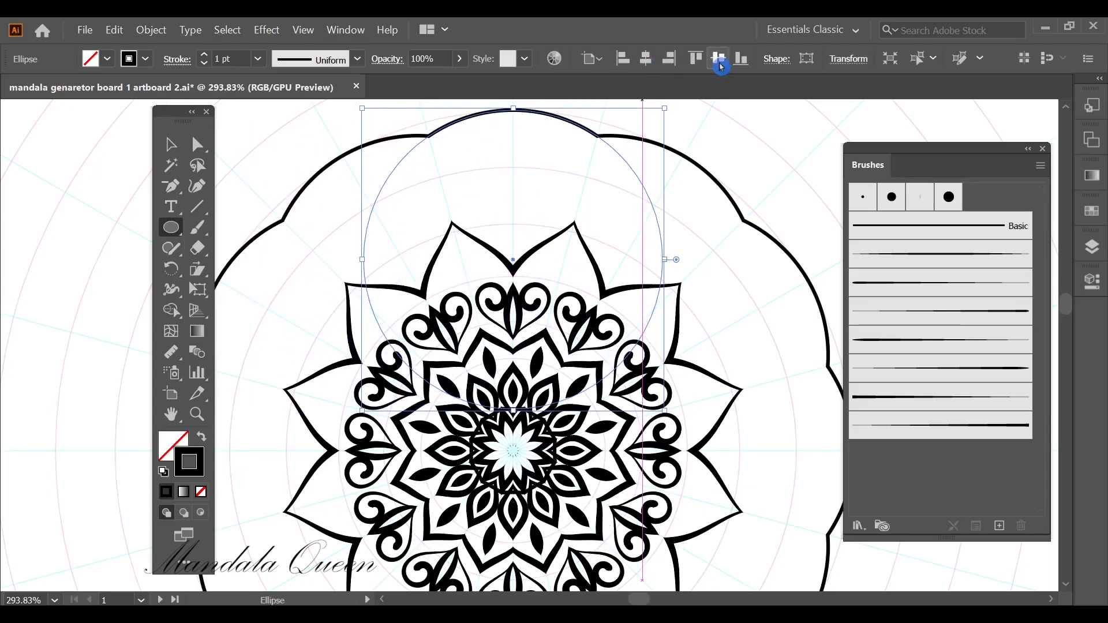
pyautogui.click(719, 66)
pyautogui.moveTo(517, 301); pyautogui.dragTo(517, 279)
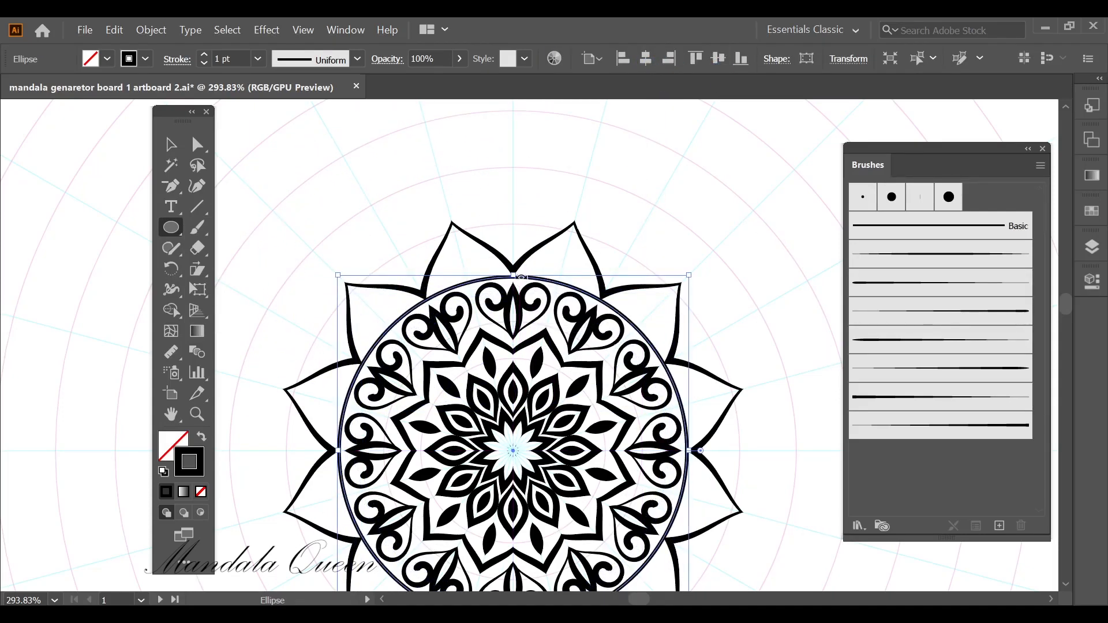
# With the second art brush, paint a second outline around the pointed petals and curled buds inside them
pyautogui.click(941, 283)
pyautogui.press('b')
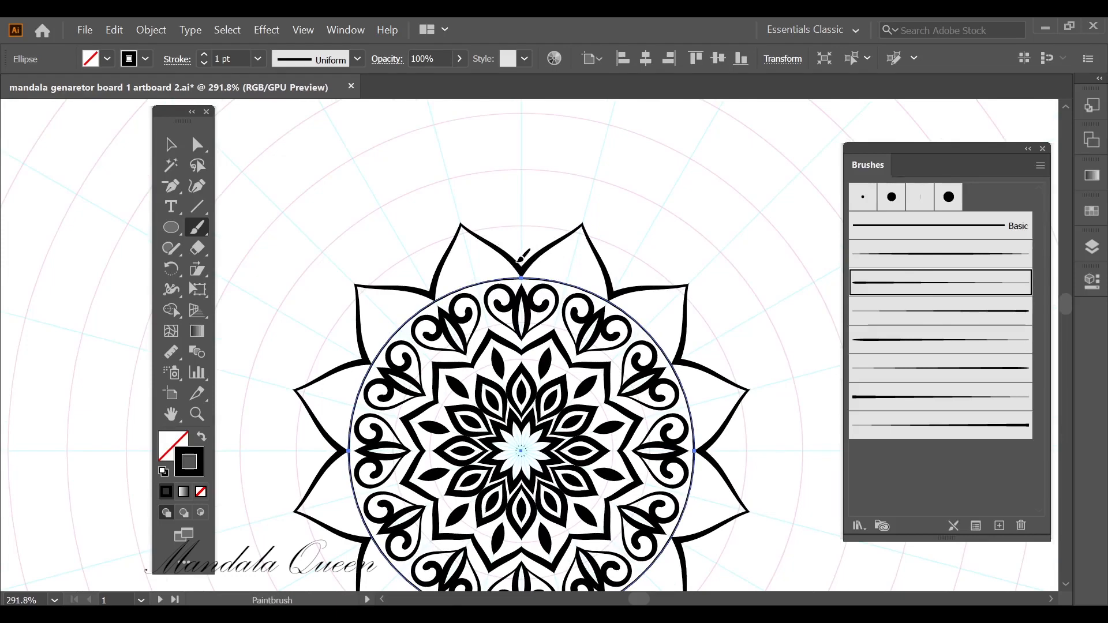
pyautogui.moveTo(614, 189); pyautogui.dragTo(615, 188)
pyautogui.hotkey('ctrl', 'space')
pyautogui.moveTo(553, 283)
pyautogui.mouseDown()
pyautogui.moveTo(587, 265)
pyautogui.moveTo(564, 254)
pyautogui.moveTo(599, 247)
pyautogui.mouseUp()
pyautogui.scroll(-1, 593, 249)
# Paint a ring of large curled scrolls outside the pointed petals with the fifth art brush
pyautogui.click(951, 375)
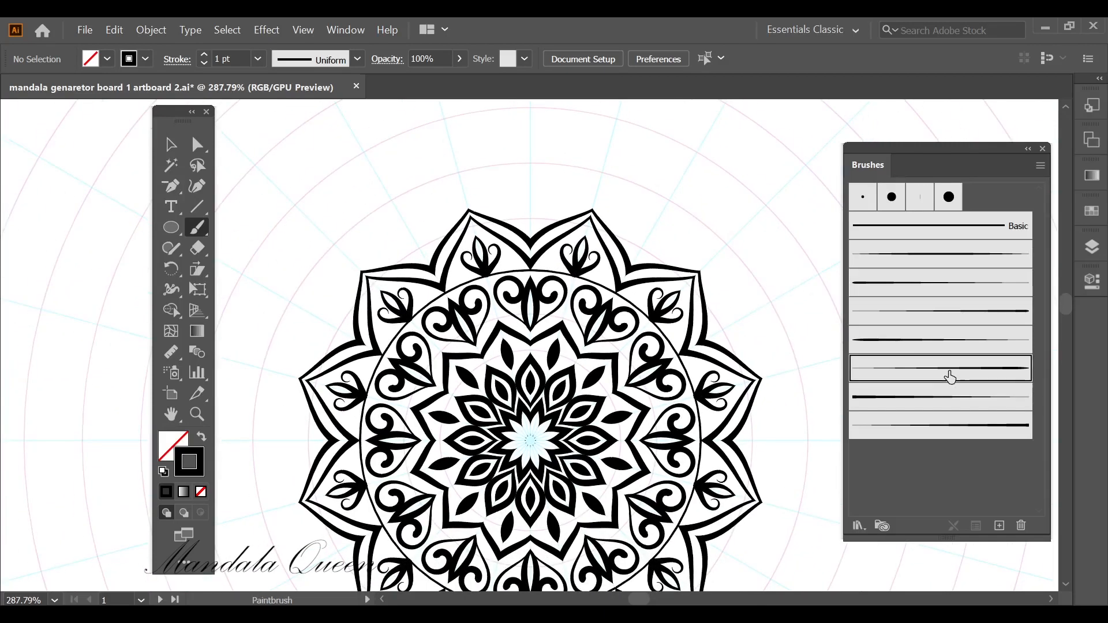
pyautogui.scroll(-2, 508, 202)
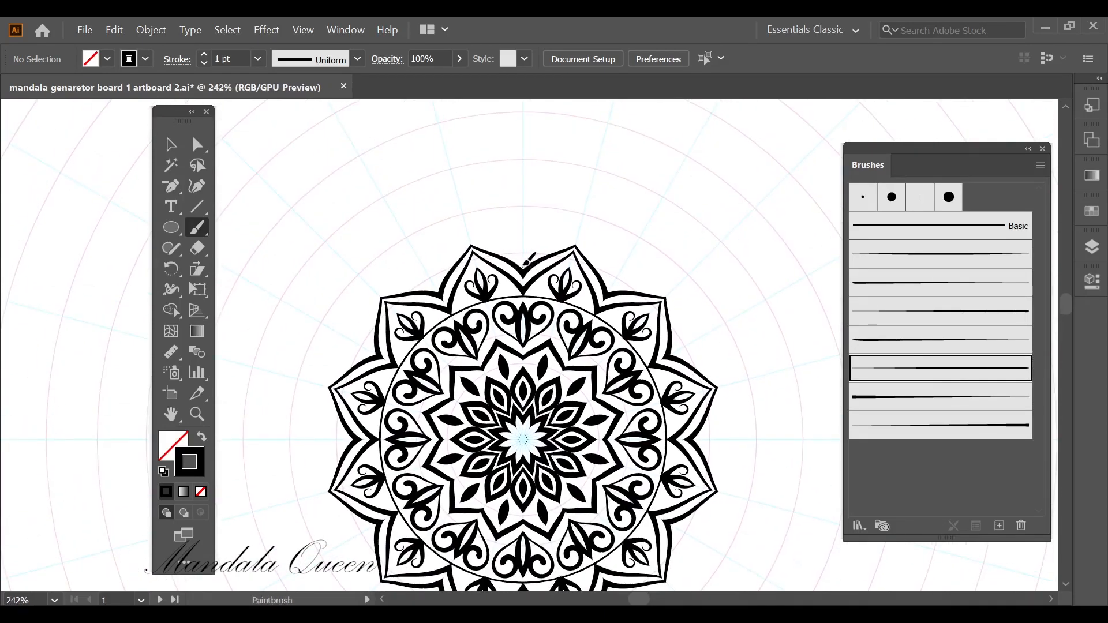
pyautogui.moveTo(547, 191); pyautogui.dragTo(599, 186)
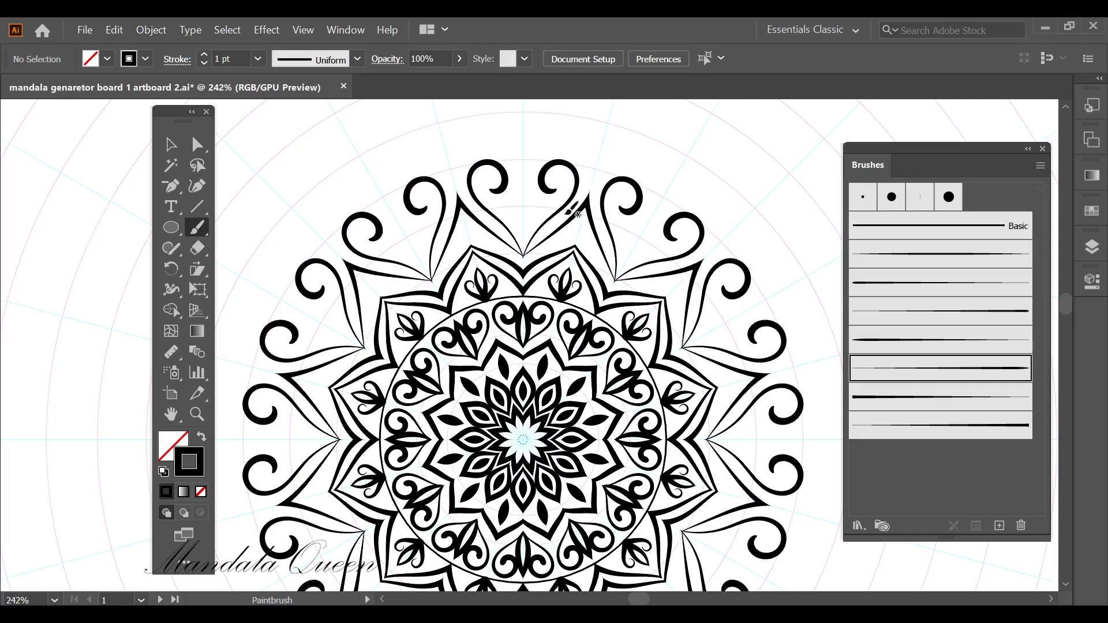
# Paint short wedge-shaped rays around the outer scroll curls with the square-ended seventh art brush
pyautogui.scroll(1, 593, 201)
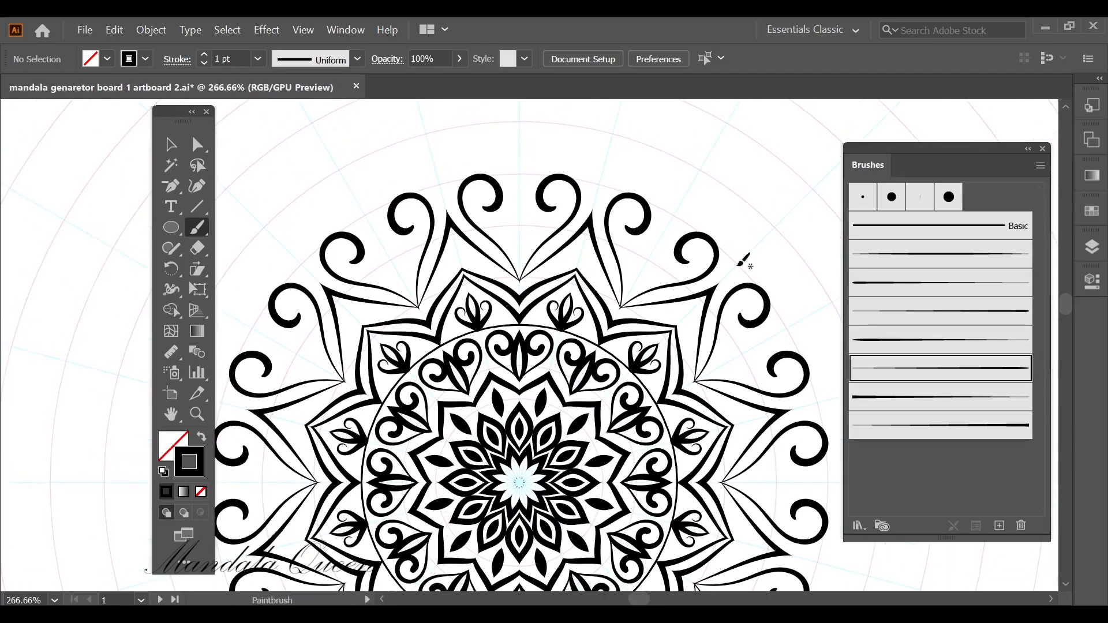
pyautogui.click(970, 433)
pyautogui.moveTo(545, 167)
pyautogui.mouseDown()
pyautogui.moveTo(559, 156)
pyautogui.moveTo(577, 168)
pyautogui.mouseUp()
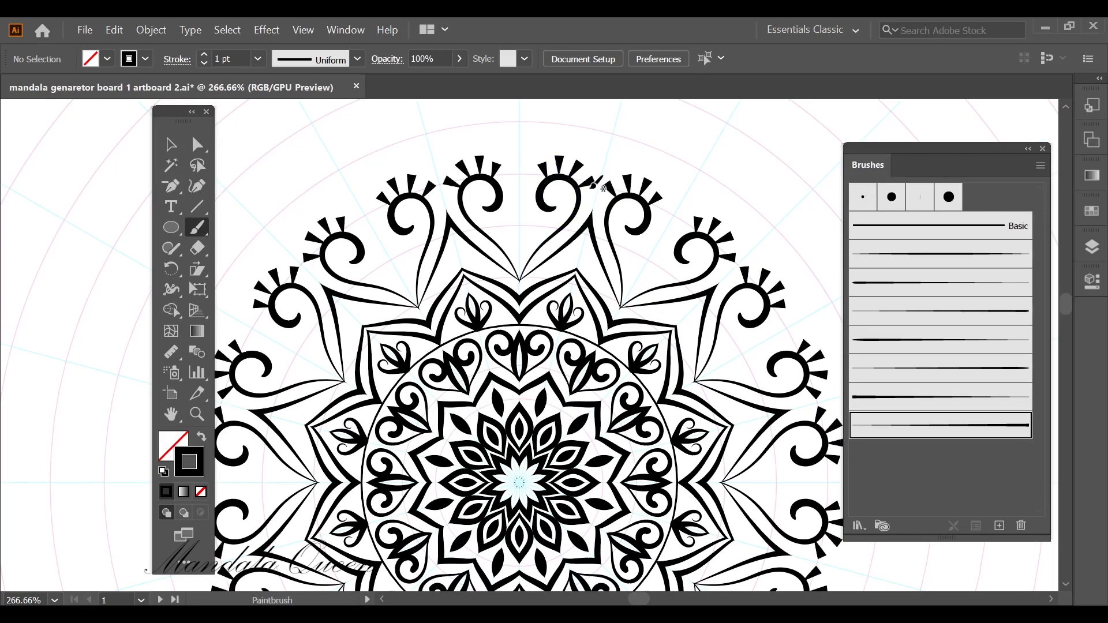
pyautogui.scroll(-1, 580, 208)
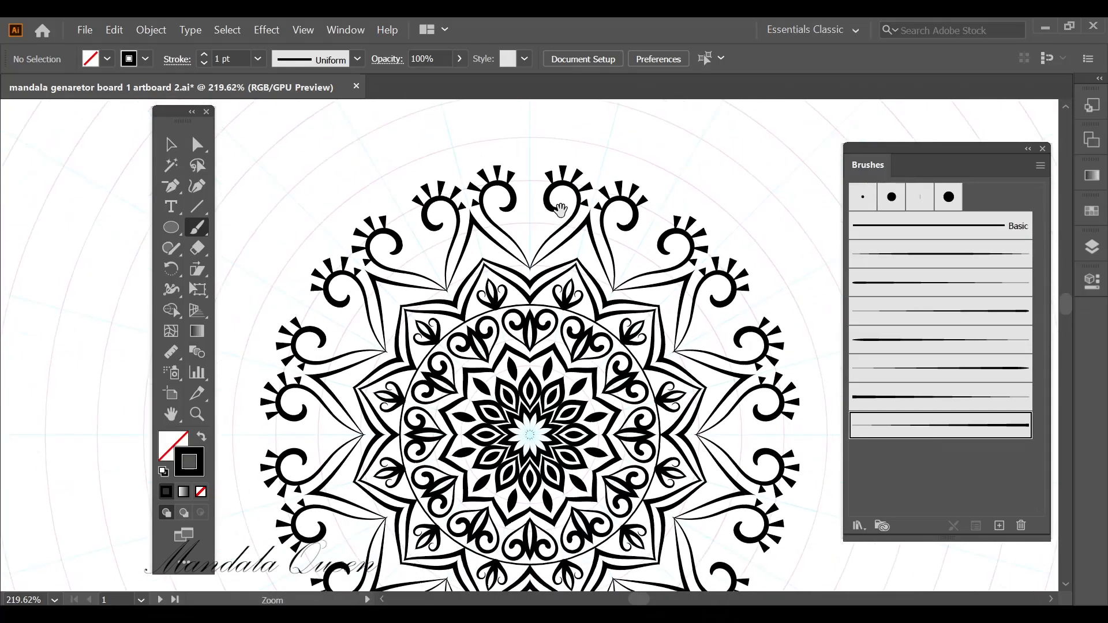
# Add dots at the inner ends of the outer scrolls using the second calligraphic brush with a 0.5 pt stroke
pyautogui.click(854, 205)
pyautogui.click(889, 203)
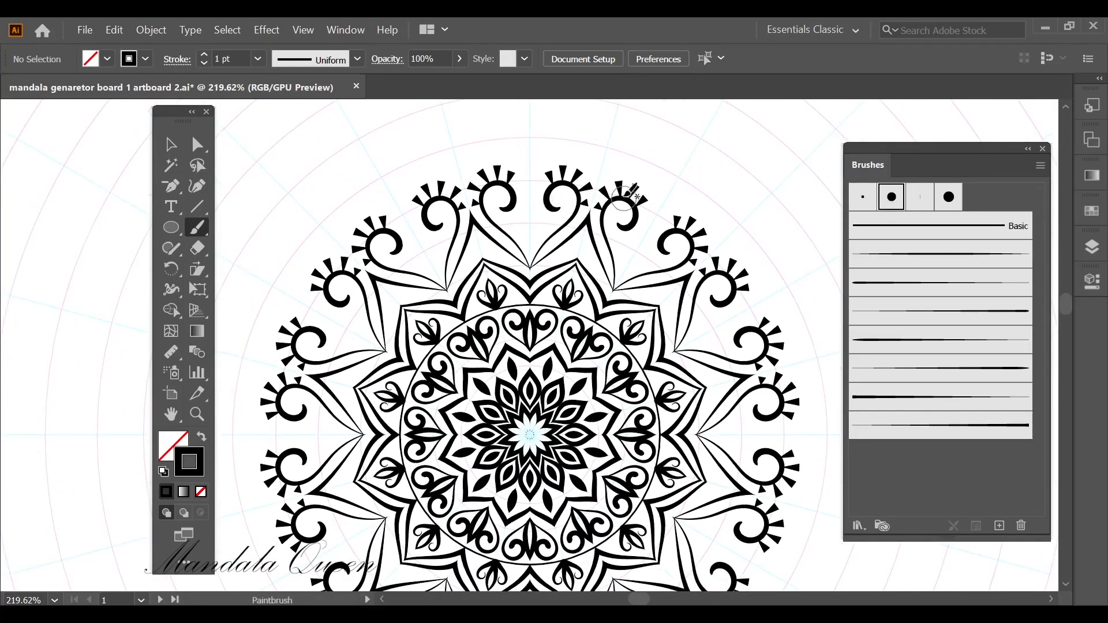
pyautogui.click(258, 57)
pyautogui.click(272, 92)
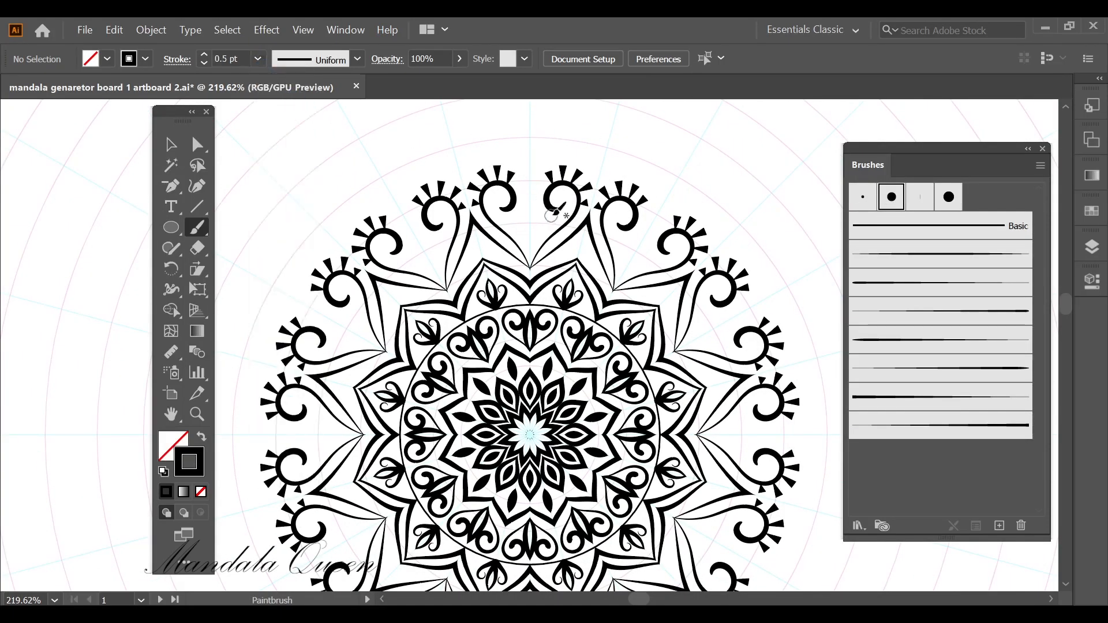
# Paint pointed leaves between the outer scrolls with the double-tapered art brush at a 1 pt stroke
pyautogui.scroll(1, 557, 205)
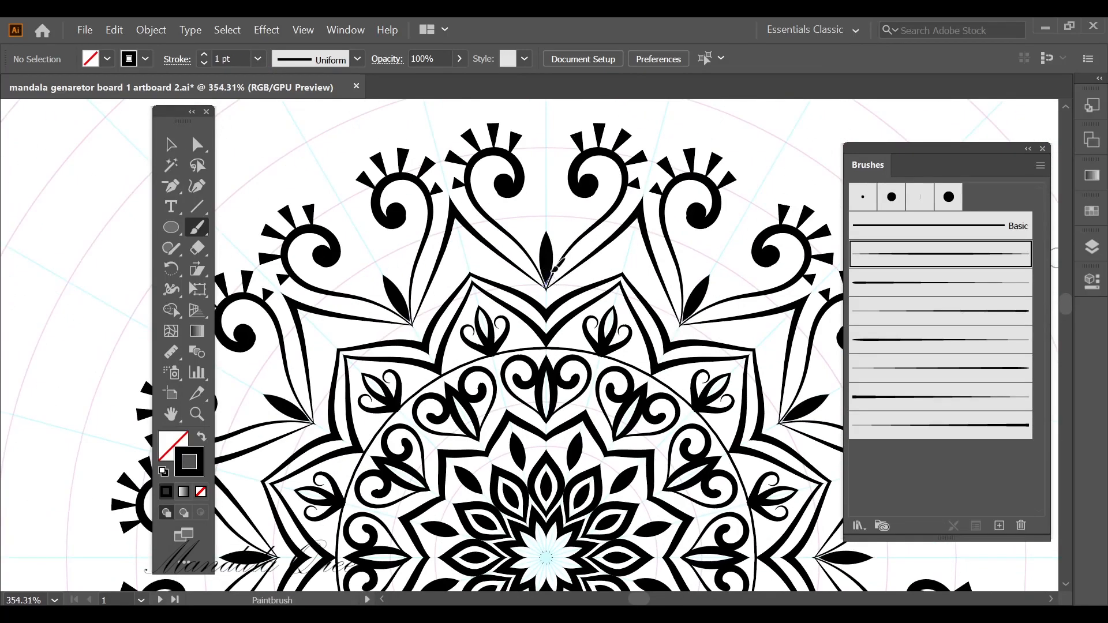
pyautogui.scroll(-4, 557, 254)
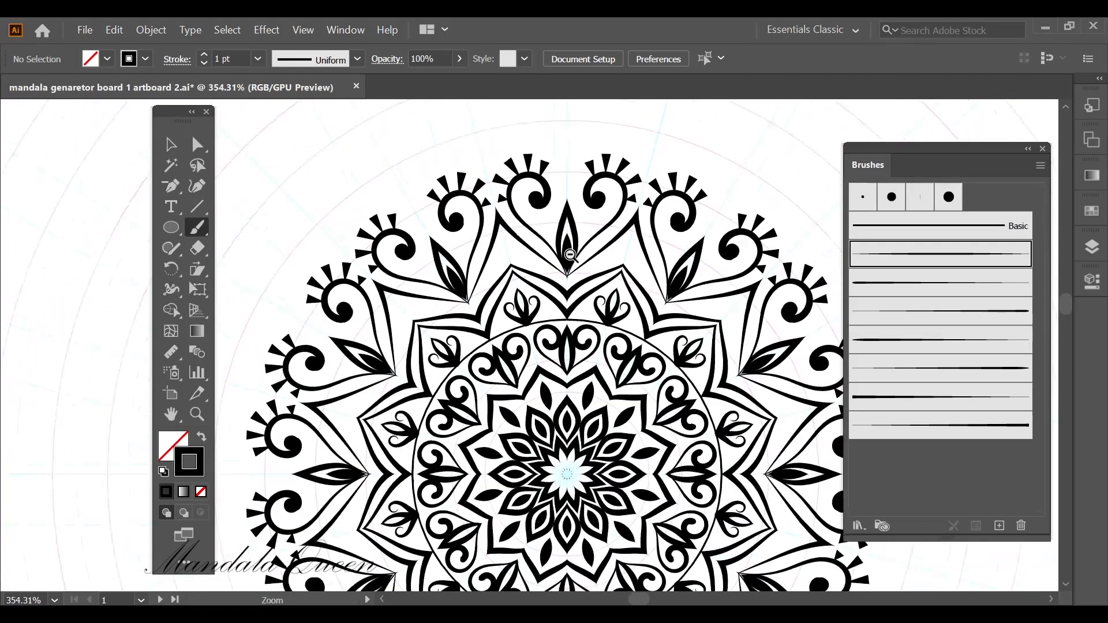
pyautogui.moveTo(560, 244); pyautogui.dragTo(551, 236)
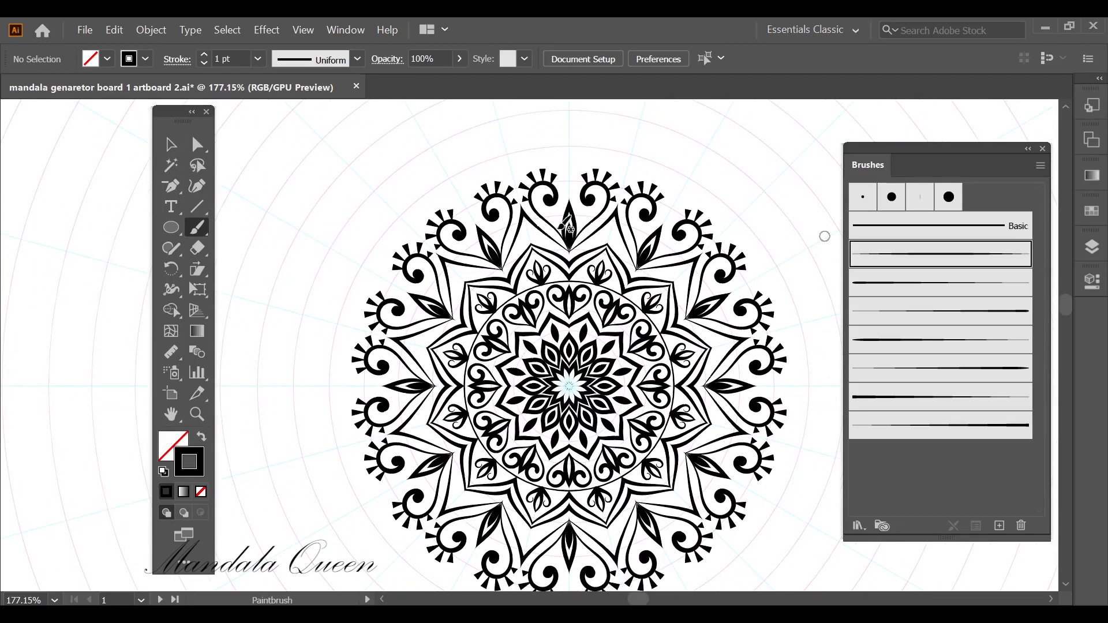
# Draw a circle, centre it on the mandala and enlarge it to enclose the rayed outer scrolls
pyautogui.click(171, 230)
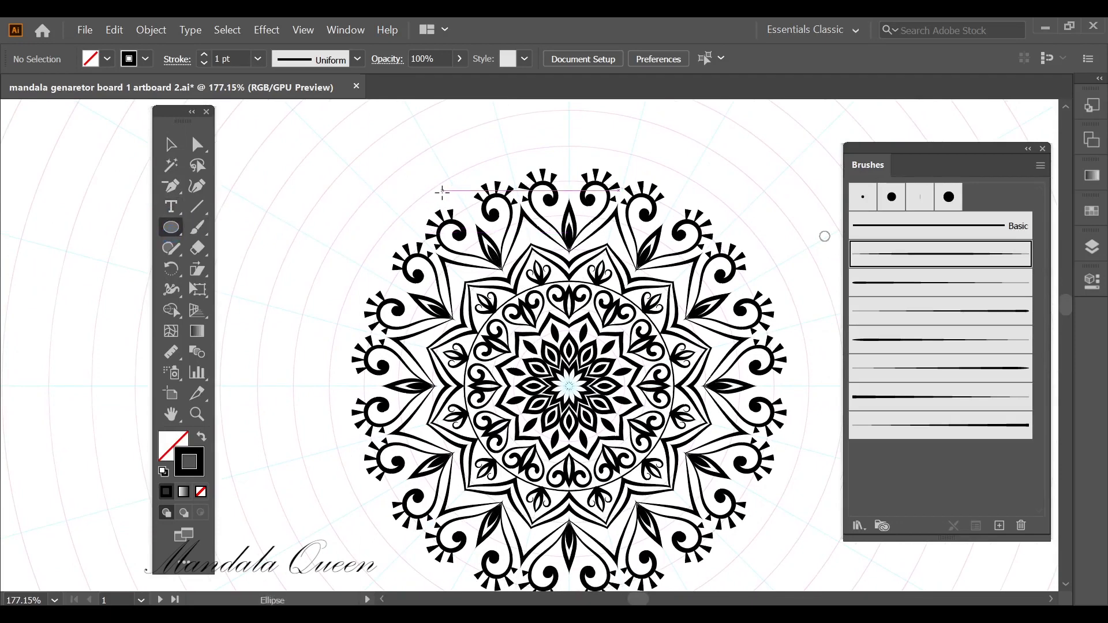
pyautogui.moveTo(443, 194); pyautogui.dragTo(628, 379)
pyautogui.click(646, 58)
pyautogui.click(719, 59)
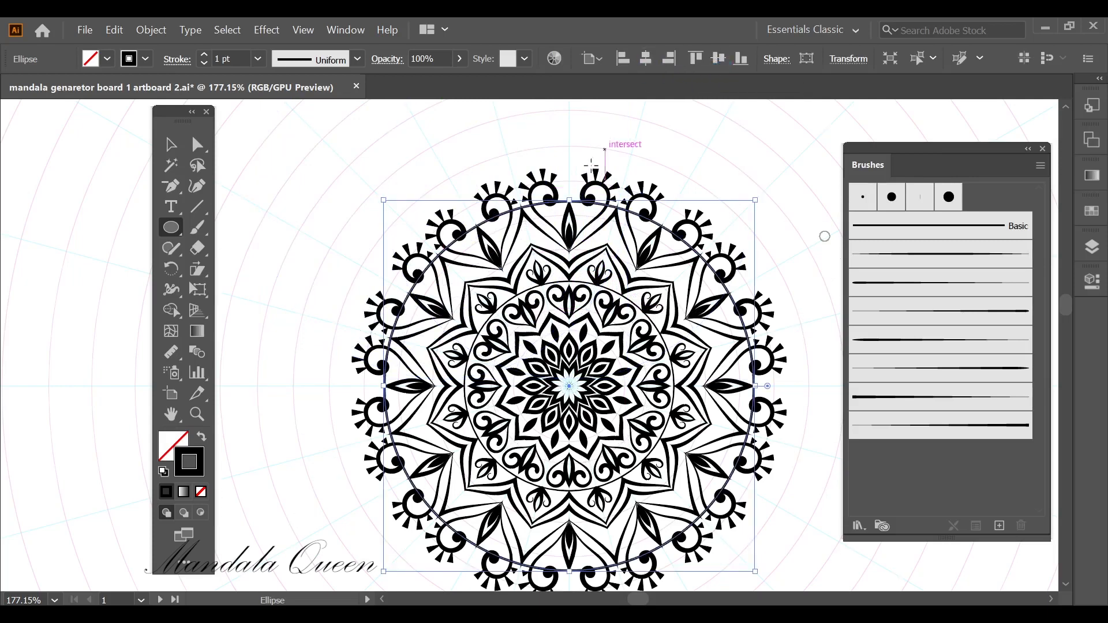
pyautogui.moveTo(570, 200); pyautogui.dragTo(570, 158)
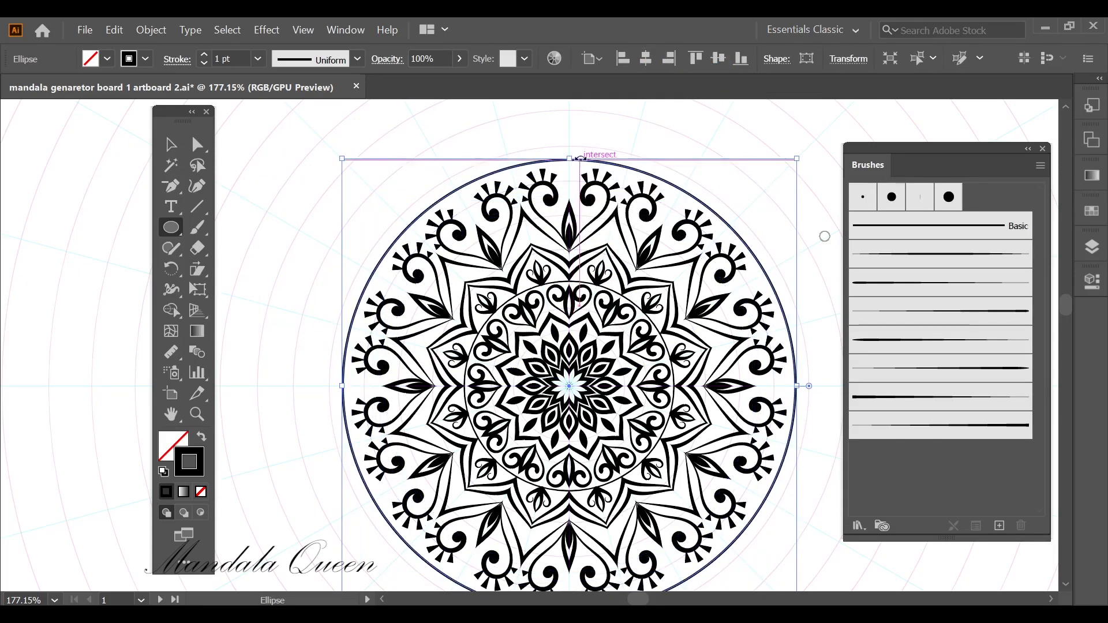
pyautogui.press('v')
pyautogui.click(701, 194)
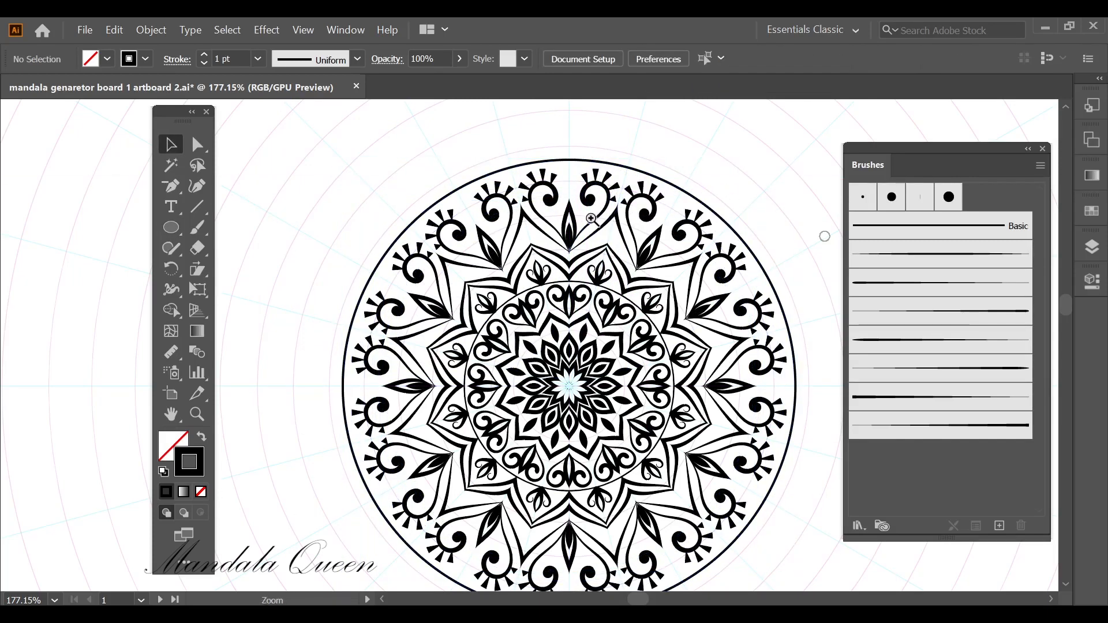
# Copy the enclosing circle in place and enlarge the copy slightly to form a double border
pyautogui.click(591, 219)
pyautogui.click(567, 157)
pyautogui.hotkey('ctrl', 'c')
pyautogui.hotkey('ctrl', 'f')
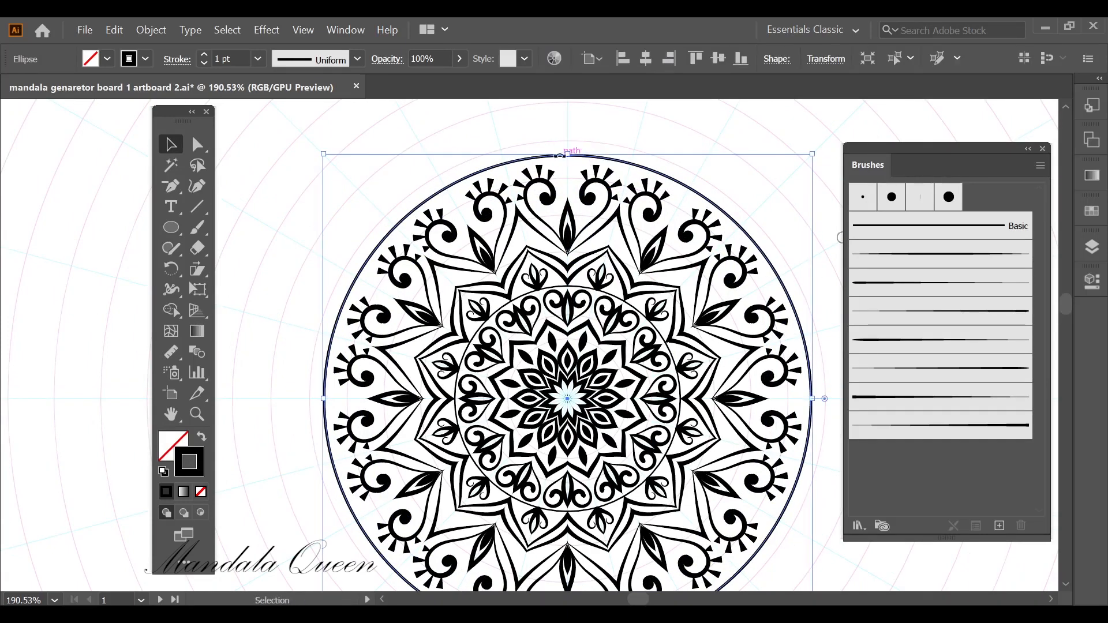
pyautogui.moveTo(570, 154); pyautogui.dragTo(638, 151)
pyautogui.click(648, 156)
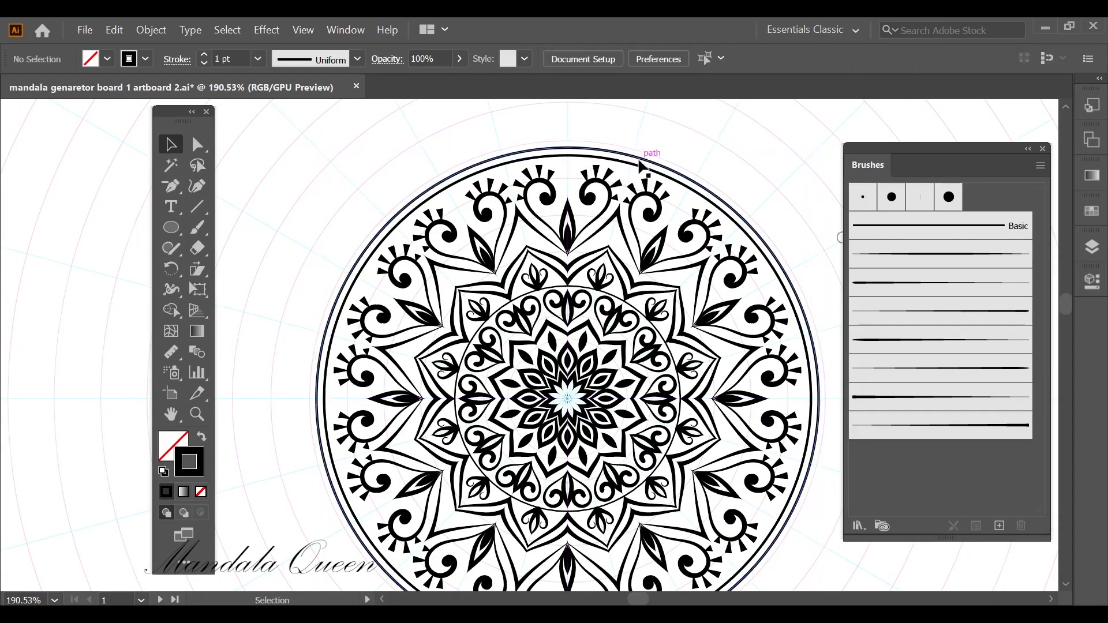
# Enlarge both border circles from the centre to widen the gap around the outer scrolls
pyautogui.scroll(3, 660, 171)
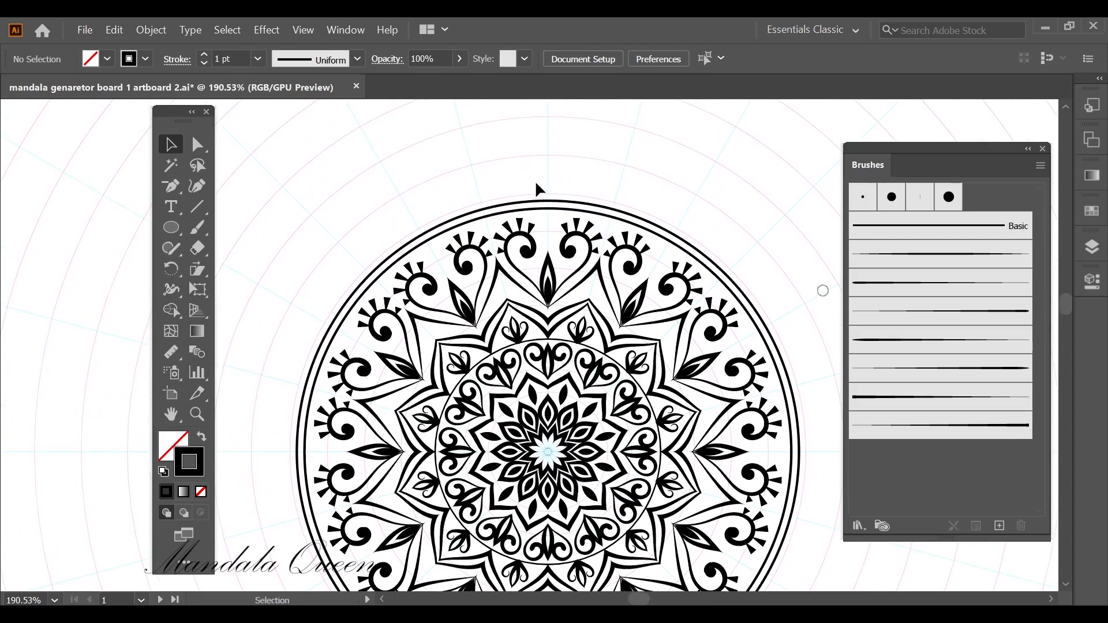
pyautogui.click(543, 200)
pyautogui.moveTo(548, 200); pyautogui.dragTo(558, 176)
pyautogui.click(136, 205)
# Draw a closed curved wedge with the Pen tool along the inside of the inner border circle and give it a solid black fill without stroke
pyautogui.moveTo(171, 186); pyautogui.dragTo(228, 193)
pyautogui.scroll(2, 551, 193)
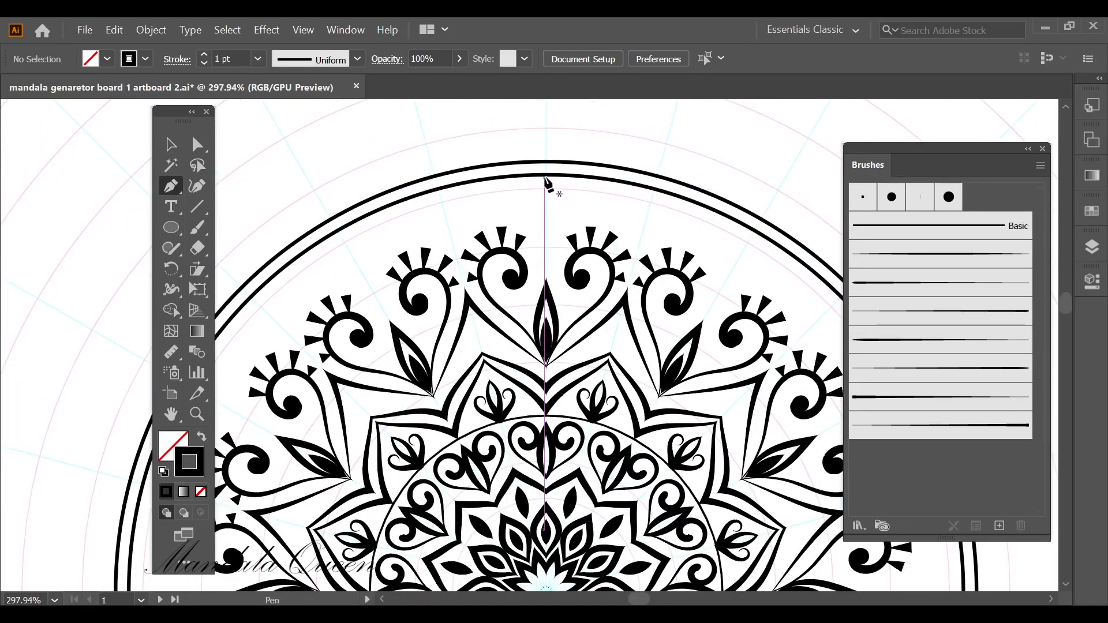
pyautogui.click(539, 175)
pyautogui.click(650, 212)
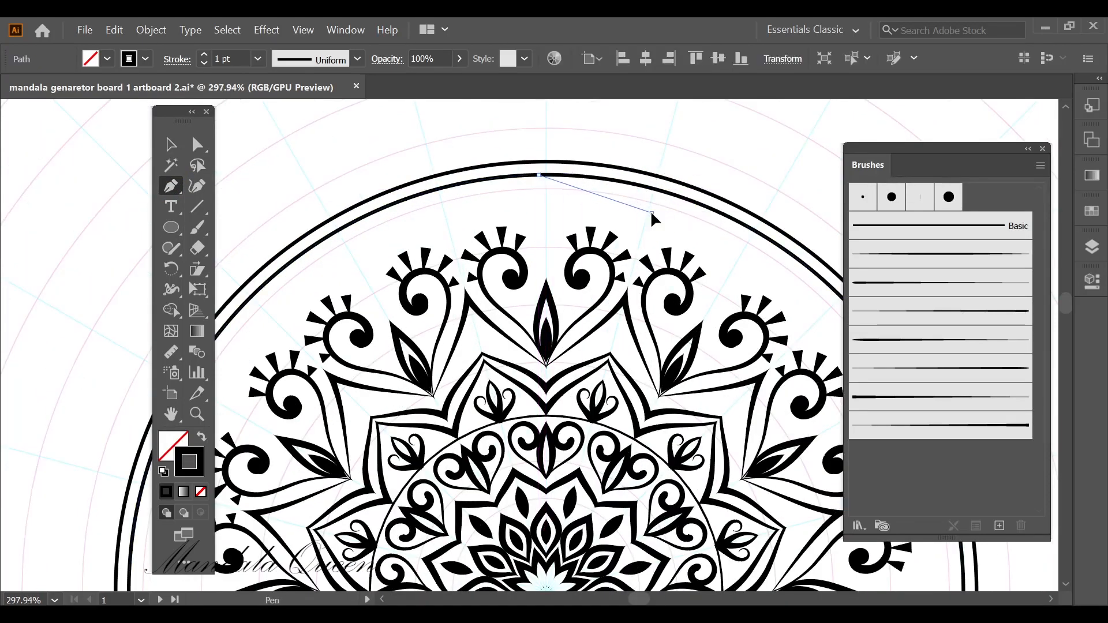
pyautogui.moveTo(652, 236); pyautogui.dragTo(654, 236)
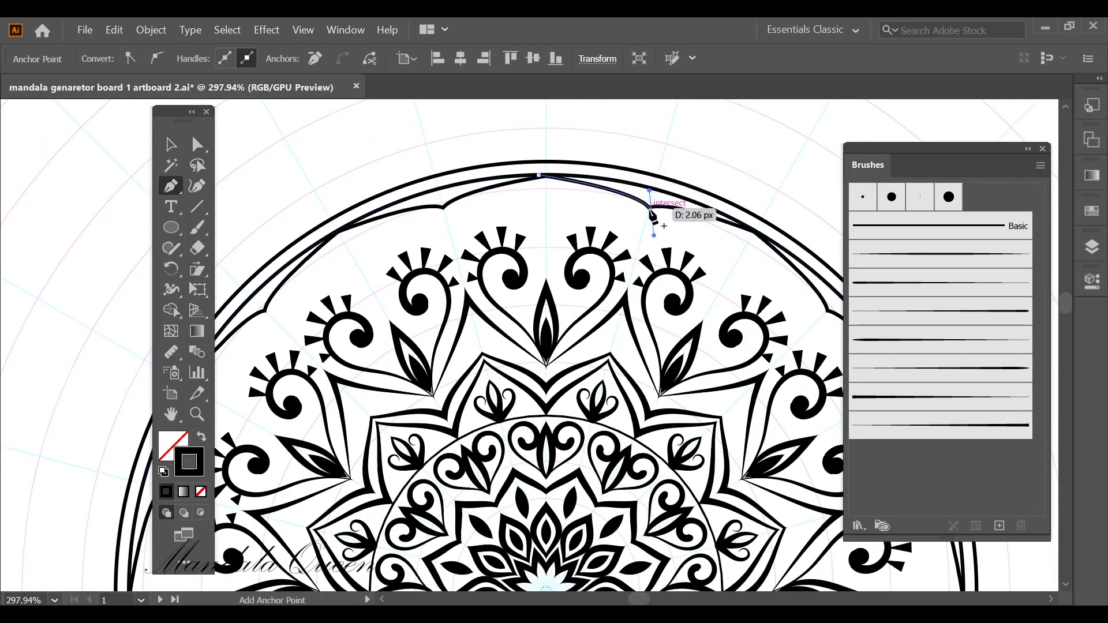
pyautogui.click(652, 213)
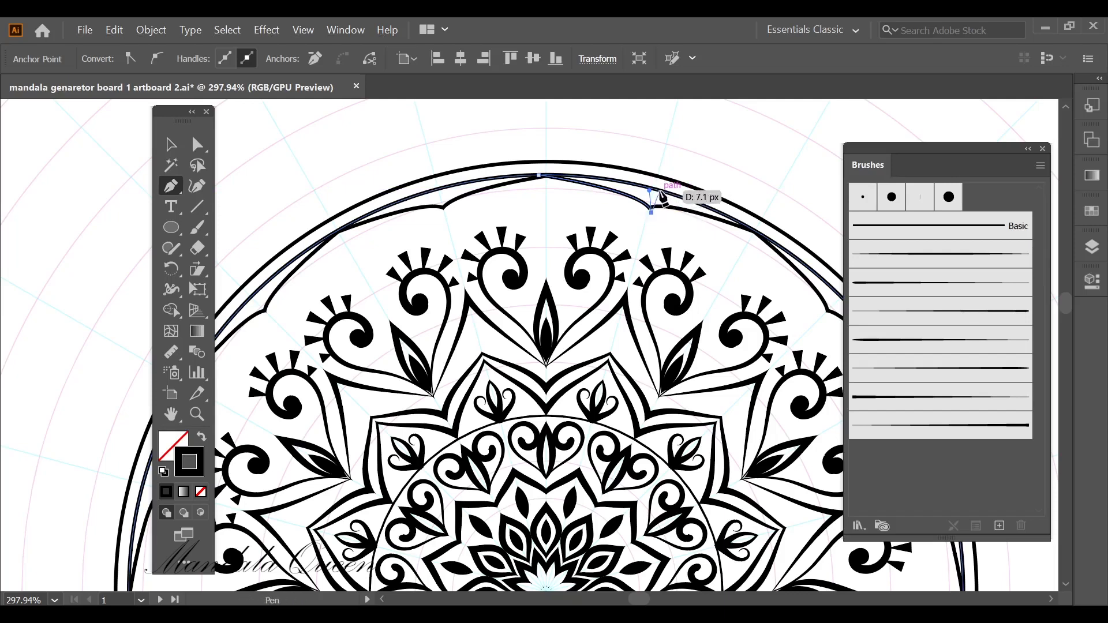
pyautogui.click(659, 191)
pyautogui.moveTo(527, 180); pyautogui.dragTo(493, 192)
pyautogui.click(201, 438)
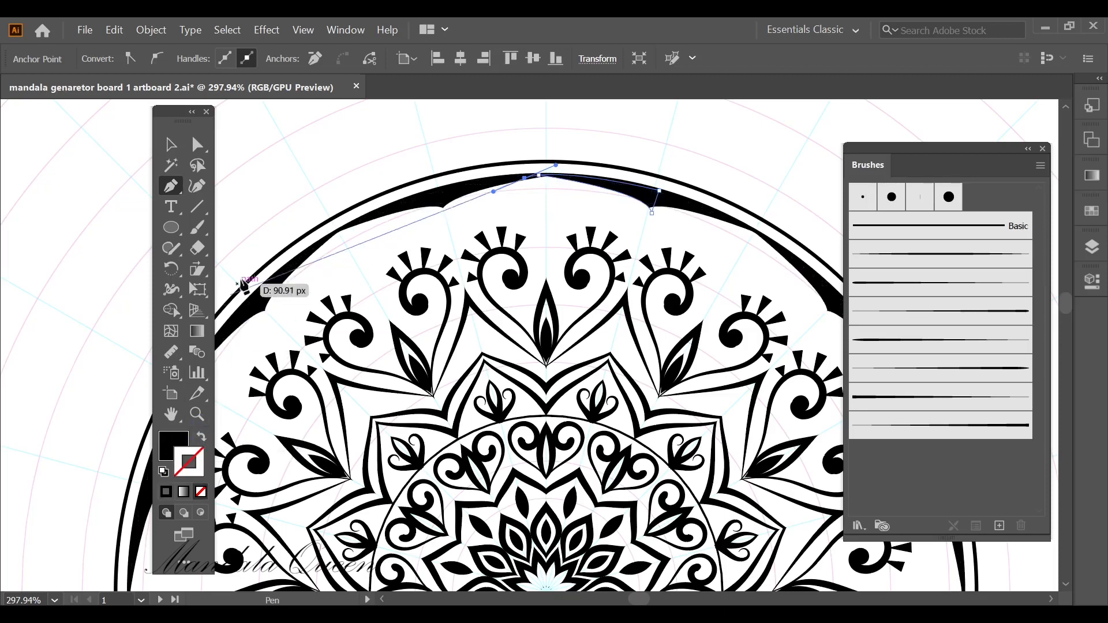
# Move the wedge's lower corner anchor slightly inward to deepen the scallops along the border
pyautogui.press('a')
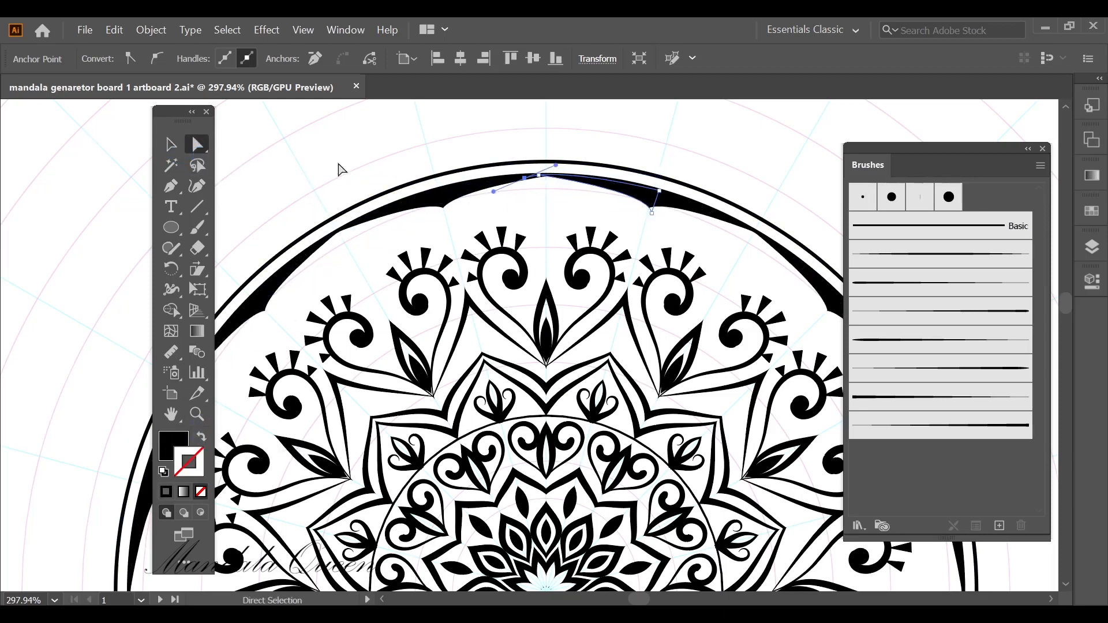
pyautogui.moveTo(653, 213); pyautogui.dragTo(649, 223)
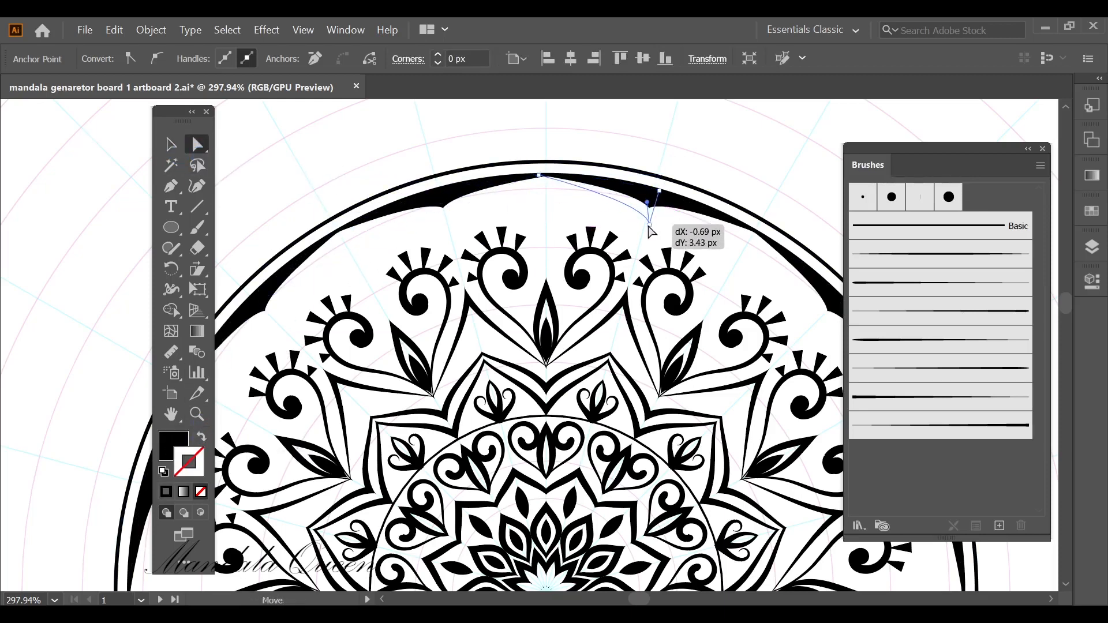
pyautogui.click(596, 226)
pyautogui.scroll(-5, 597, 223)
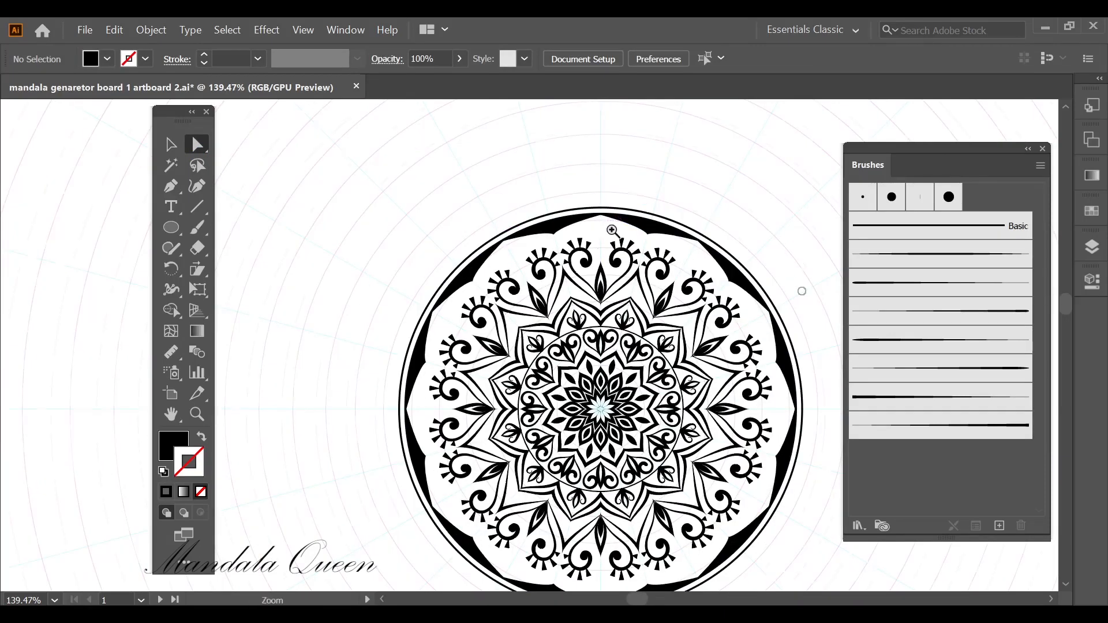
# Paint a row of dots following the inside of the scalloped border with the smallest round brush
pyautogui.scroll(4, 612, 231)
pyautogui.scroll(1, 658, 217)
pyautogui.press('b')
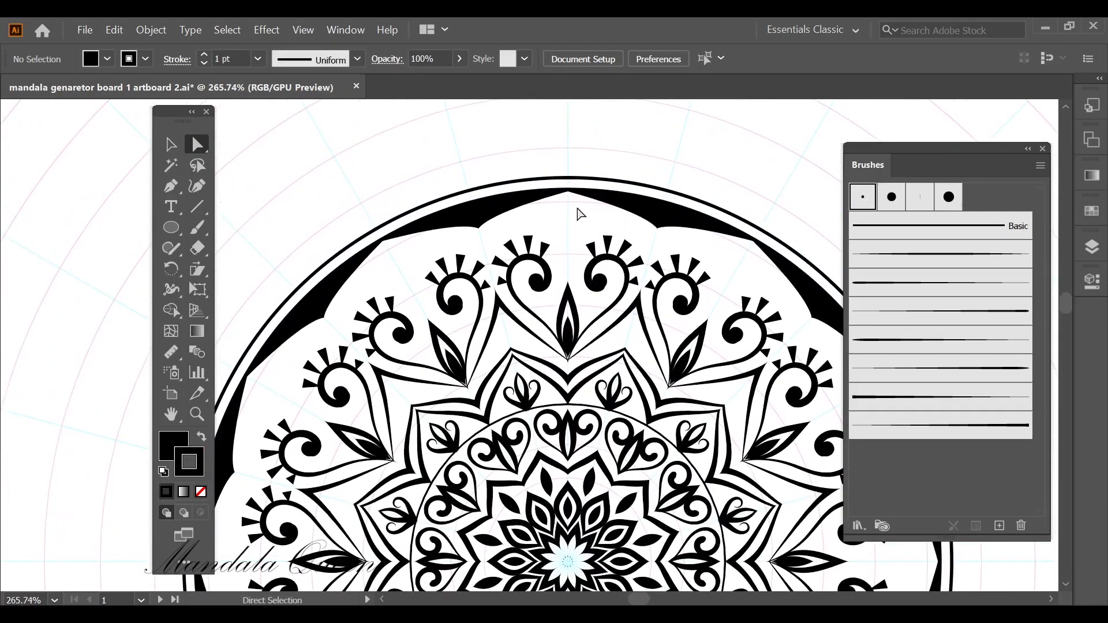
pyautogui.click(578, 208)
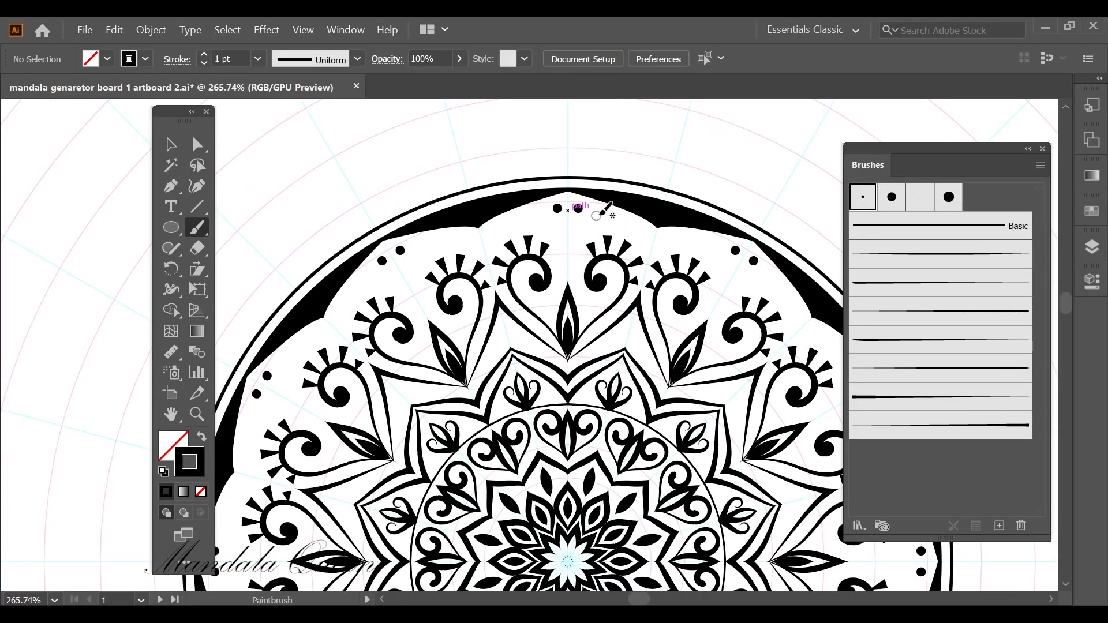
pyautogui.click(597, 216)
pyautogui.click(614, 222)
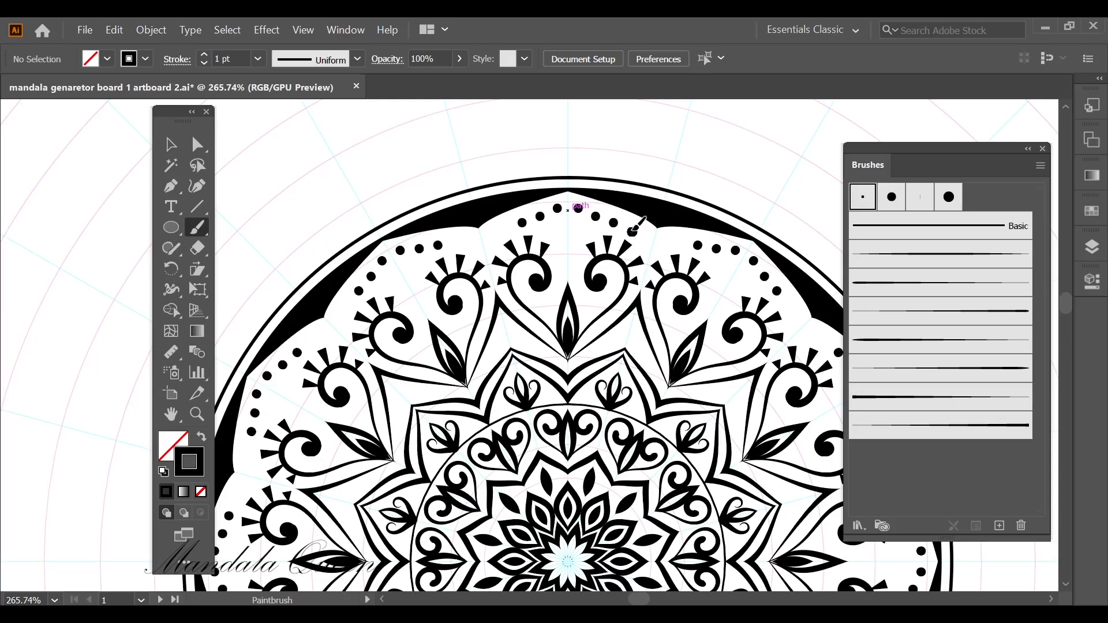
pyautogui.click(633, 230)
pyautogui.scroll(1, 577, 231)
# Paint small pointed leaves between the rayed scrolls beneath the dots with the double-tapered art brush
pyautogui.click(924, 259)
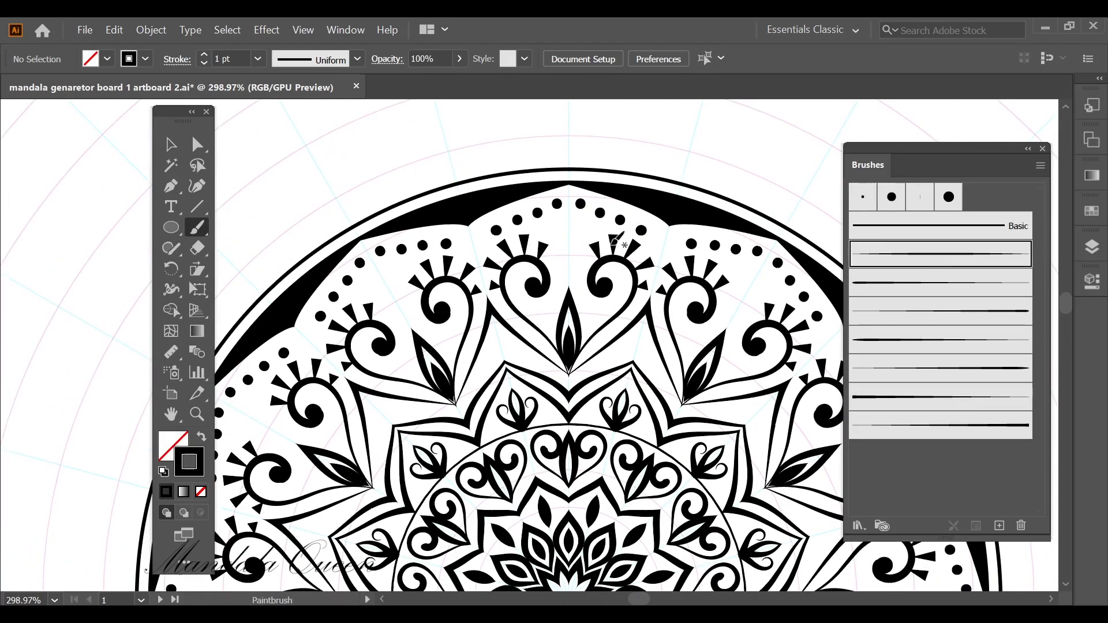
pyautogui.moveTo(566, 222); pyautogui.dragTo(584, 226)
pyautogui.scroll(-6, 581, 231)
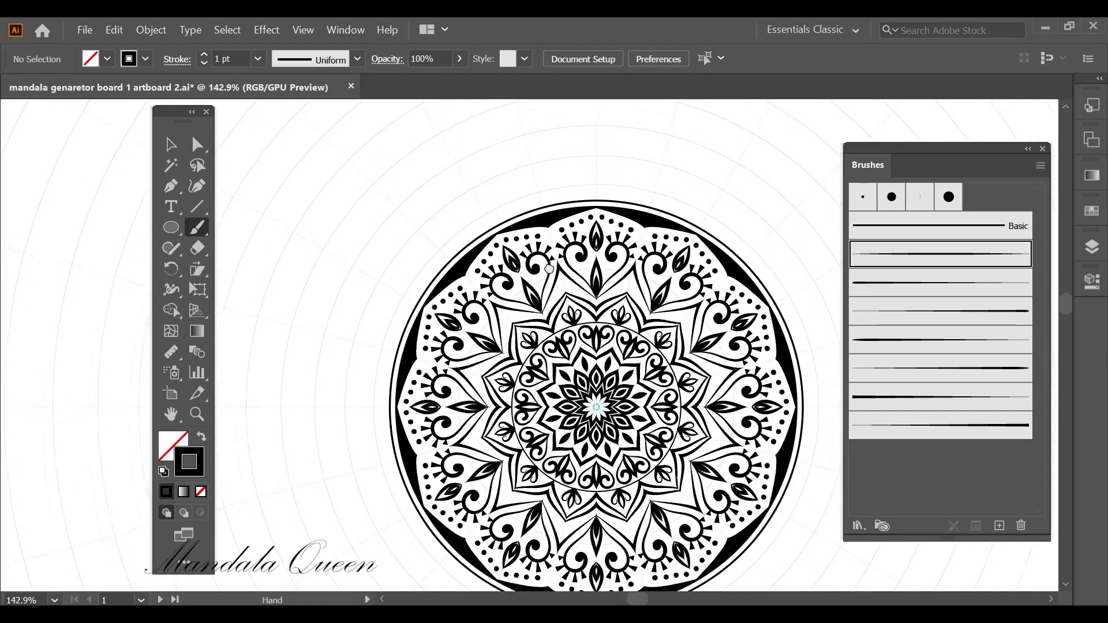
# Paint large pointed petals around the outside of the double border with the thin-to-thick tapered art brush
pyautogui.click(955, 315)
pyautogui.scroll(2, 570, 269)
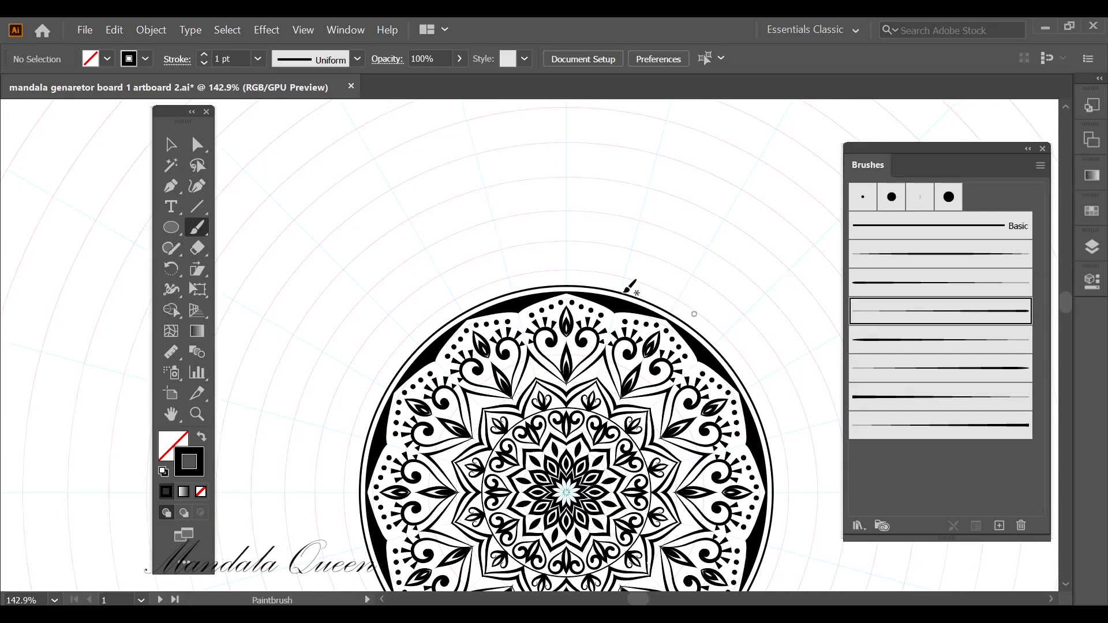
pyautogui.moveTo(577, 210); pyautogui.dragTo(568, 194)
pyautogui.scroll(1, 626, 245)
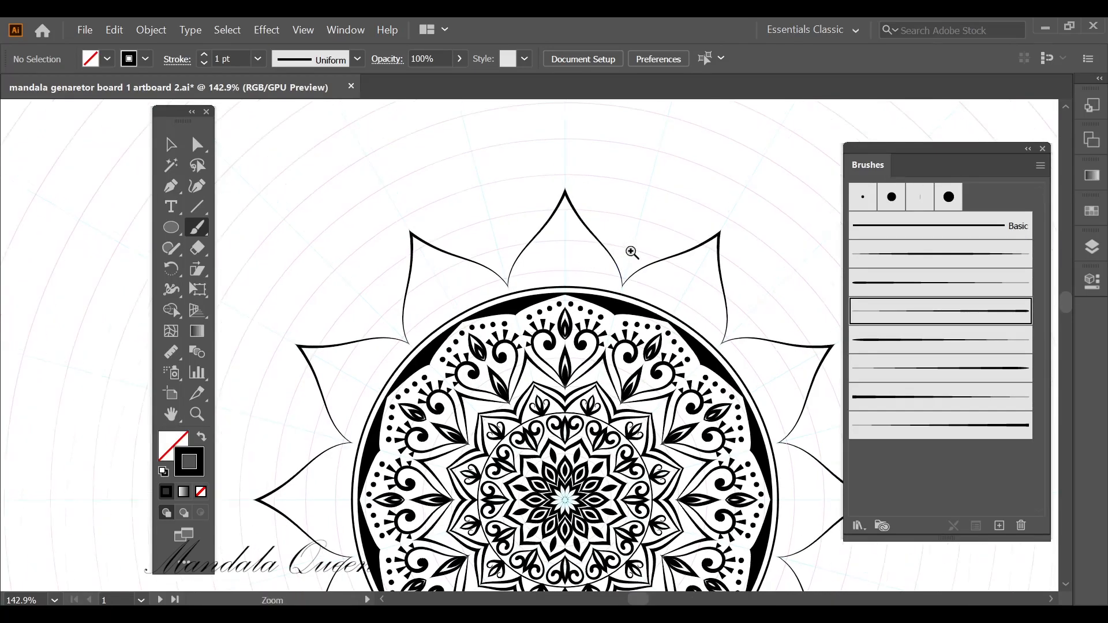
# Set the stroke weight of the large pointed petal outline to 2 pt
pyautogui.press('v')
pyautogui.click(594, 229)
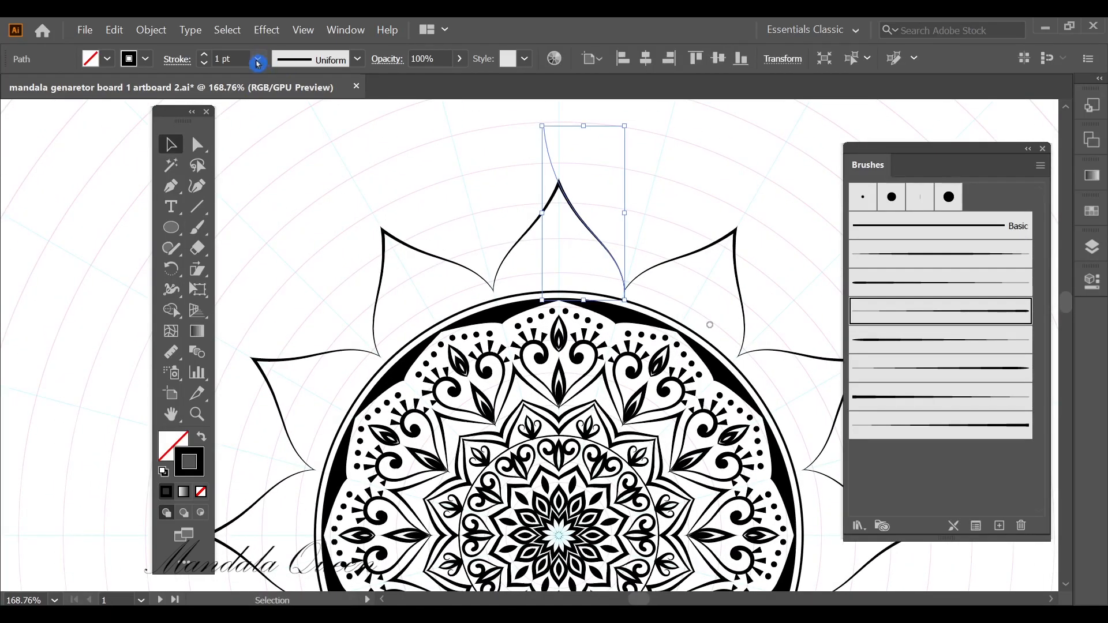
pyautogui.click(258, 58)
pyautogui.click(279, 151)
pyautogui.click(511, 204)
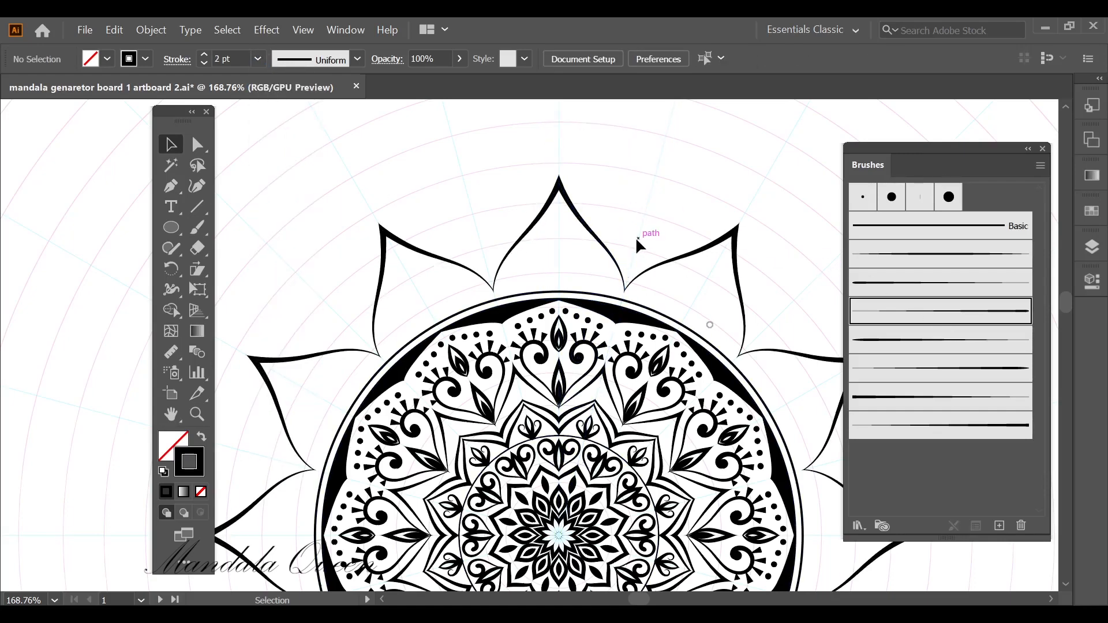
# Paint large spiral scrolls between the outer petals, and line the petals' insides with small curls and a three-pronged motif at each tip
pyautogui.press('b')
pyautogui.scroll(1, 648, 245)
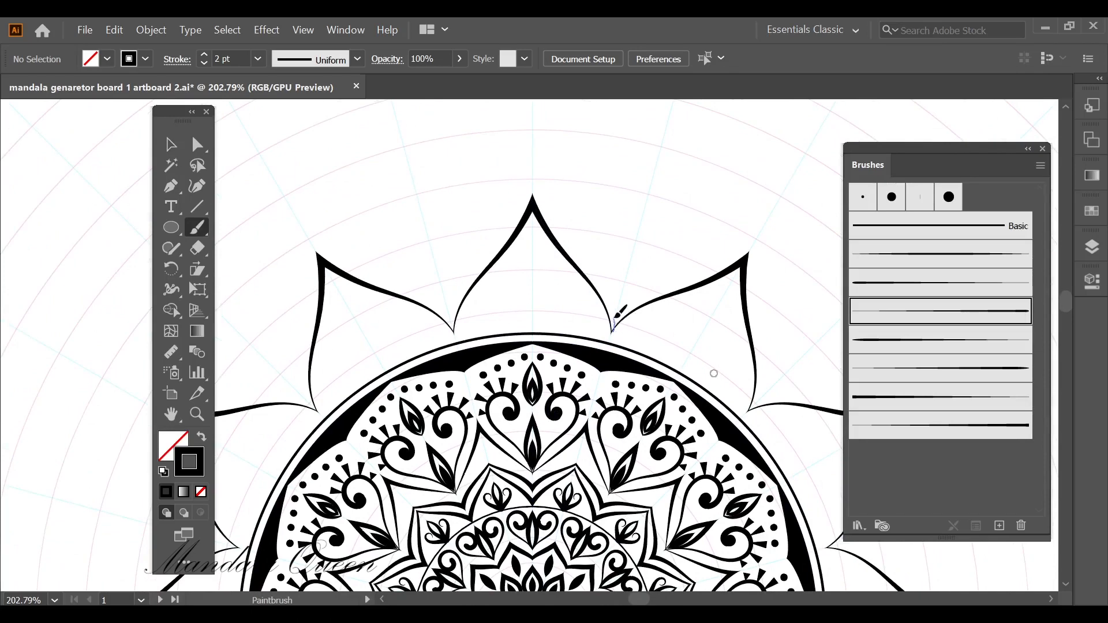
pyautogui.moveTo(610, 197); pyautogui.dragTo(608, 199)
pyautogui.moveTo(646, 302); pyautogui.dragTo(584, 224)
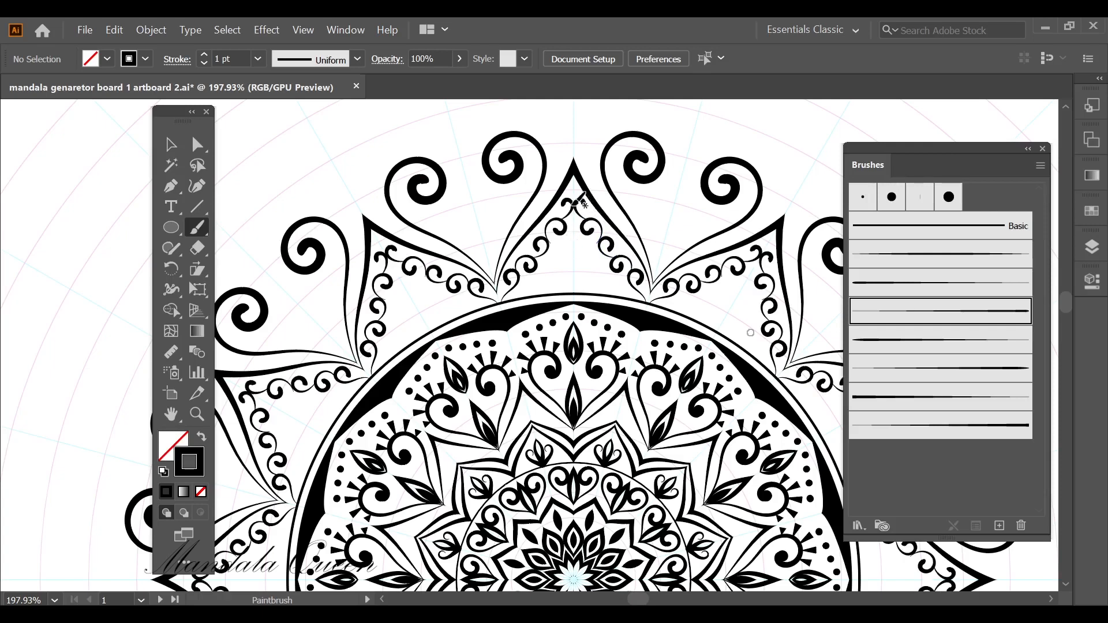
pyautogui.moveTo(578, 181); pyautogui.dragTo(579, 184)
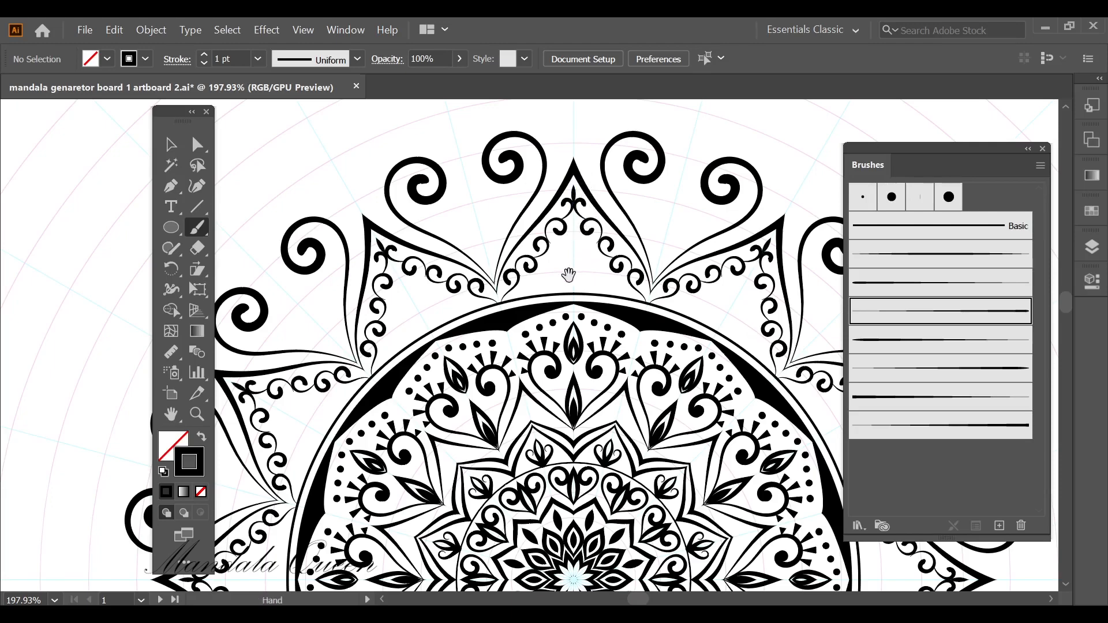
# Paint a heart-shaped ornament with a pointed outline inside the base of each outer petal at a 1 pt stroke
pyautogui.scroll(1, 572, 276)
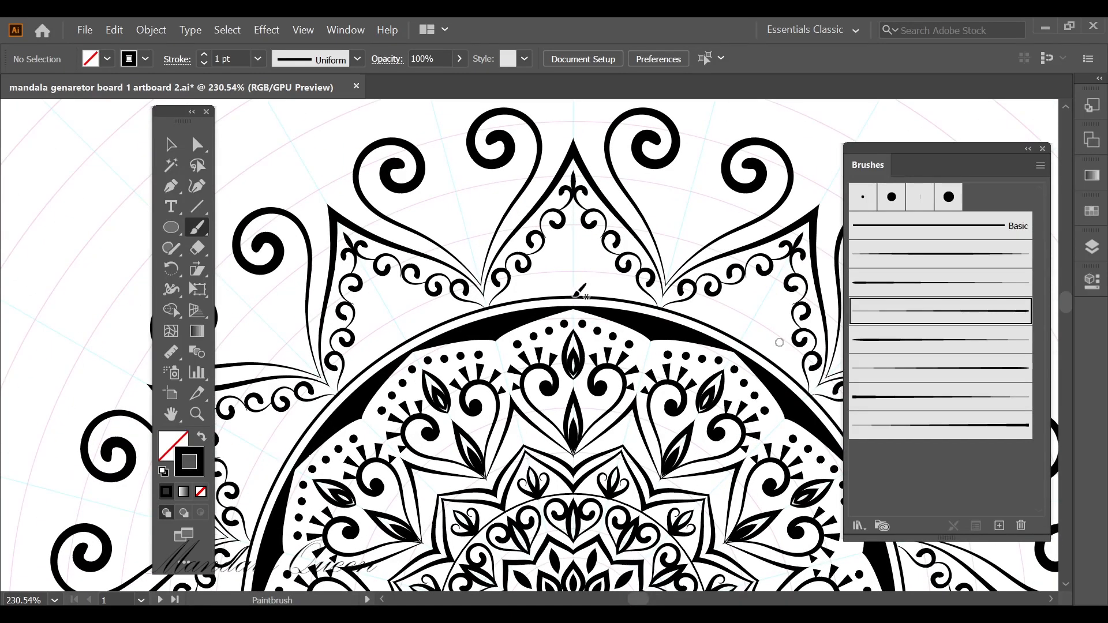
pyautogui.moveTo(587, 263); pyautogui.dragTo(579, 274)
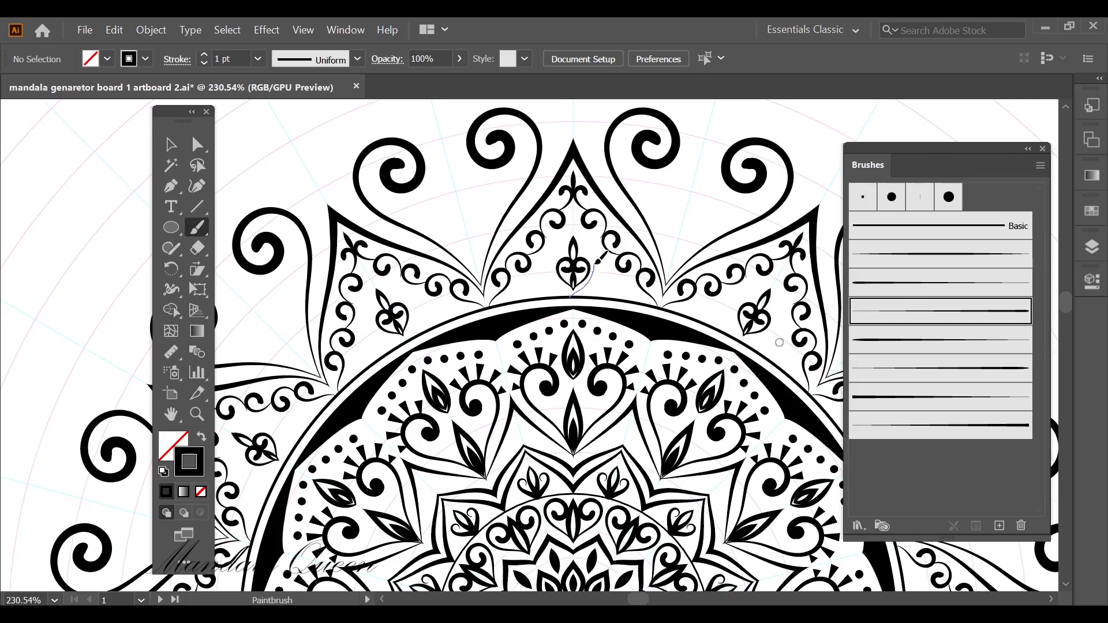
pyautogui.moveTo(589, 229); pyautogui.dragTo(584, 211)
pyautogui.scroll(-1, 580, 267)
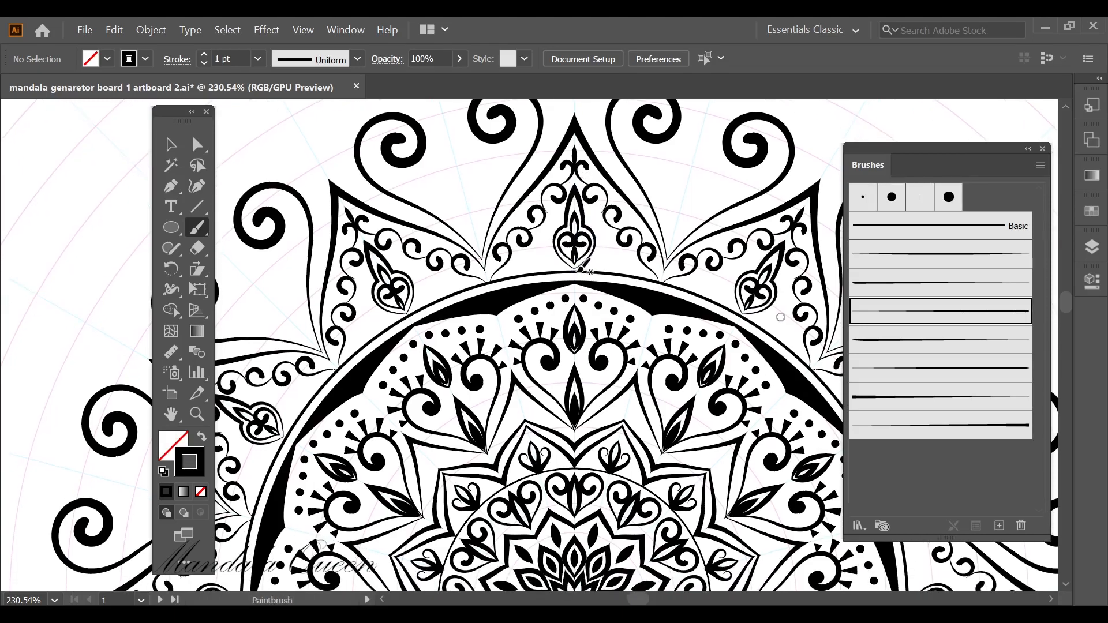
# Fill the gaps around the heart ornaments inside the outer petals with dots from the smallest round brush
pyautogui.click(863, 197)
pyautogui.click(606, 249)
pyautogui.click(617, 260)
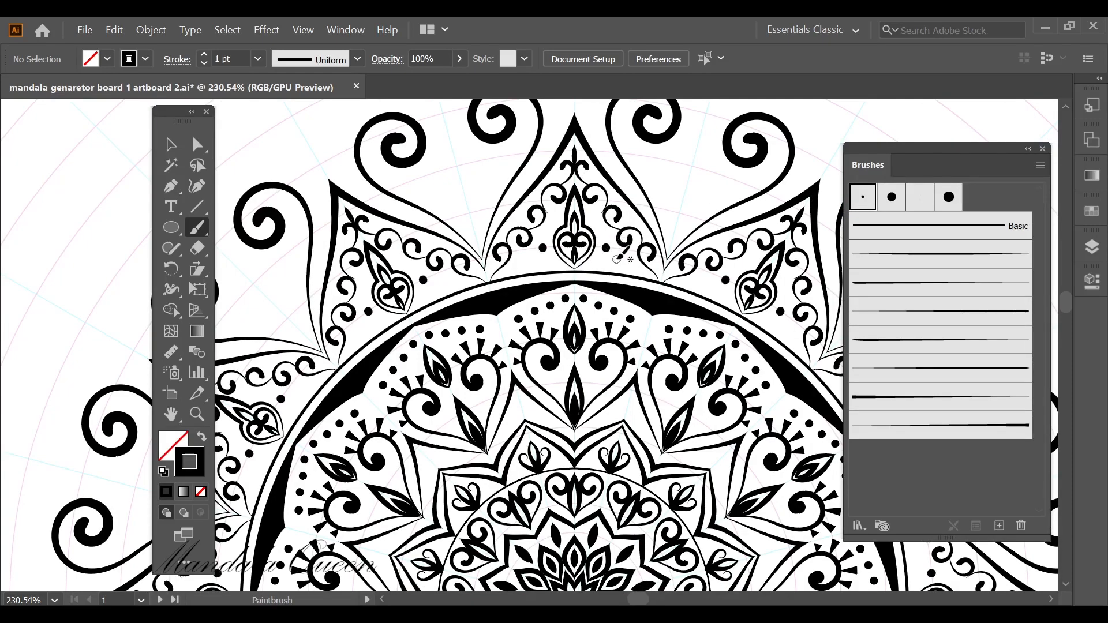
pyautogui.click(630, 265)
pyautogui.click(601, 263)
pyautogui.moveTo(664, 263)
pyautogui.mouseDown()
pyautogui.moveTo(609, 249)
pyautogui.moveTo(617, 233)
pyautogui.mouseUp()
pyautogui.moveTo(620, 230); pyautogui.dragTo(579, 281)
pyautogui.moveTo(644, 271); pyautogui.dragTo(669, 265)
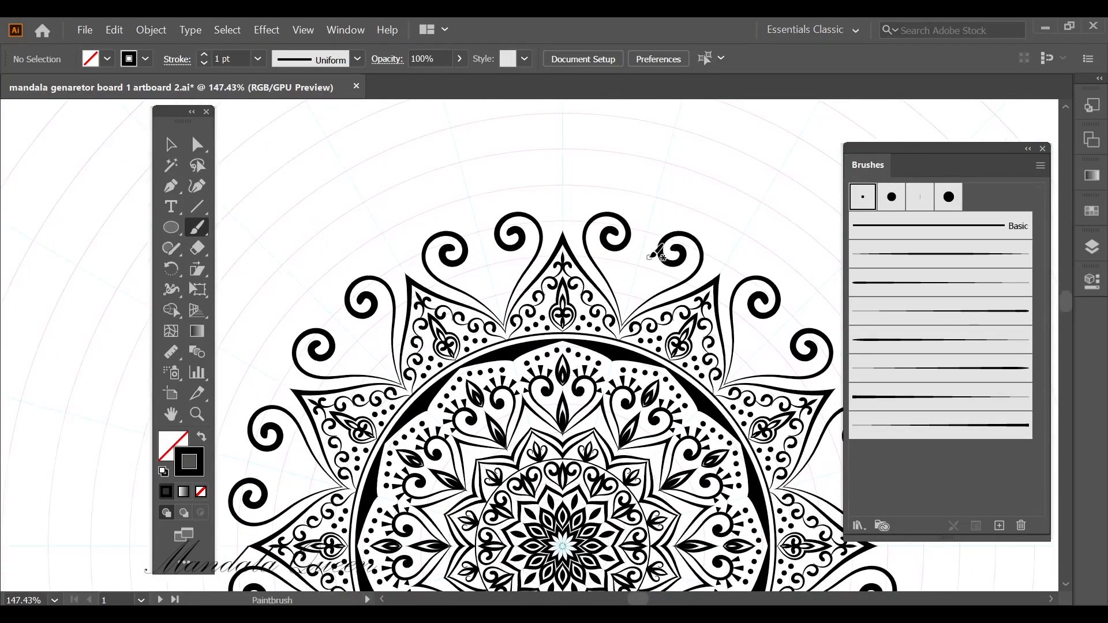
# Paint arrow-shaped leaves with stems between the paired large spiral scrolls with the double-tapered art brush
pyautogui.click(918, 255)
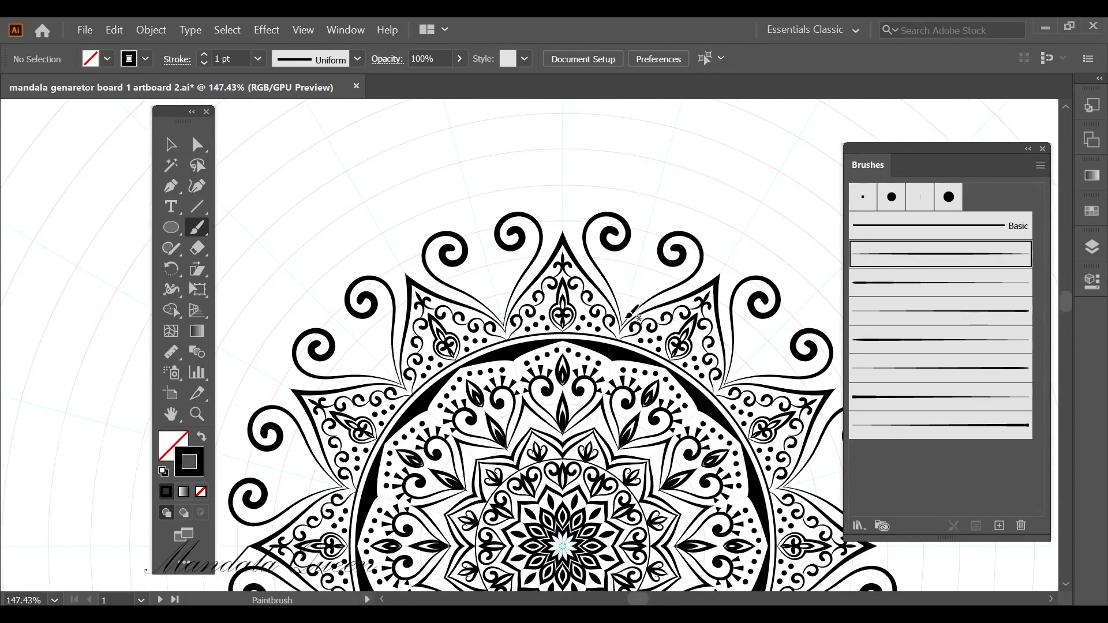
pyautogui.moveTo(664, 243)
pyautogui.mouseDown()
pyautogui.moveTo(639, 295)
pyautogui.moveTo(604, 269)
pyautogui.moveTo(571, 285)
pyautogui.mouseUp()
pyautogui.scroll(1, 640, 299)
pyautogui.hotkey('ctrl', 'space')
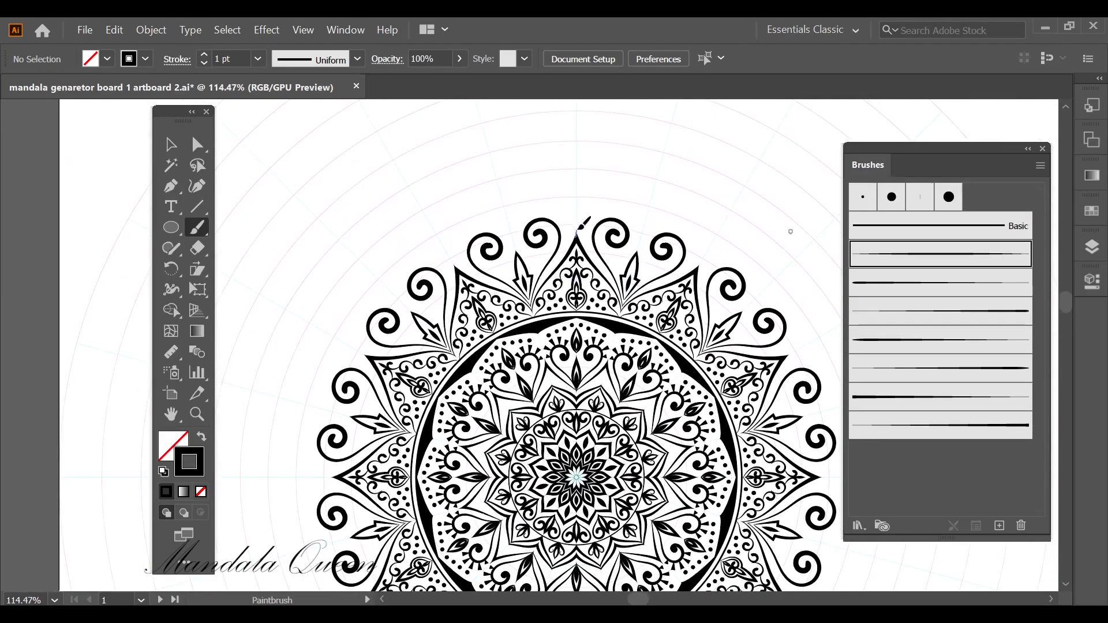
# Paint an outline around the large spiral scrolls that rises into pointed spikes, and set its stroke to 2 pt
pyautogui.moveTo(684, 143); pyautogui.dragTo(663, 168)
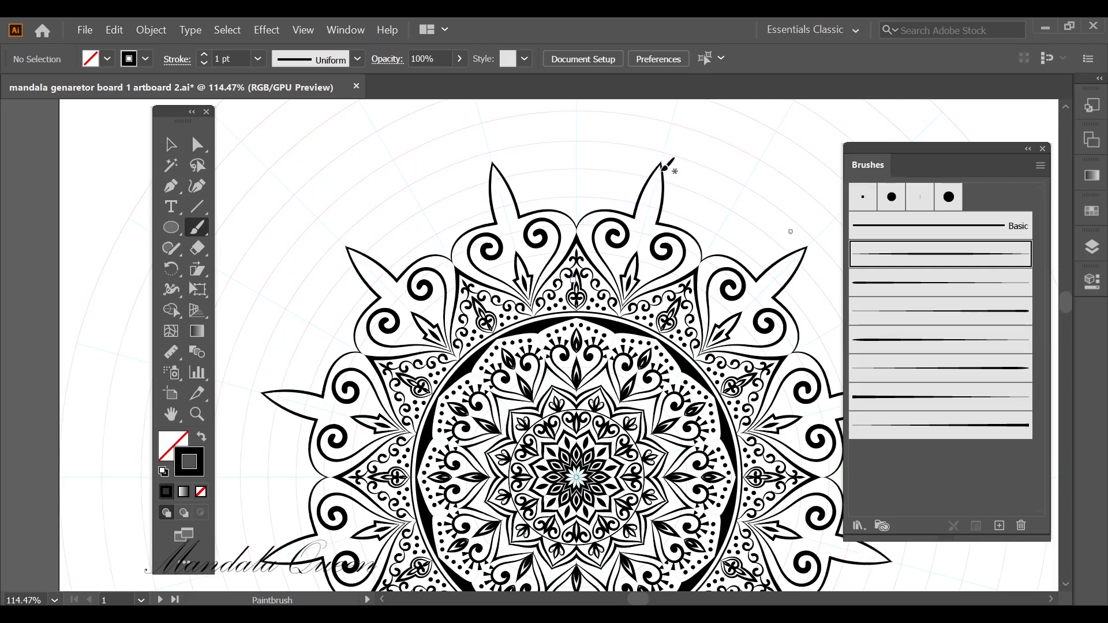
pyautogui.click(171, 144)
pyautogui.click(651, 193)
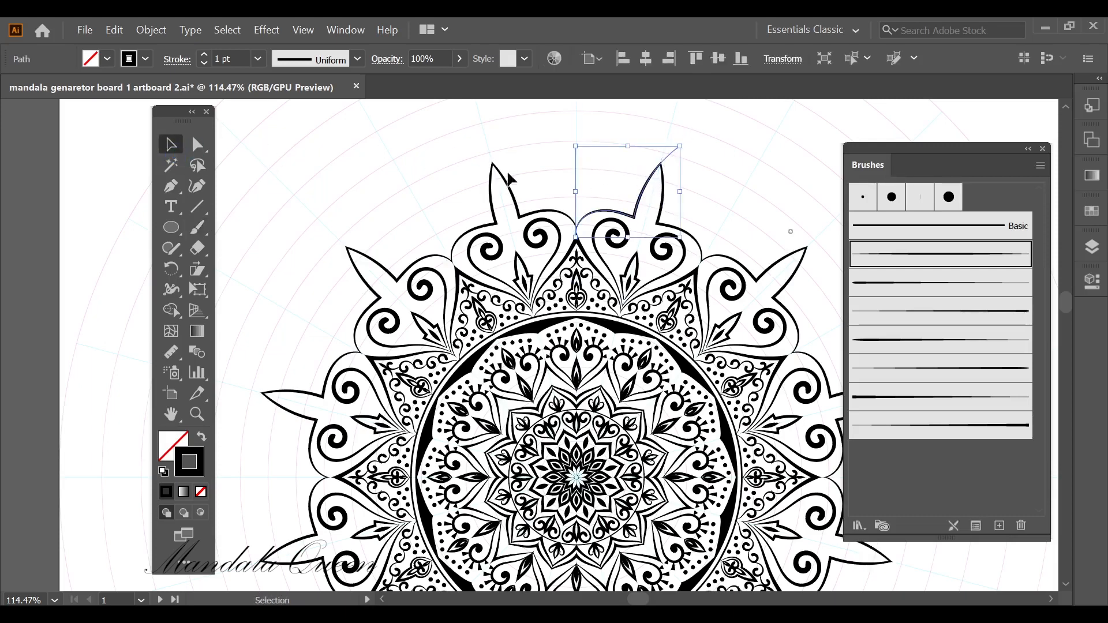
pyautogui.click(205, 59)
pyautogui.click(271, 116)
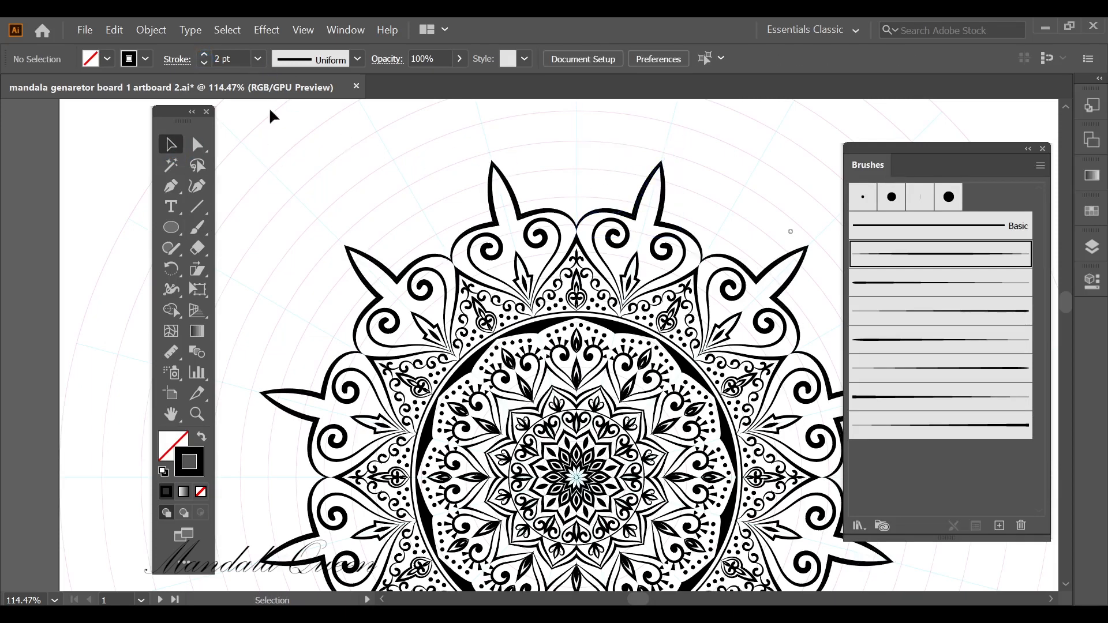
pyautogui.click(259, 62)
pyautogui.click(347, 153)
# Paint a second 2 pt outline around the spiked contour, ending in small pointed tips above the spikes
pyautogui.moveTo(685, 212); pyautogui.dragTo(709, 207)
pyautogui.moveTo(685, 214); pyautogui.dragTo(663, 274)
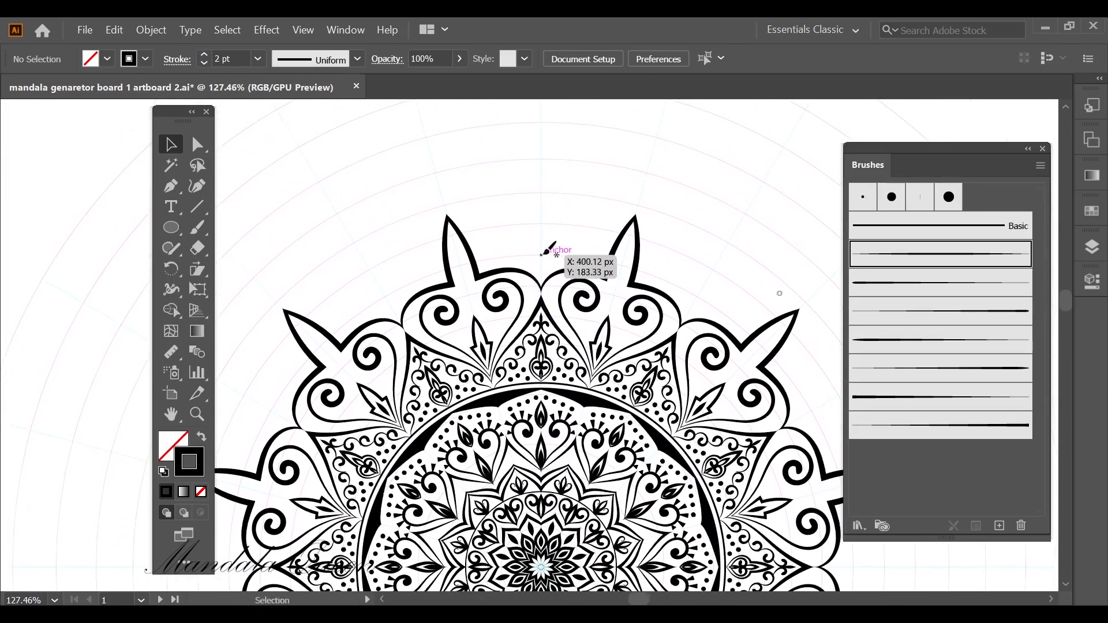
pyautogui.press('b')
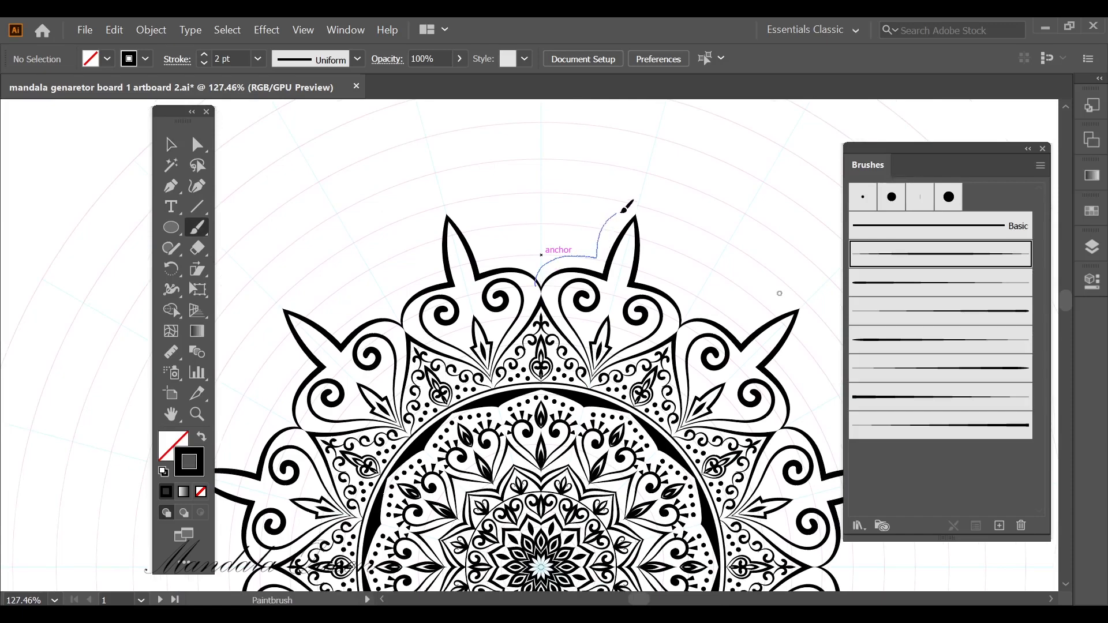
pyautogui.moveTo(649, 168); pyautogui.dragTo(661, 151)
pyautogui.moveTo(670, 224); pyautogui.dragTo(684, 224)
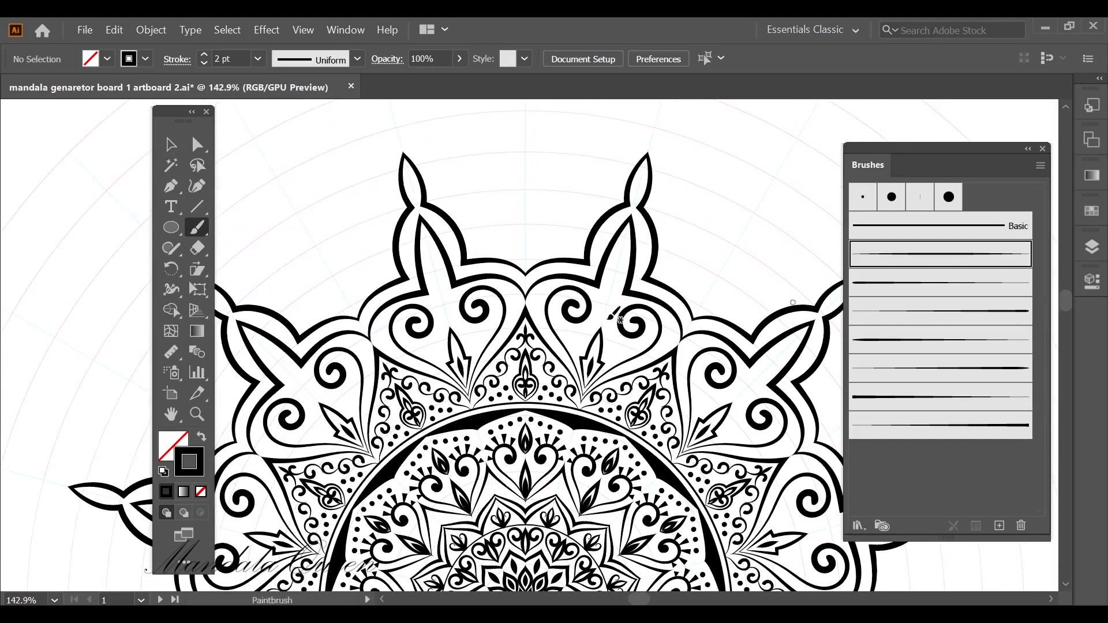
# Paint solid pointed leaves with arrow-like bases inside the spikes and small leaves inside the tips above them
pyautogui.moveTo(633, 250); pyautogui.dragTo(636, 246)
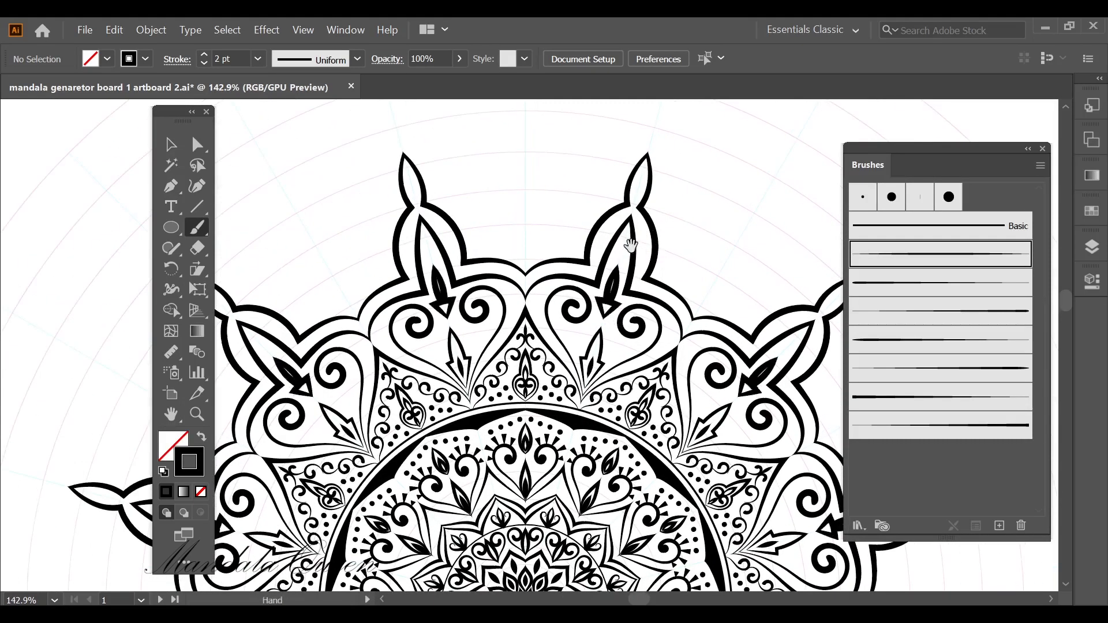
pyautogui.scroll(1, 641, 231)
pyautogui.moveTo(651, 191); pyautogui.dragTo(653, 189)
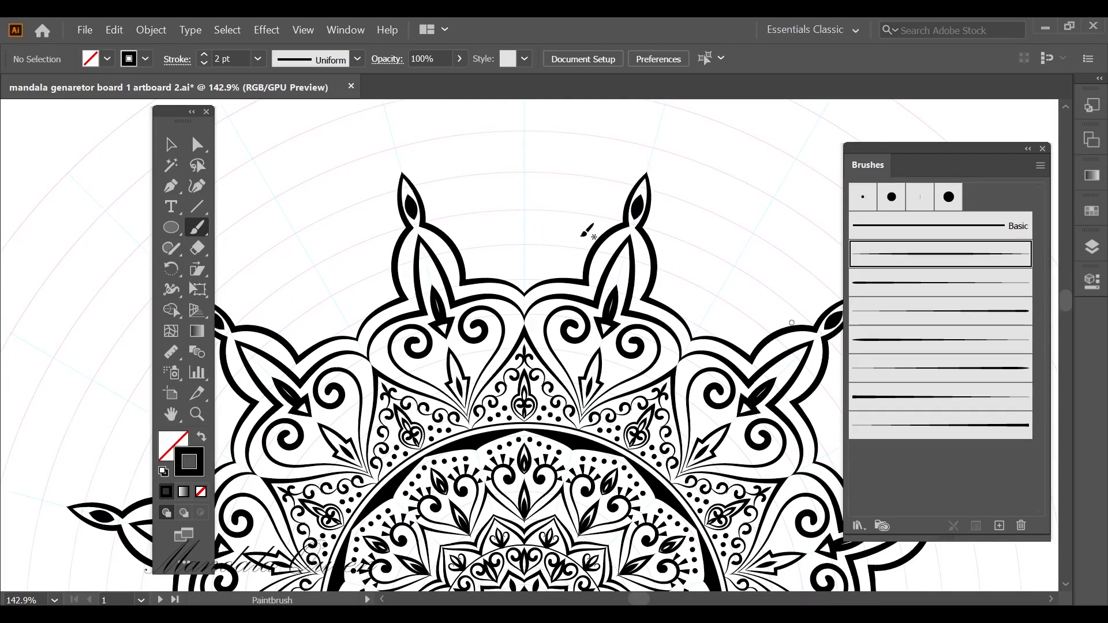
# Draw a circle centred on the mandala and enlarge it from its centre until it encloses all the spiked tips
pyautogui.scroll(-3, 572, 234)
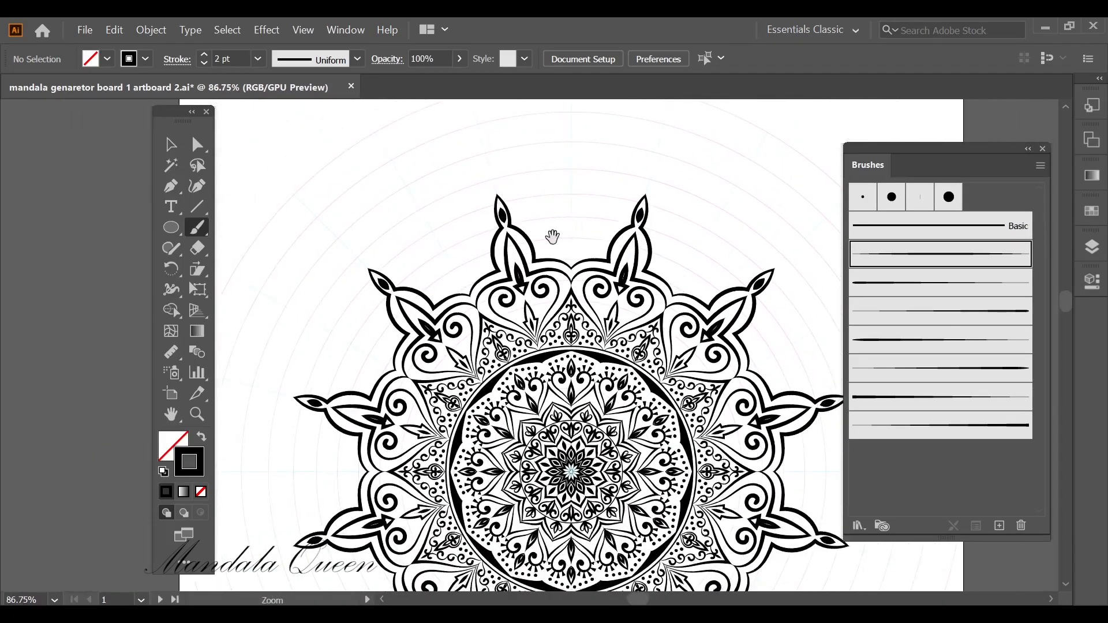
pyautogui.click(171, 228)
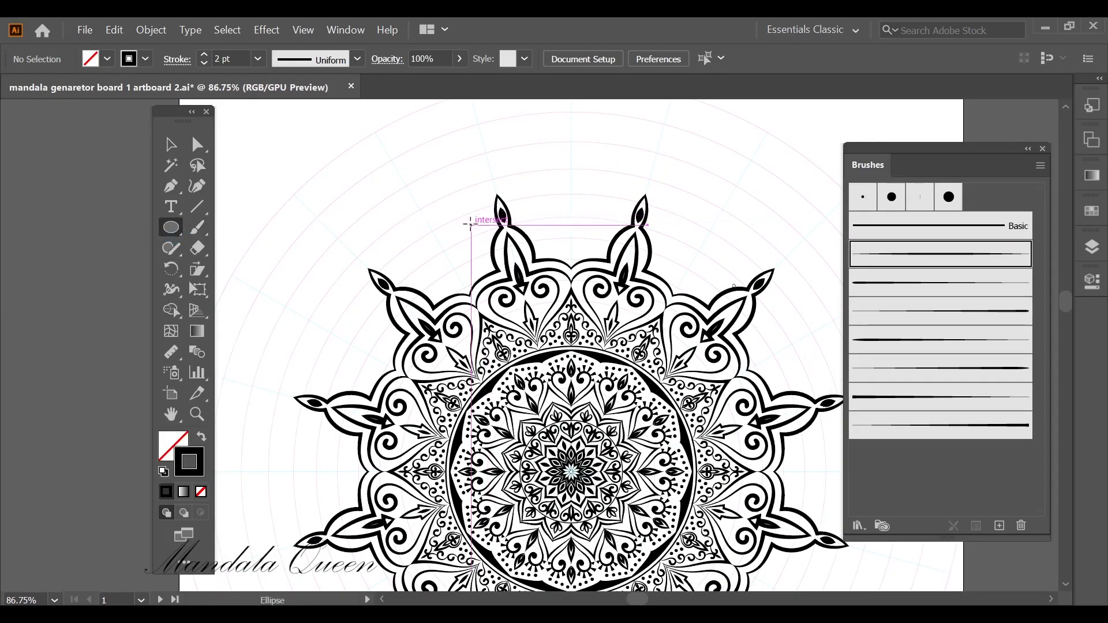
pyautogui.moveTo(470, 224); pyautogui.dragTo(662, 416)
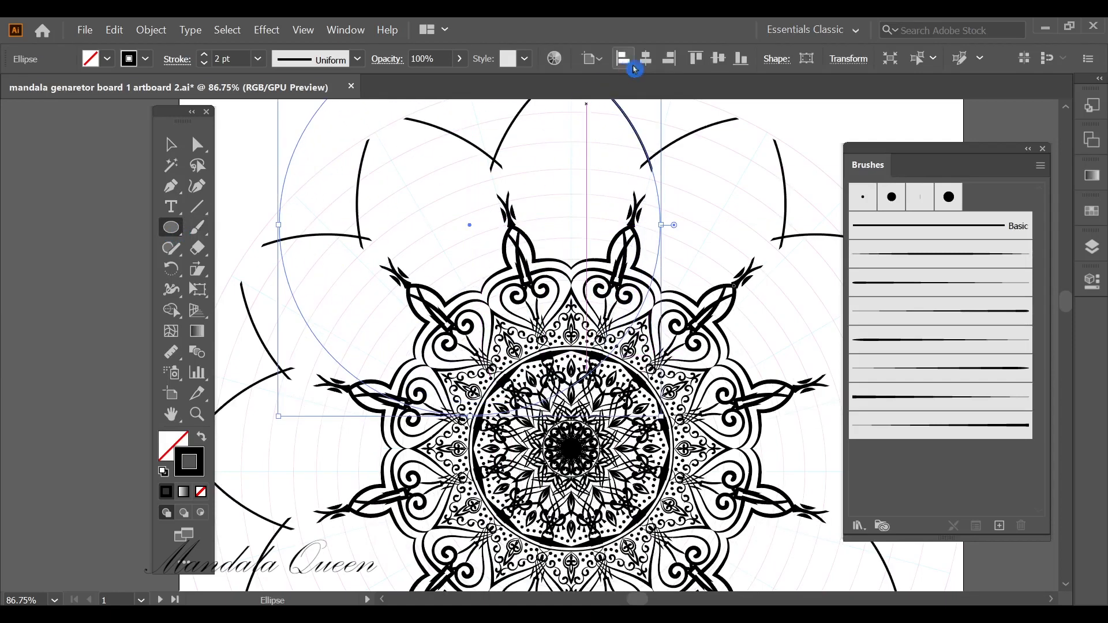
pyautogui.click(646, 58)
pyautogui.click(718, 58)
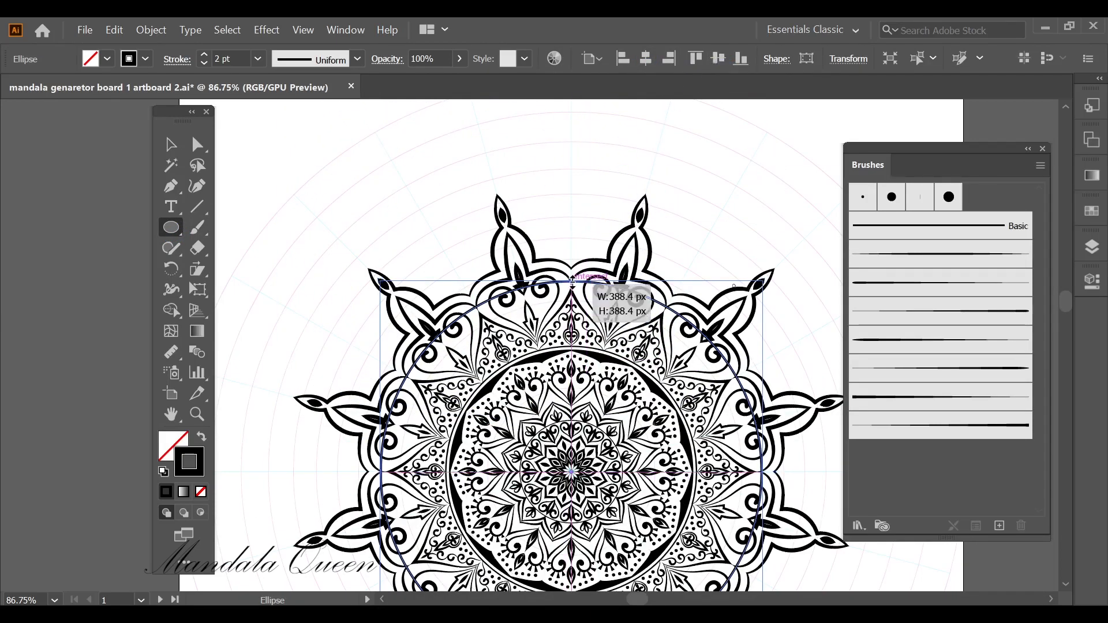
pyautogui.moveTo(572, 281); pyautogui.dragTo(566, 189)
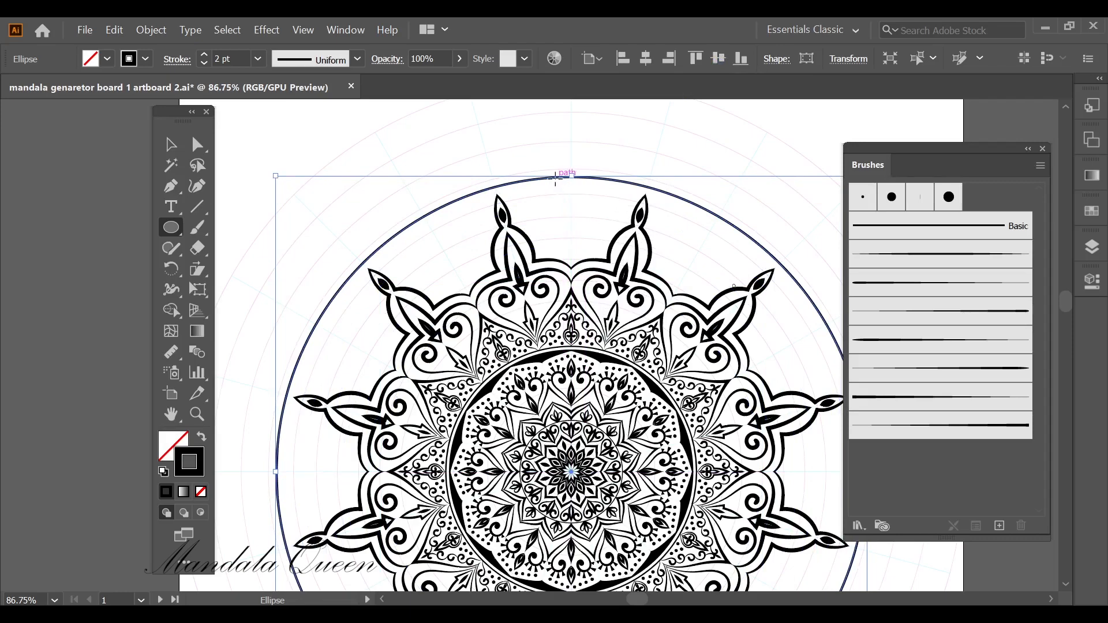
pyautogui.click(549, 155)
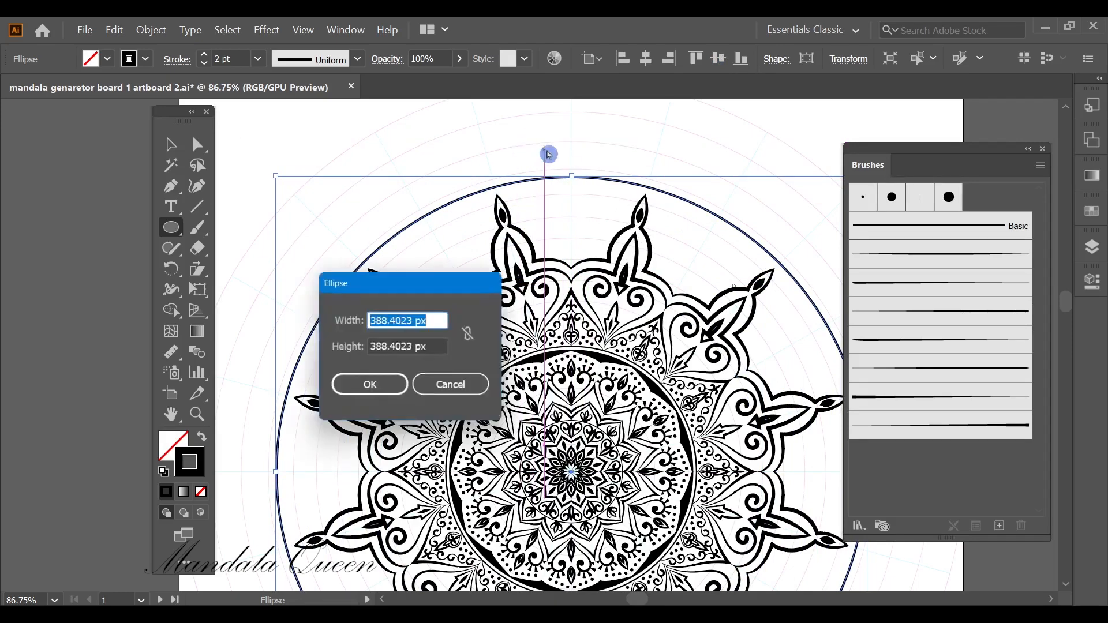
pyautogui.click(453, 385)
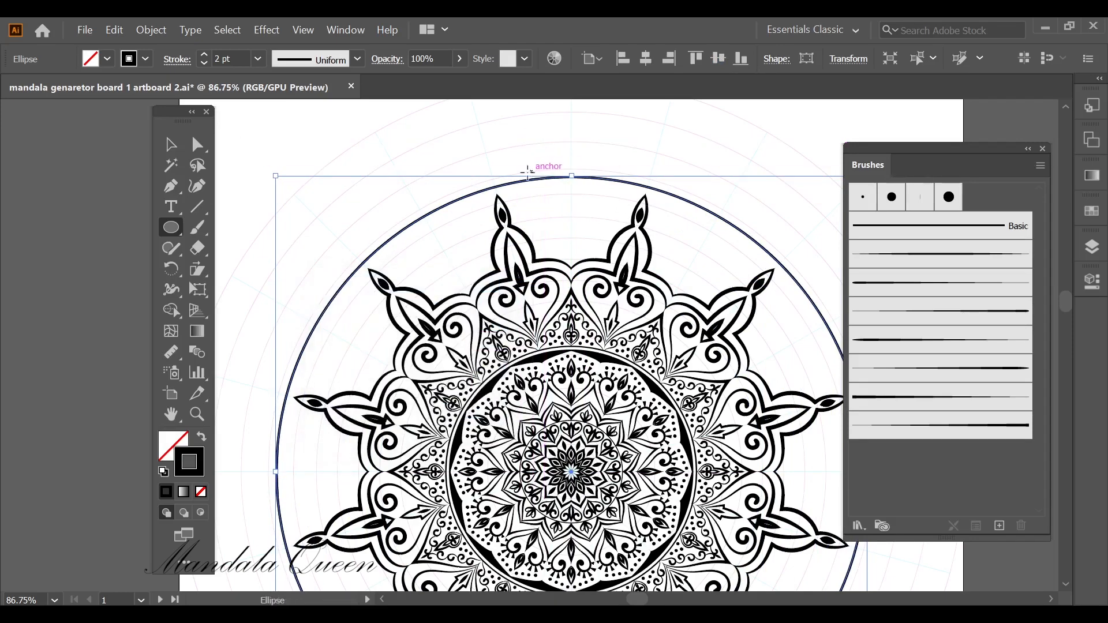
# Give the enclosing circle a 3 pt dotted stroke with round caps and corners, a 0 pt dash and a 2 pt gap
pyautogui.click(205, 56)
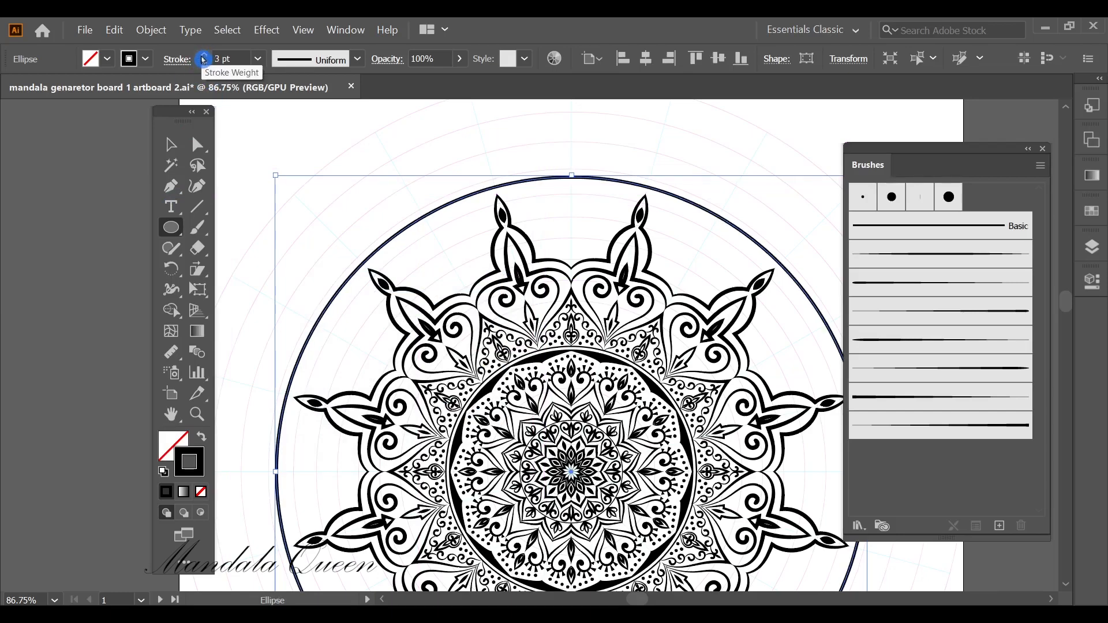
pyautogui.click(182, 58)
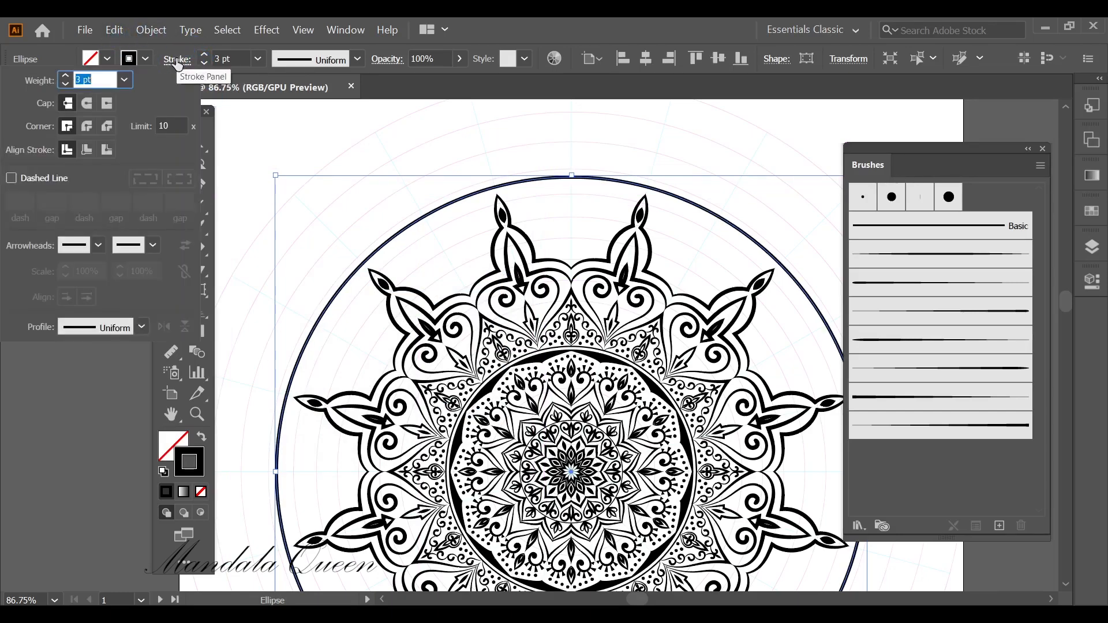
pyautogui.click(11, 178)
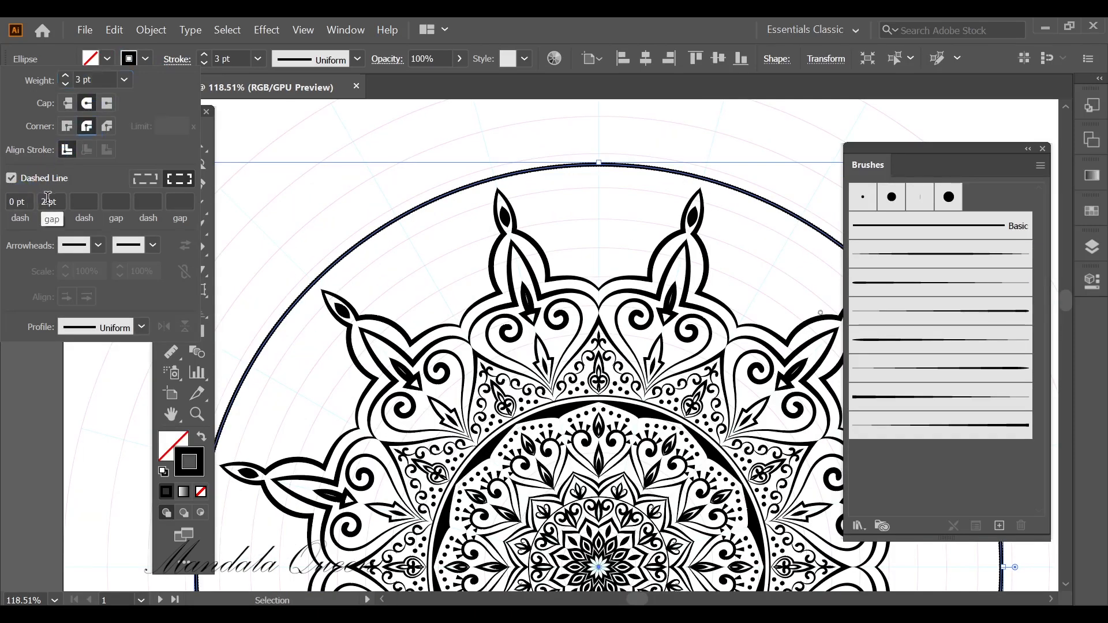
pyautogui.doubleClick(47, 199)
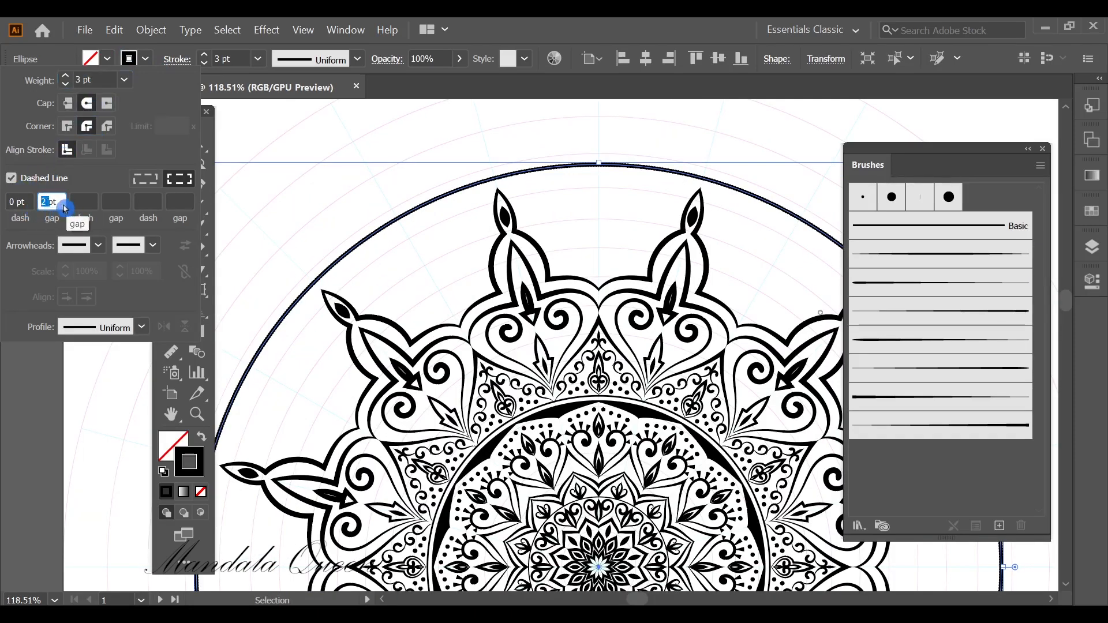
pyautogui.click(586, 200)
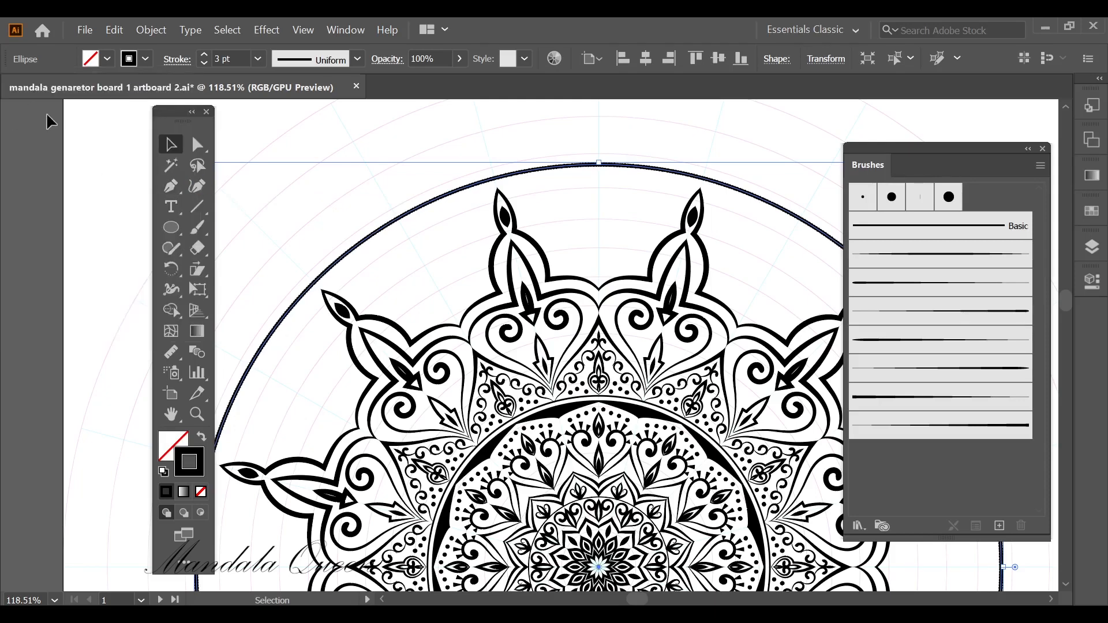
pyautogui.scroll(3, 604, 193)
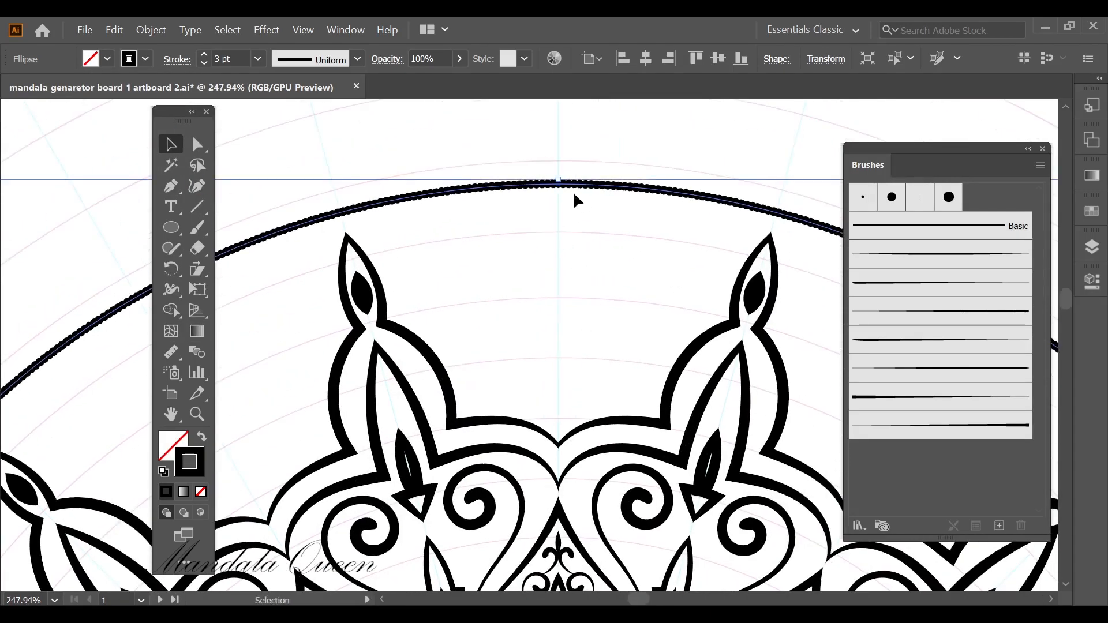
pyautogui.click(591, 248)
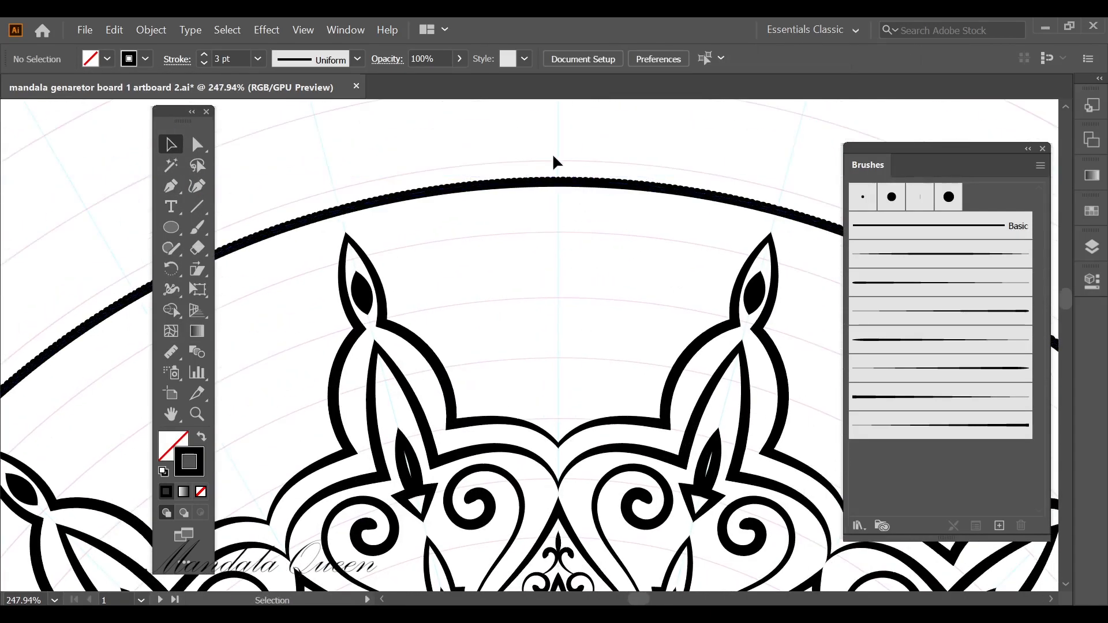
# Duplicate the dotted circle and enlarge the copy from its centre to about 622 px as a second outer ring
pyautogui.click(586, 183)
pyautogui.click(586, 256)
pyautogui.scroll(-4, 510, 280)
pyautogui.click(536, 198)
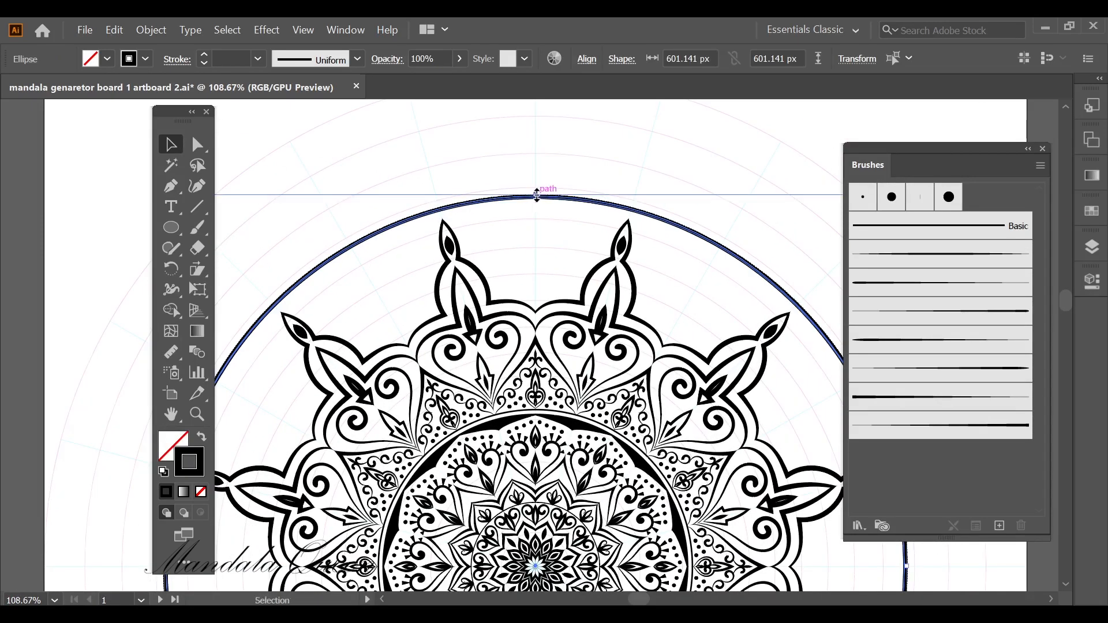
pyautogui.moveTo(536, 197)
pyautogui.mouseDown()
pyautogui.moveTo(539, 181)
pyautogui.moveTo(528, 198)
pyautogui.mouseUp()
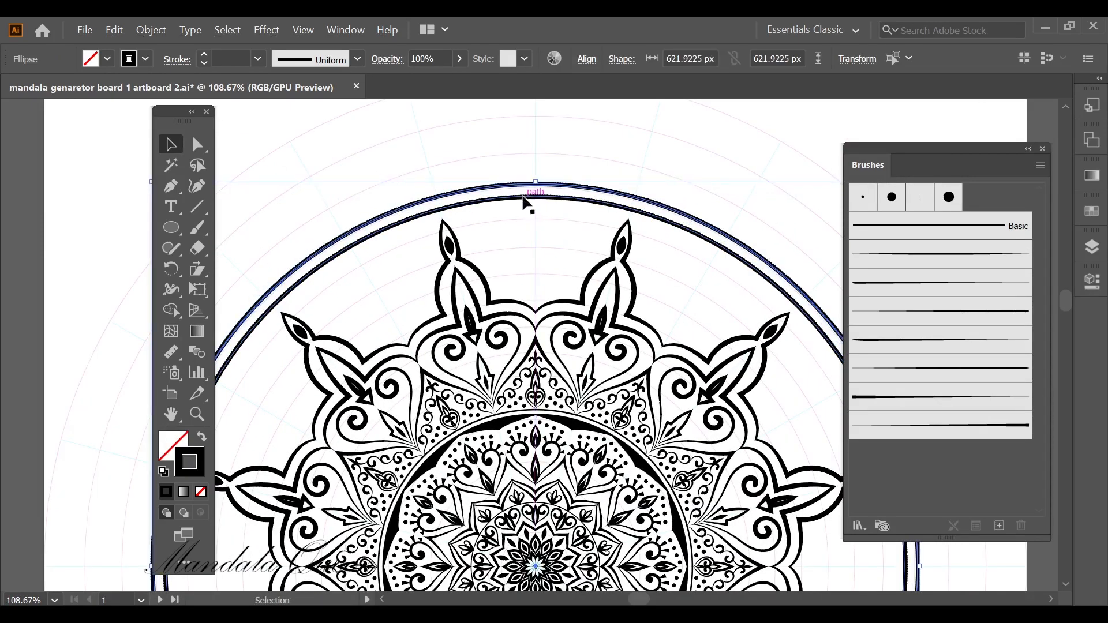
pyautogui.click(537, 234)
# Paint a heart-shaped pair of curls with a central leaf between the spikes, using a tapered art brush at 2 pt
pyautogui.scroll(2, 537, 271)
pyautogui.press('b')
pyautogui.moveTo(529, 292); pyautogui.dragTo(564, 244)
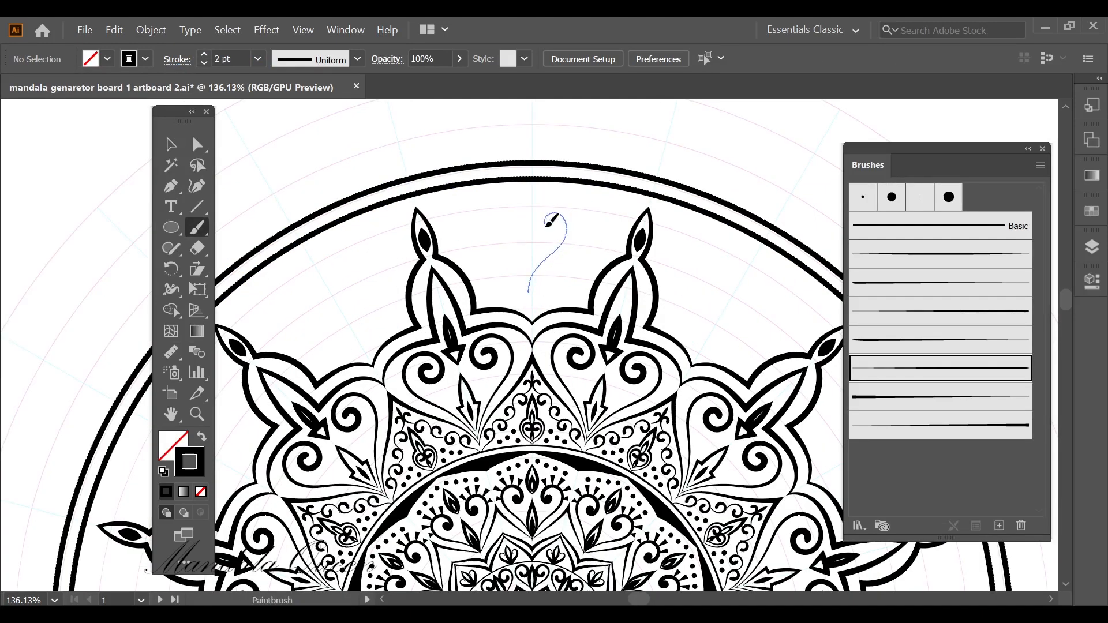
pyautogui.scroll(2, 541, 269)
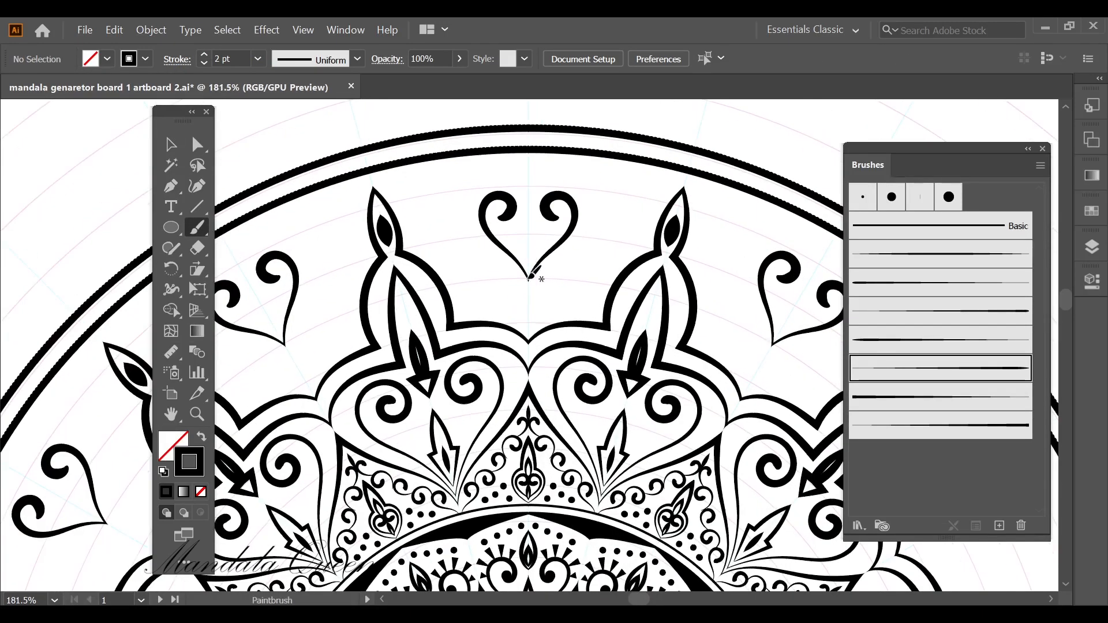
pyautogui.moveTo(539, 197); pyautogui.dragTo(527, 279)
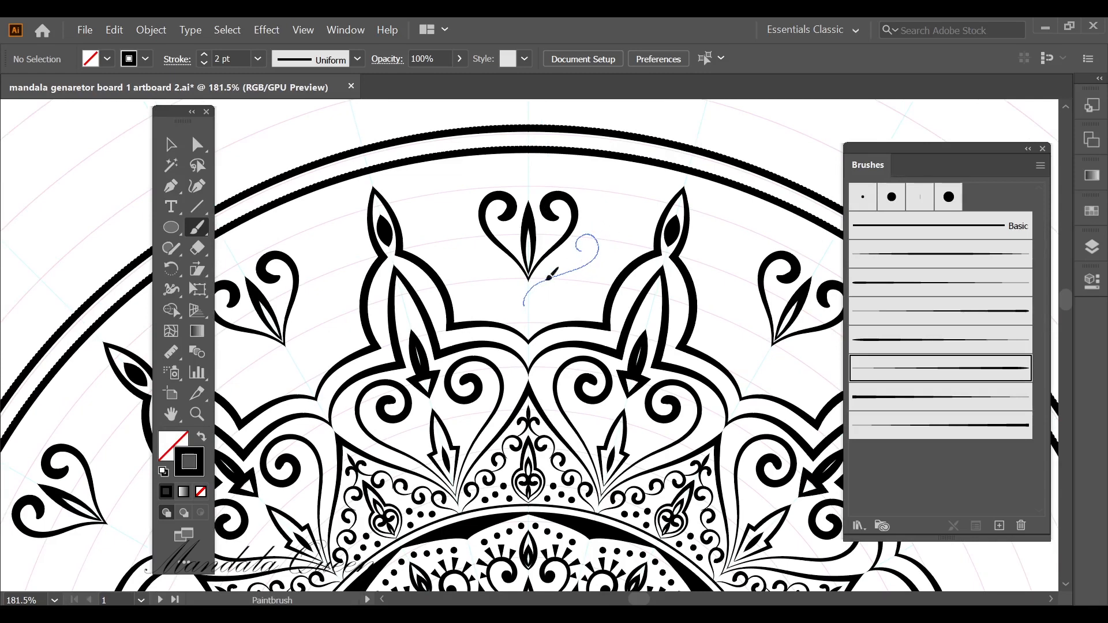
# Paint lower side curls and two pairs of curved strokes beneath the heart shape to complete the floral motif
pyautogui.moveTo(548, 278)
pyautogui.mouseDown()
pyautogui.moveTo(603, 279)
pyautogui.moveTo(536, 297)
pyautogui.mouseUp()
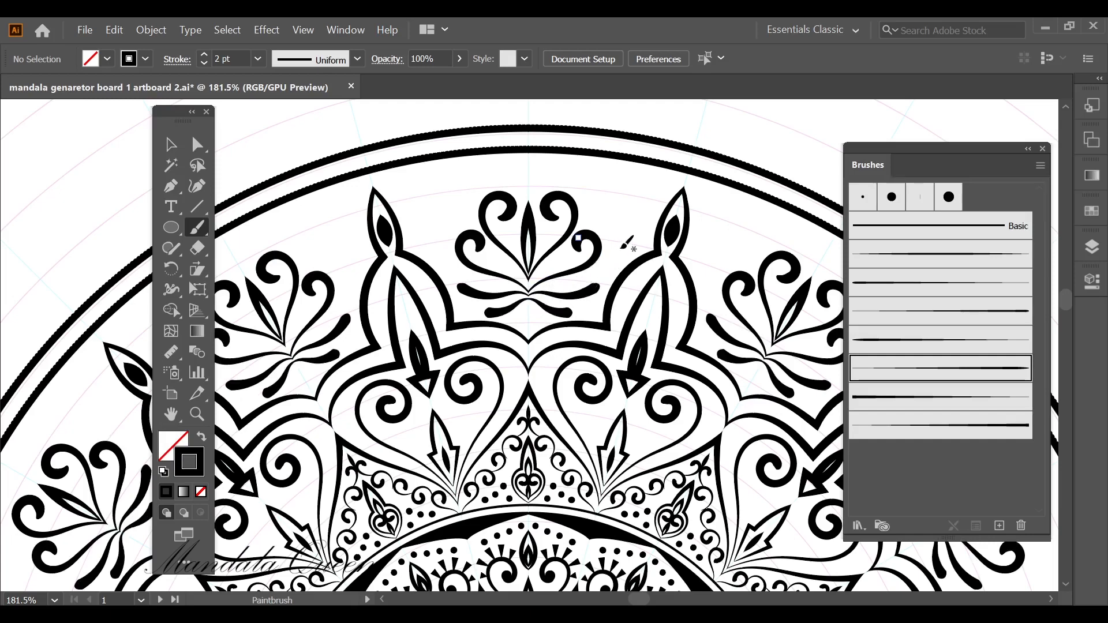
pyautogui.moveTo(624, 259); pyautogui.dragTo(506, 295)
pyautogui.moveTo(614, 301); pyautogui.dragTo(535, 274)
# Set the floral motif's strokes to 1 pt and scale the motif down within the space between the spikes
pyautogui.press('v')
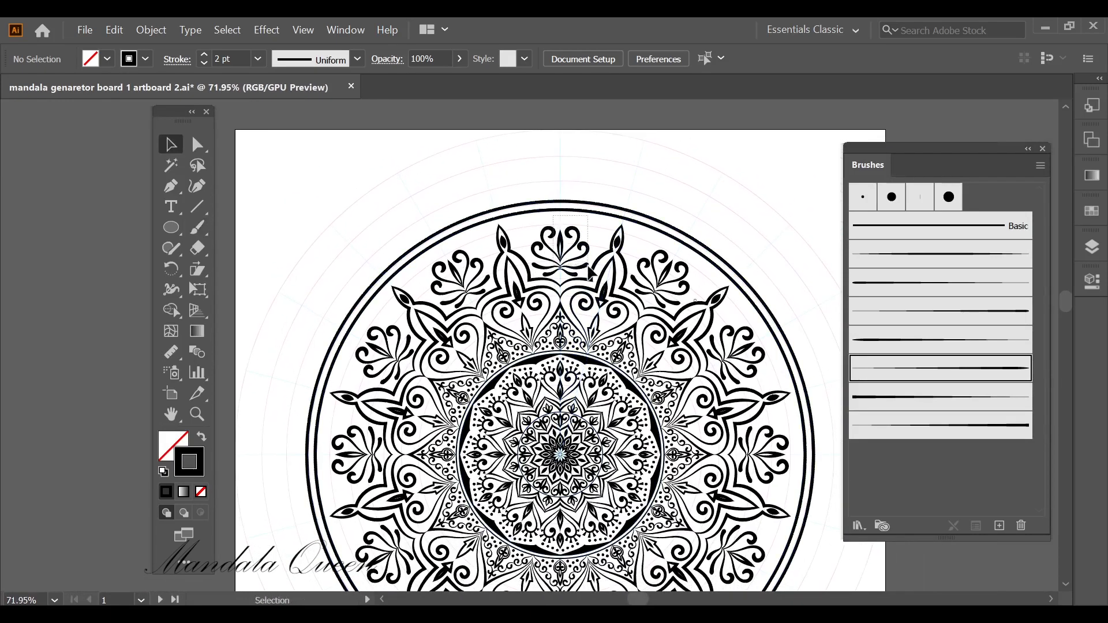
pyautogui.click(566, 249)
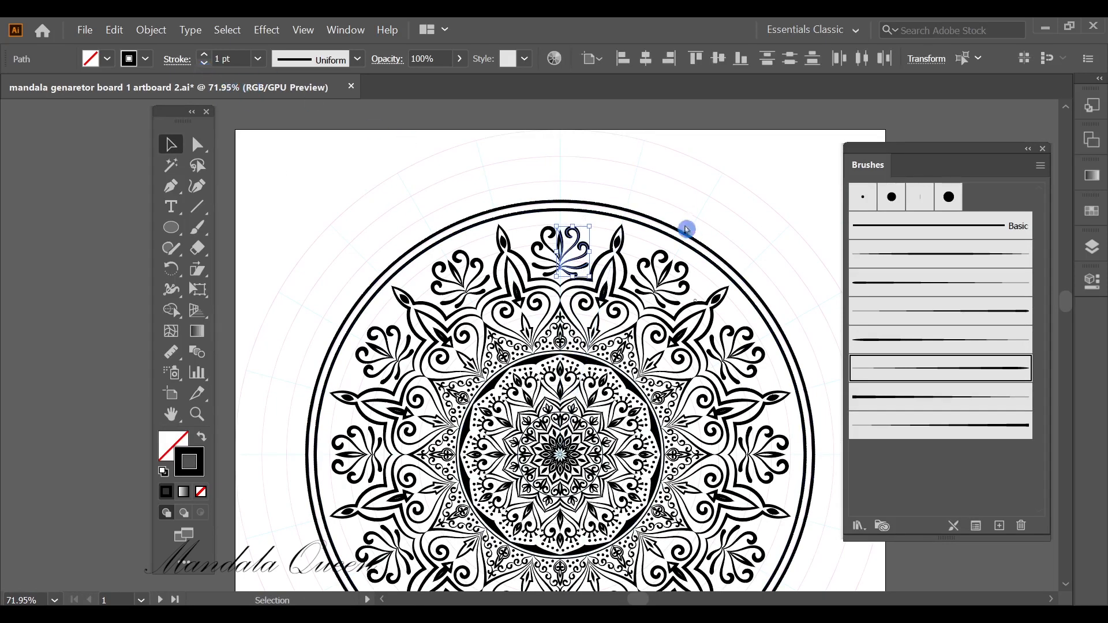
pyautogui.click(690, 220)
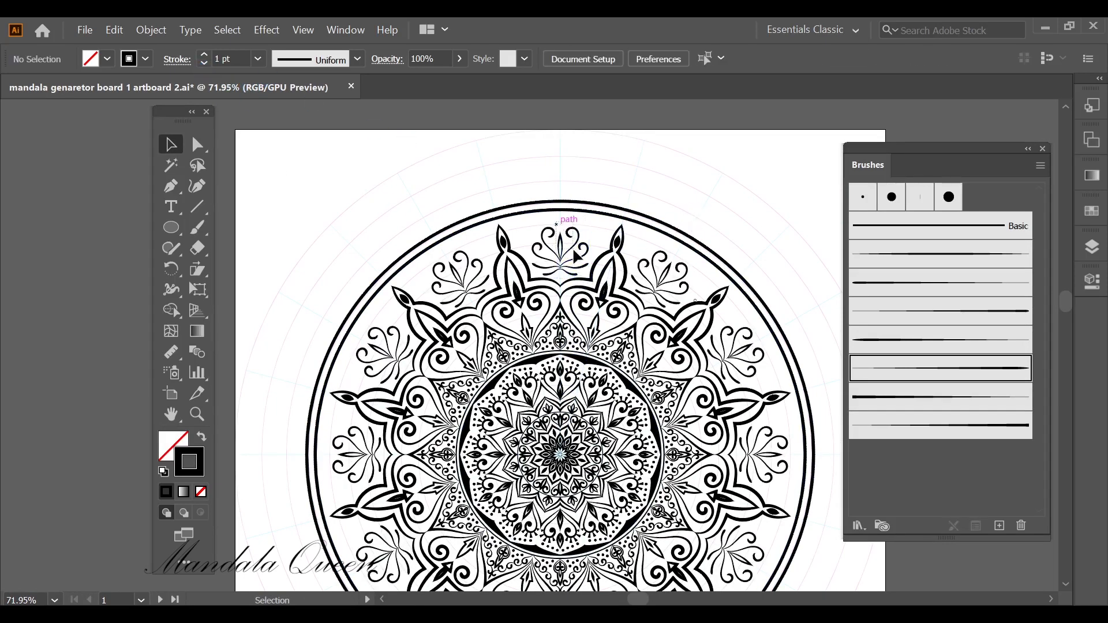
pyautogui.click(586, 280)
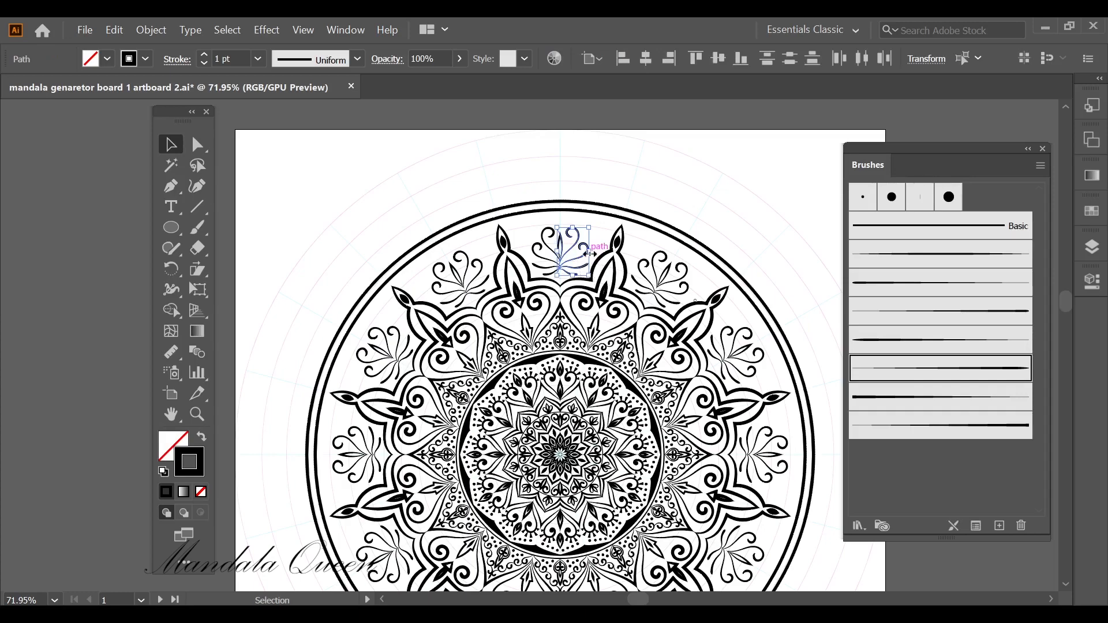
pyautogui.moveTo(590, 254)
pyautogui.mouseDown()
pyautogui.moveTo(581, 250)
pyautogui.moveTo(666, 231)
pyautogui.mouseUp()
pyautogui.click(579, 295)
# Paint dots on the curl ends of the floral motif with the smallest round brush at 2 pt
pyautogui.click(863, 197)
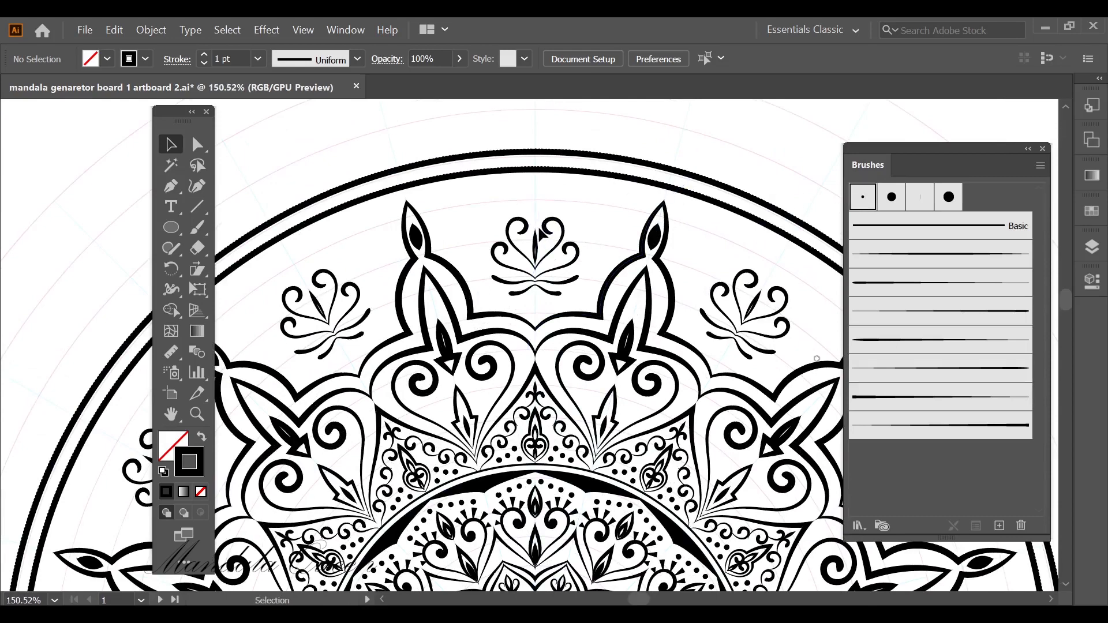
pyautogui.press('b')
pyautogui.moveTo(549, 247); pyautogui.dragTo(603, 206)
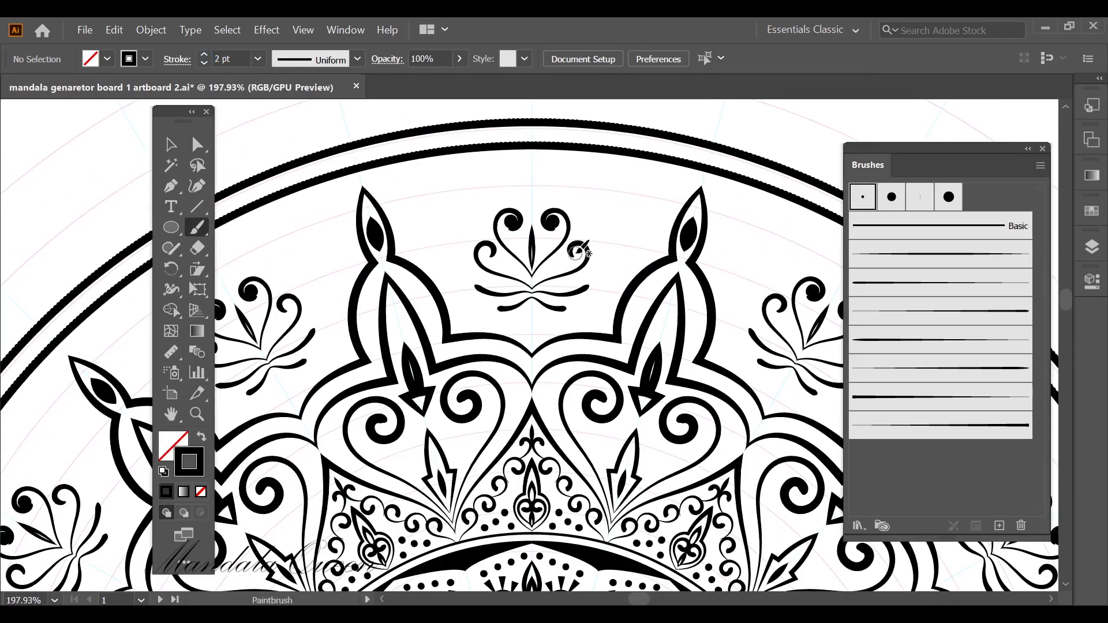
pyautogui.moveTo(599, 247); pyautogui.dragTo(508, 272)
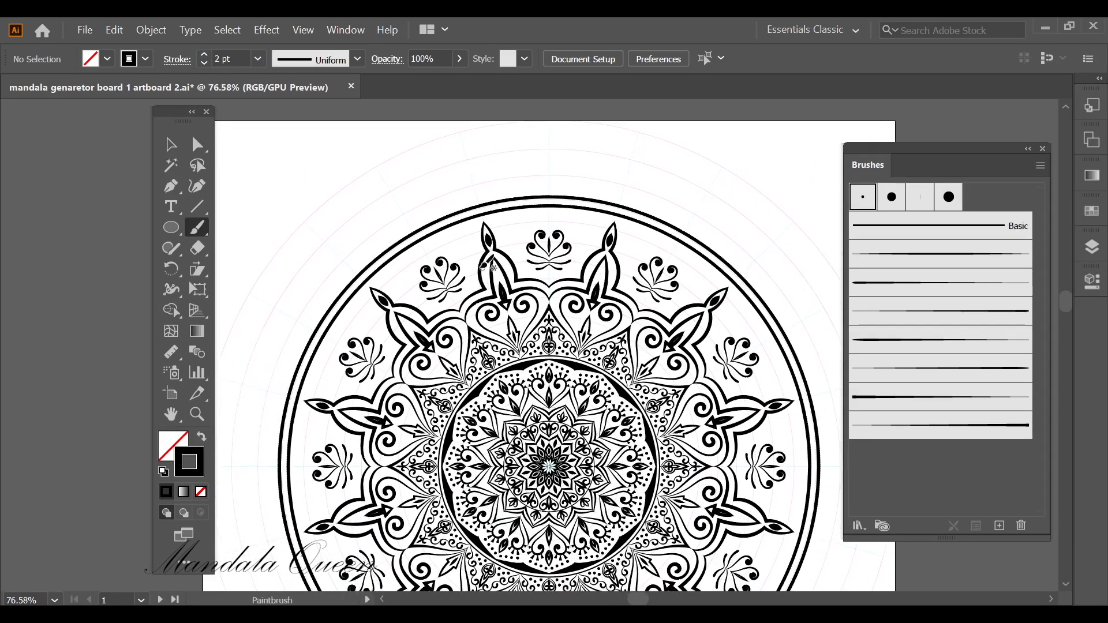
# Start a Pen path on the vertical axis at the top of the outer circle
pyautogui.moveTo(172, 193); pyautogui.dragTo(283, 190)
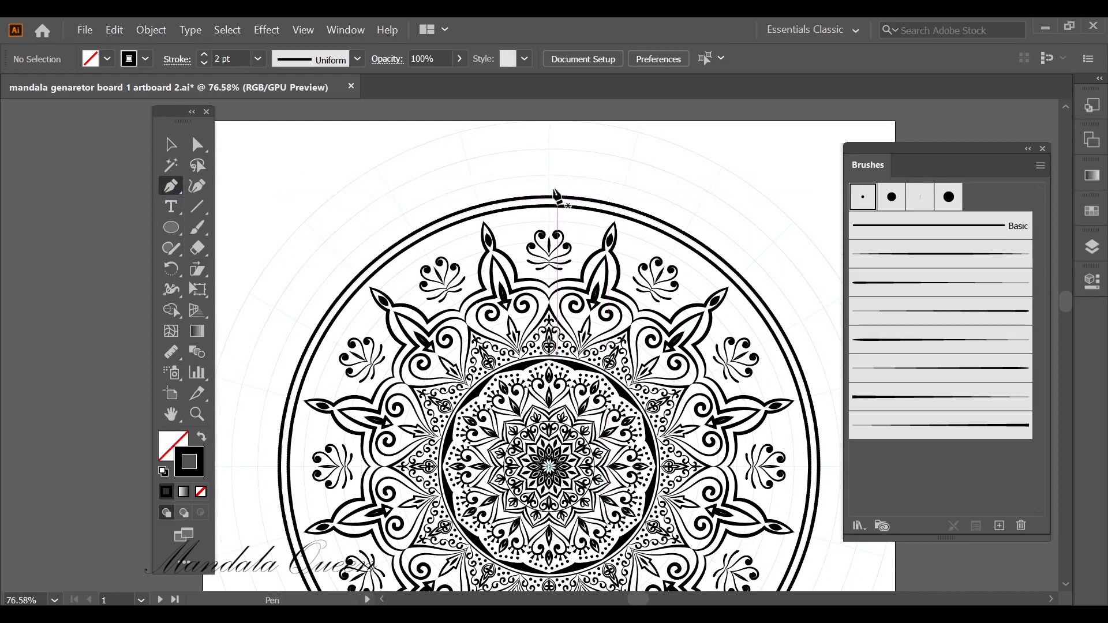
pyautogui.moveTo(549, 191); pyautogui.dragTo(577, 191)
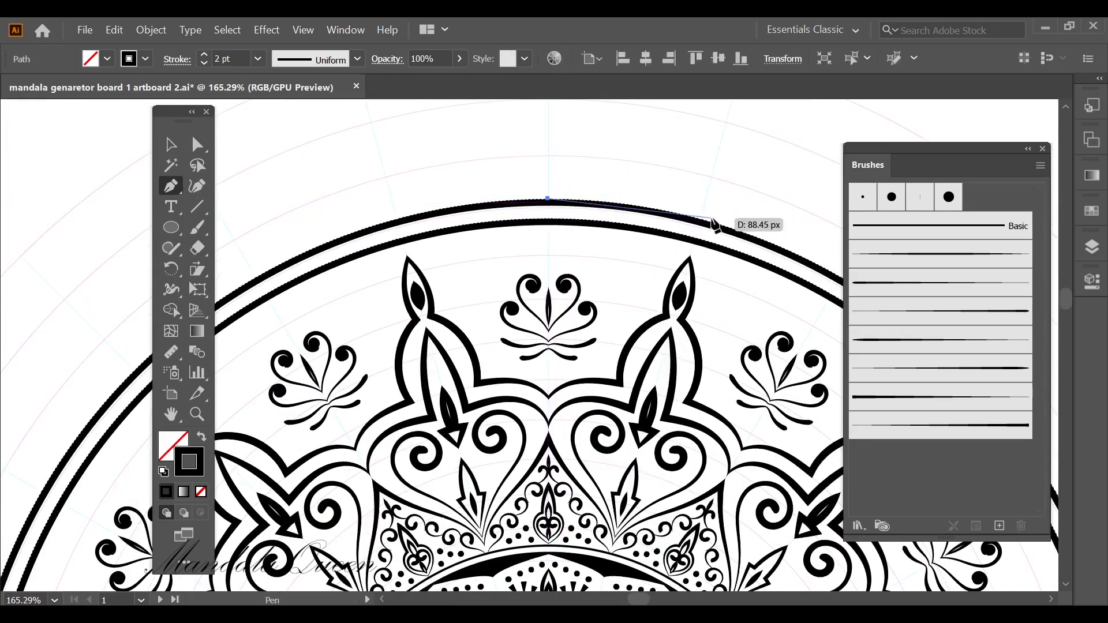
pyautogui.moveTo(713, 219); pyautogui.dragTo(612, 224)
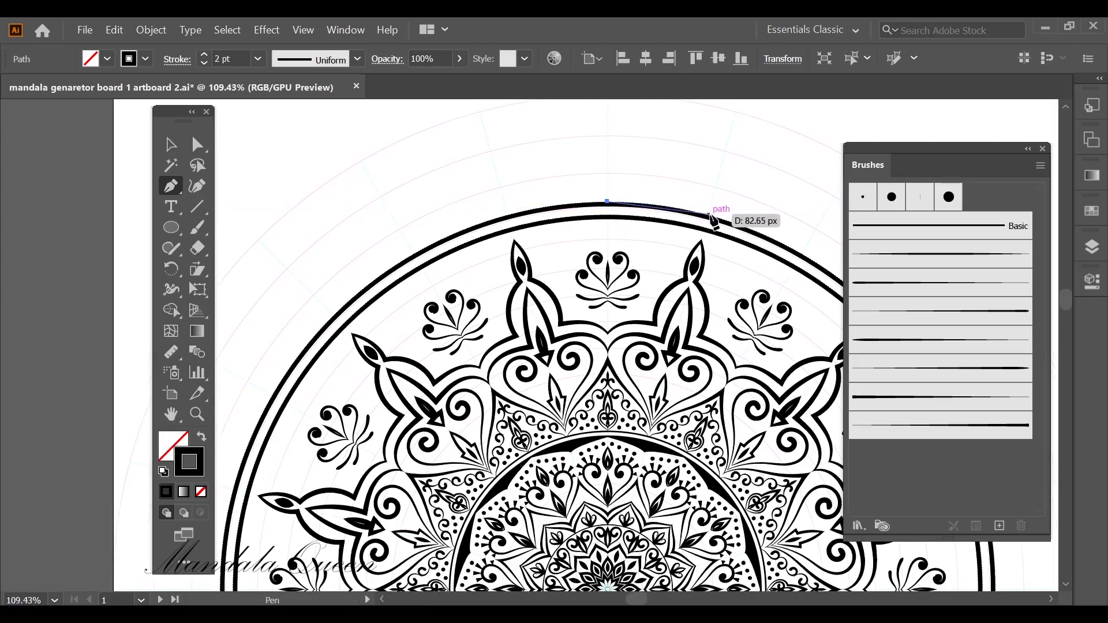
pyautogui.moveTo(710, 214); pyautogui.dragTo(751, 278)
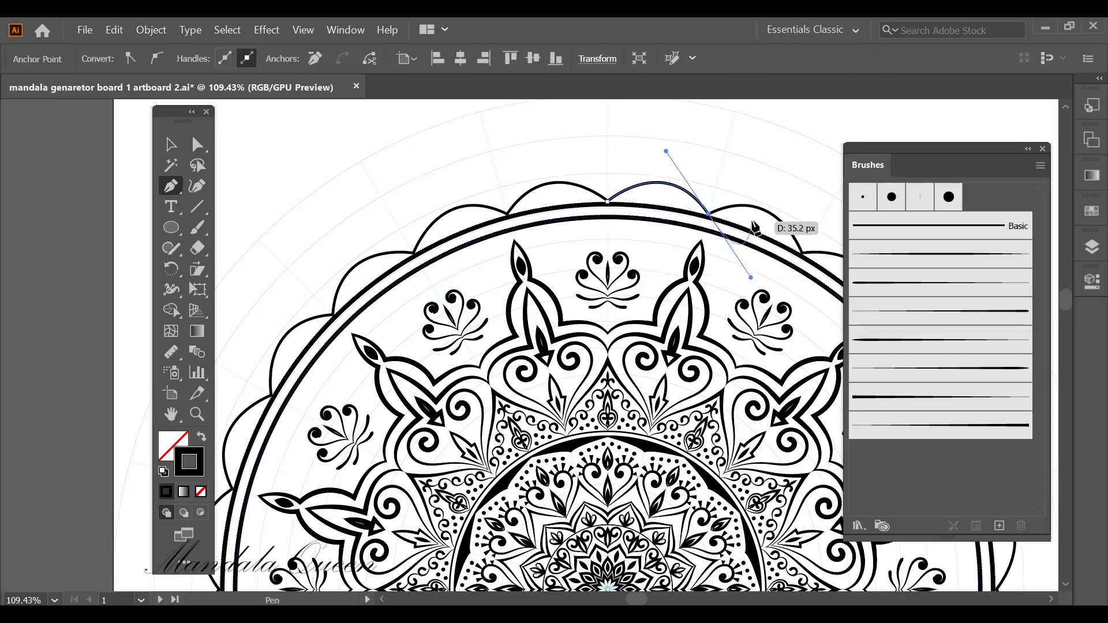
pyautogui.scroll(-2, 735, 247)
pyautogui.press('ctrl')
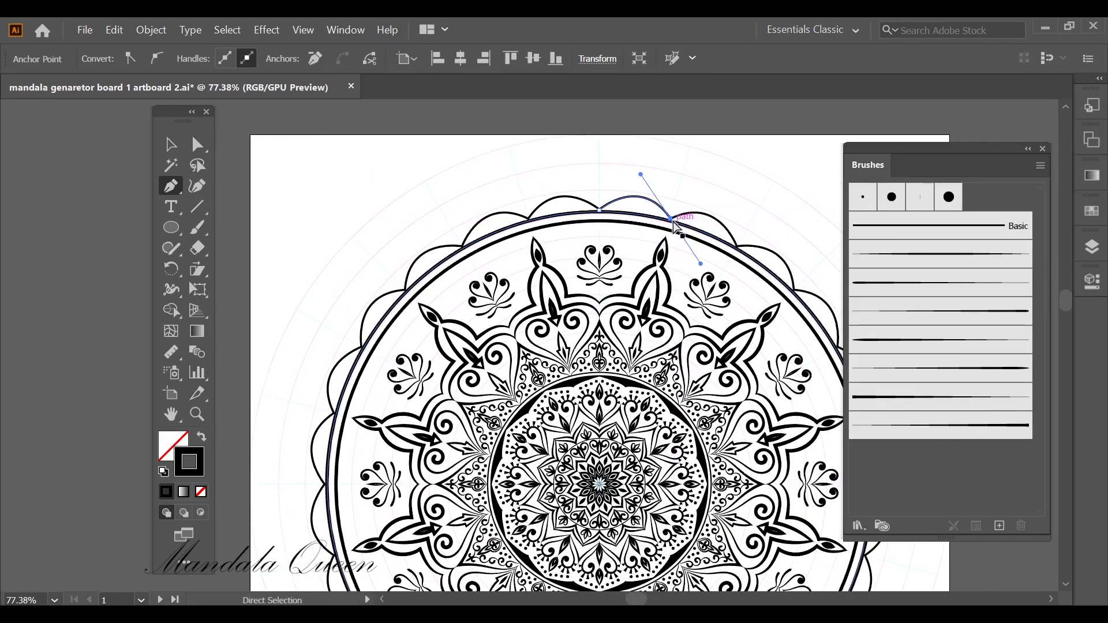
pyautogui.hotkey('ctrl', 'z')
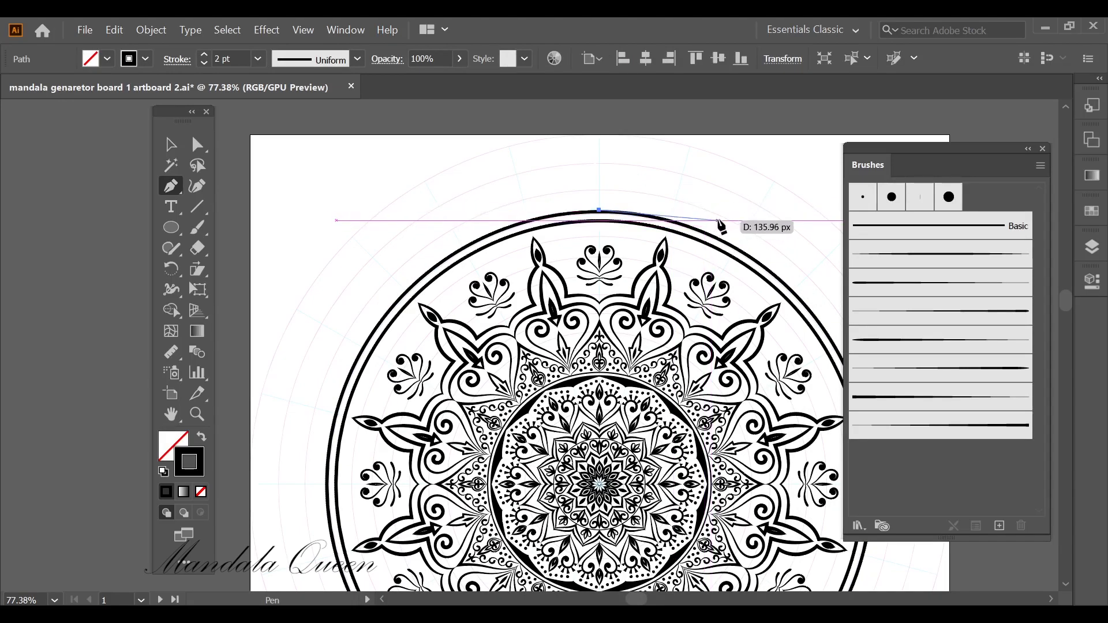
# Draw a wide scallop arc outward along the outer circle, spanning two guide segments, and select the finished arc
pyautogui.moveTo(738, 247); pyautogui.dragTo(787, 335)
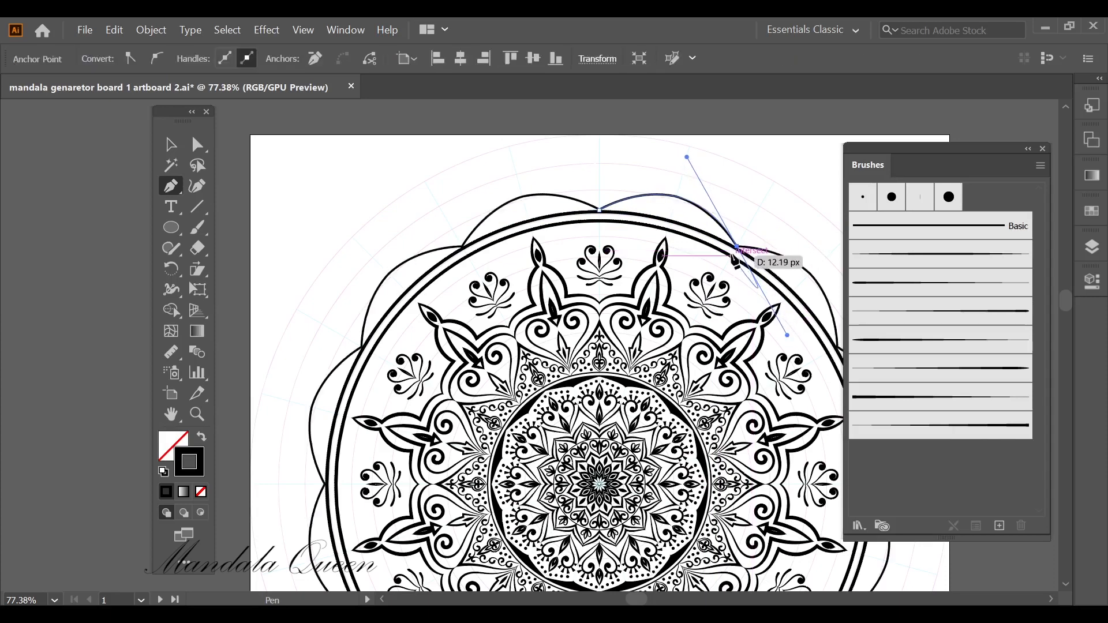
pyautogui.click(170, 145)
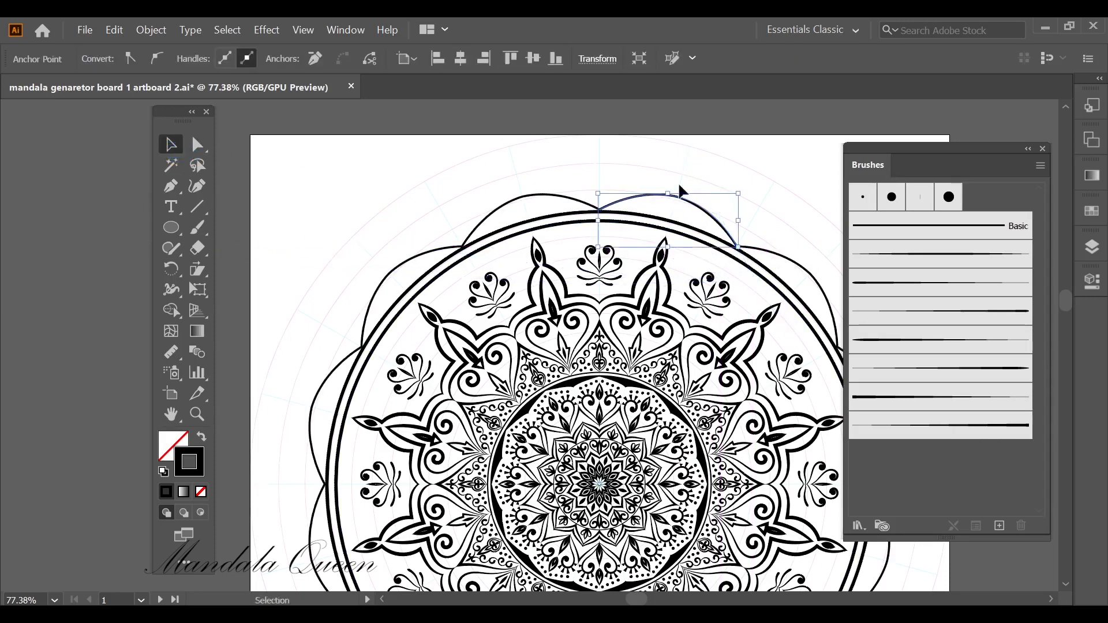
# Turn the selected scallop arc into a dotted line using a dashed stroke with 0 pt dash, 4 pt gap and 4 pt weight
pyautogui.hotkey('ctrl', 'space')
pyautogui.moveTo(714, 205); pyautogui.dragTo(765, 175)
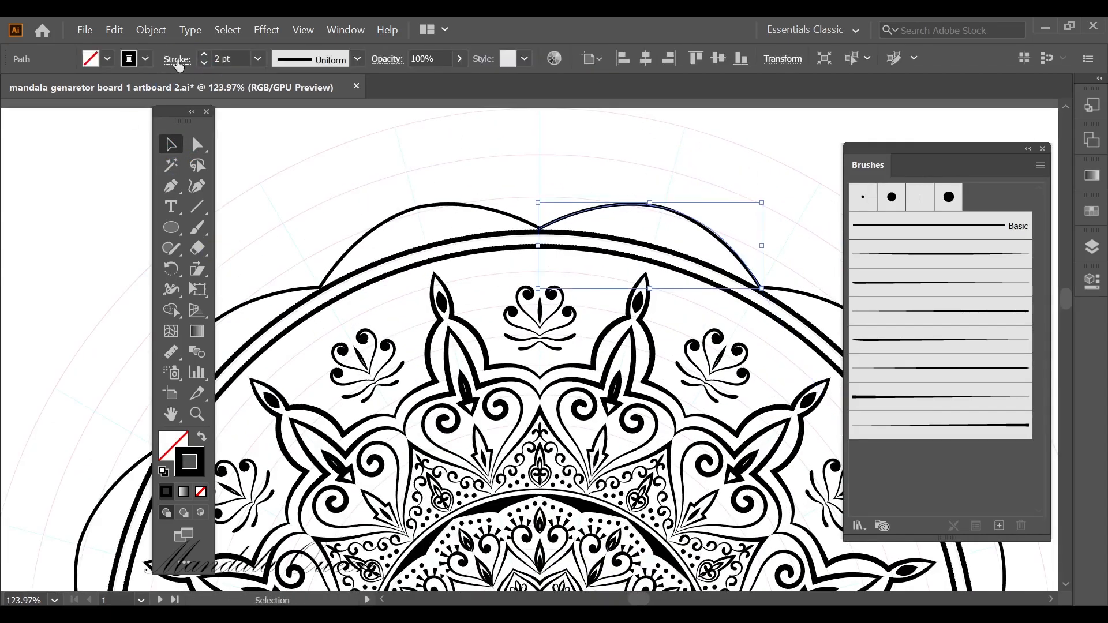
pyautogui.click(177, 59)
pyautogui.click(90, 132)
pyautogui.click(18, 184)
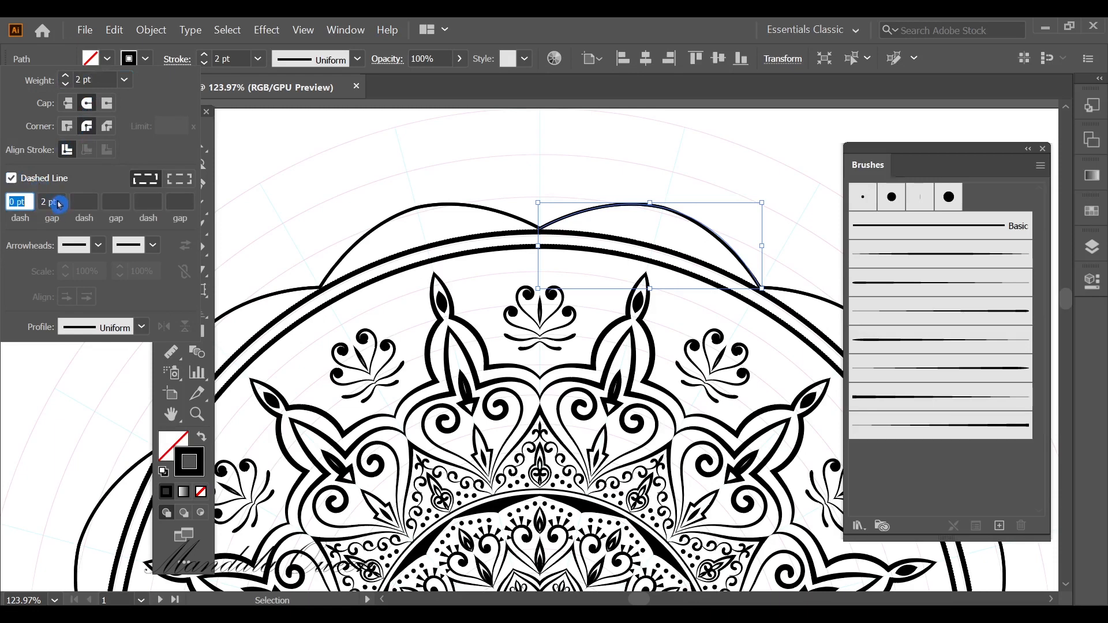
pyautogui.click(58, 202)
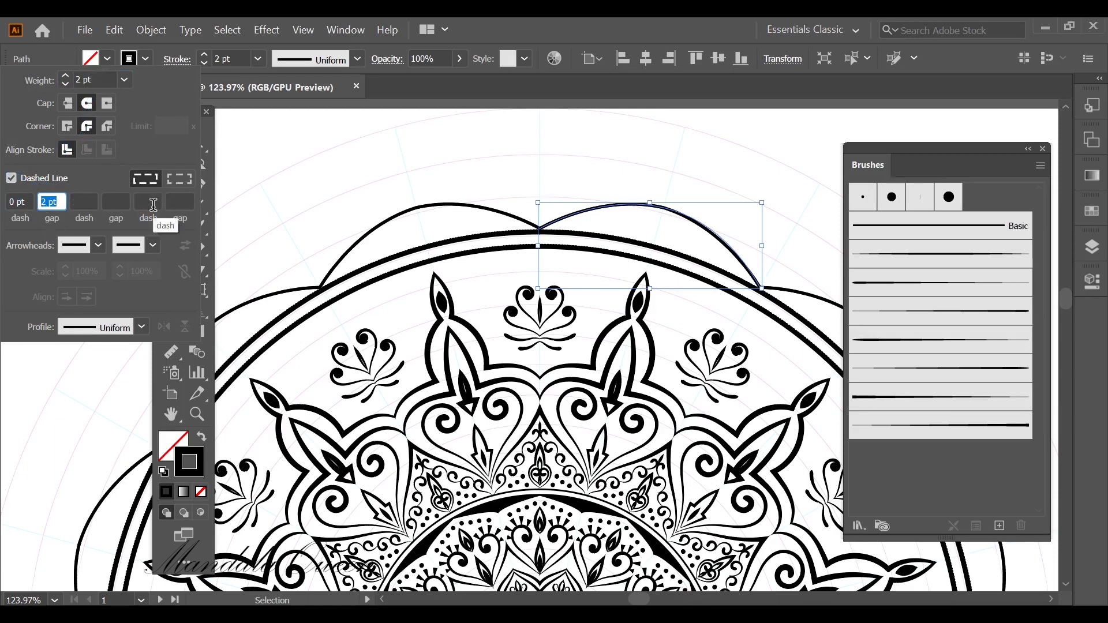
pyautogui.press('Up')
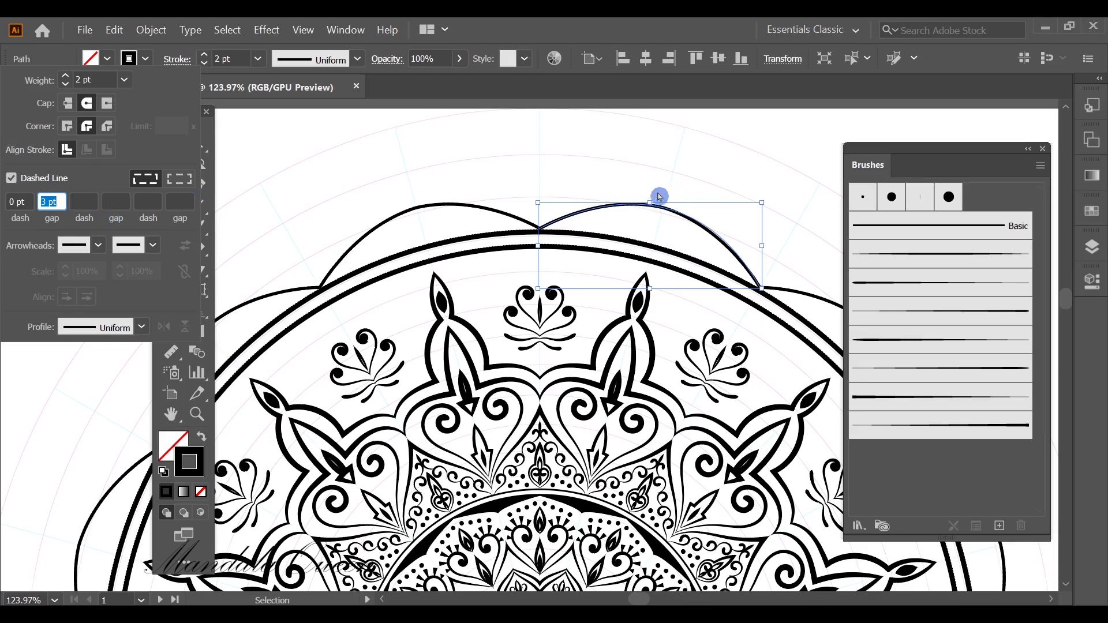
pyautogui.press('BackSpace')
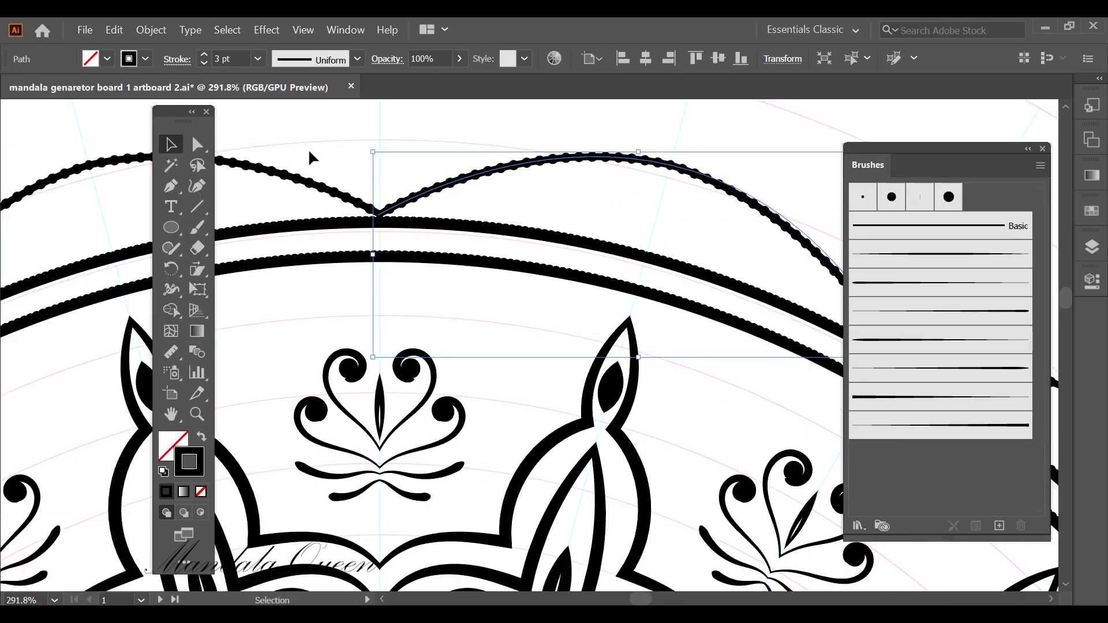
pyautogui.click(186, 66)
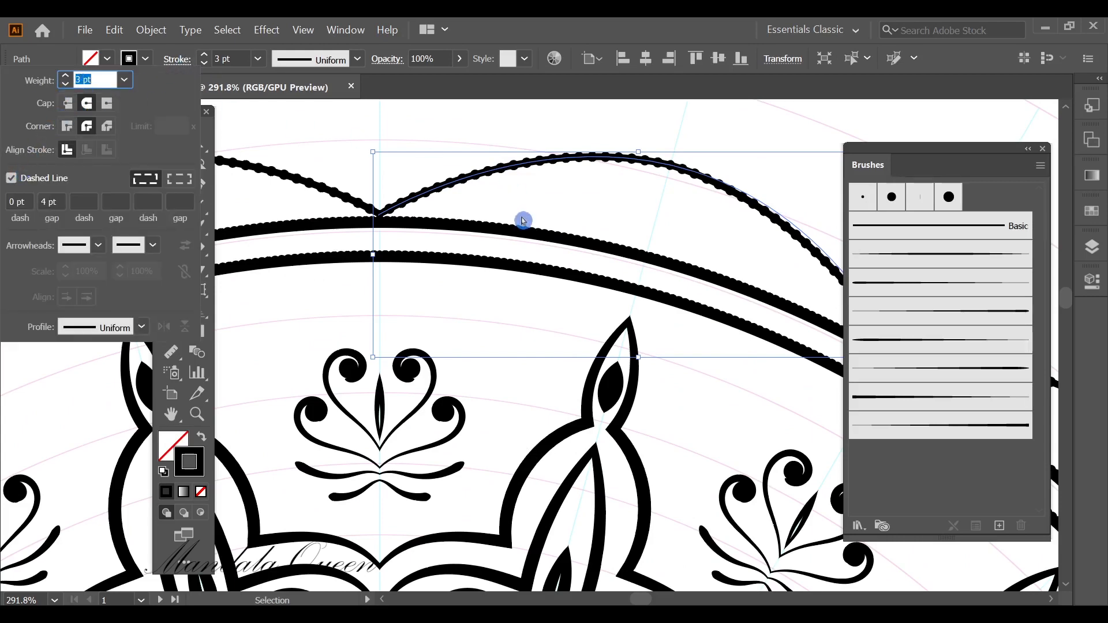
pyautogui.press('Up')
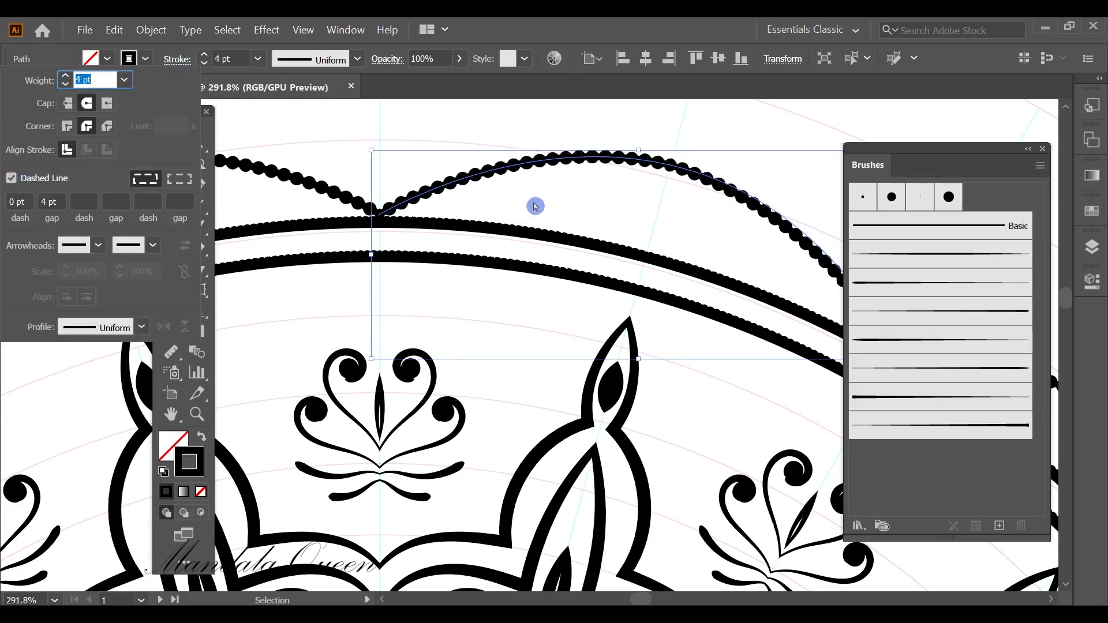
# Turn off the dashed line and paint a 1 pt chain of linked curls inside the scallop arc with the third tapered brush
pyautogui.click(183, 222)
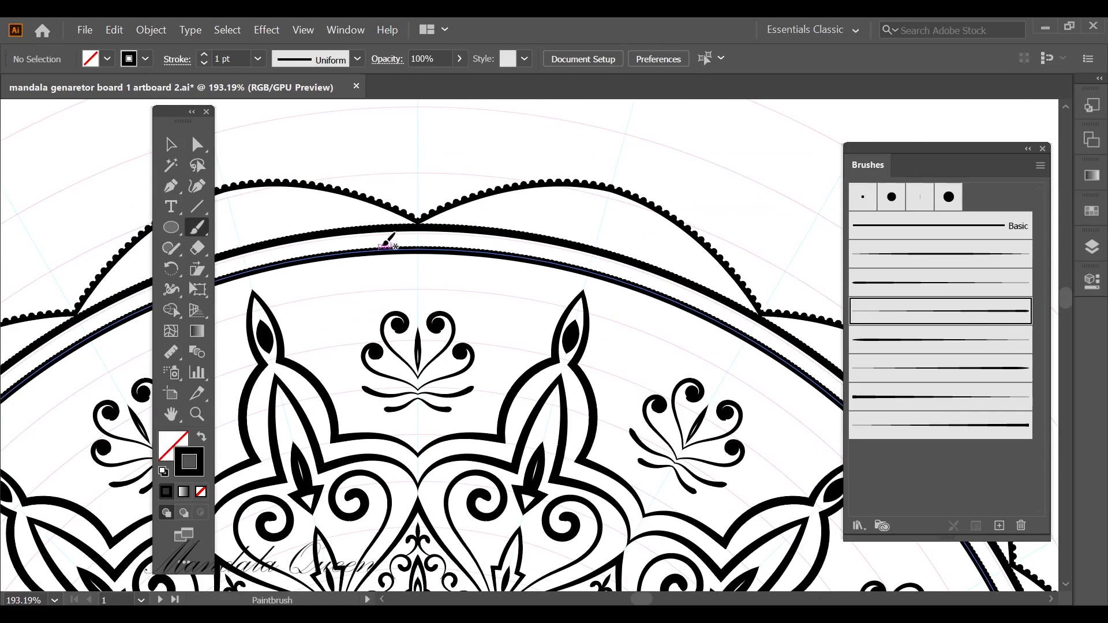
pyautogui.scroll(5, 384, 241)
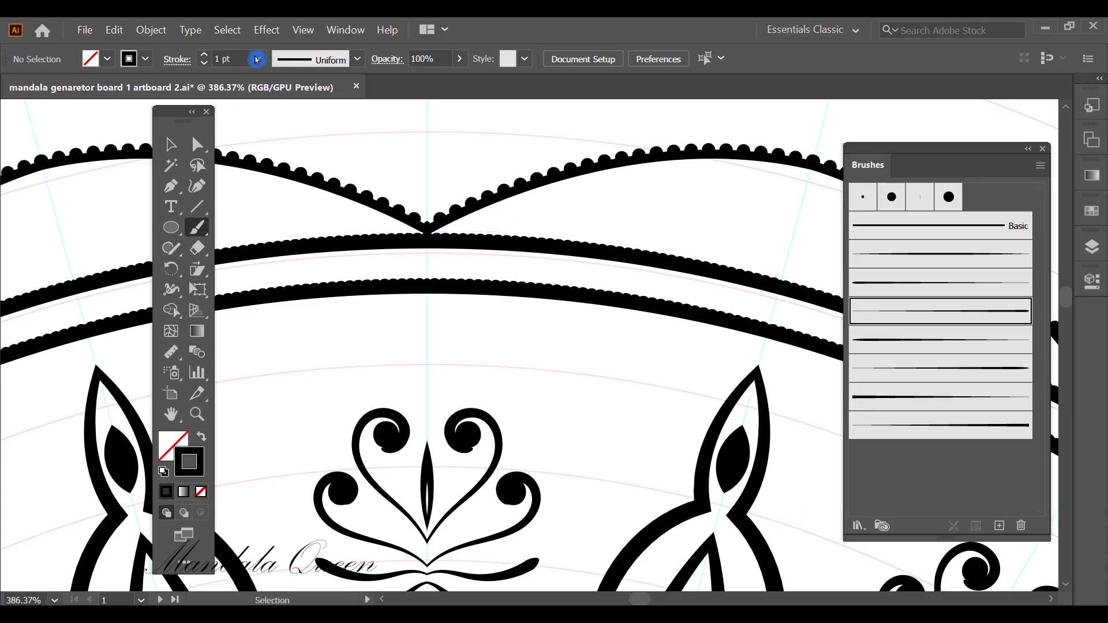
pyautogui.click(177, 58)
pyautogui.click(12, 178)
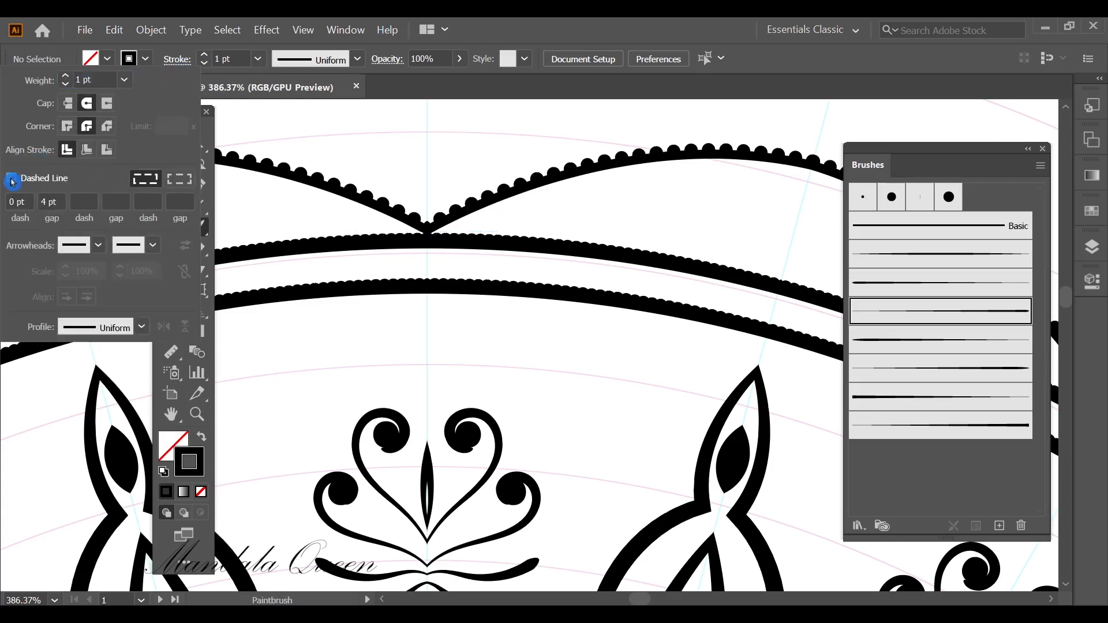
pyautogui.click(440, 224)
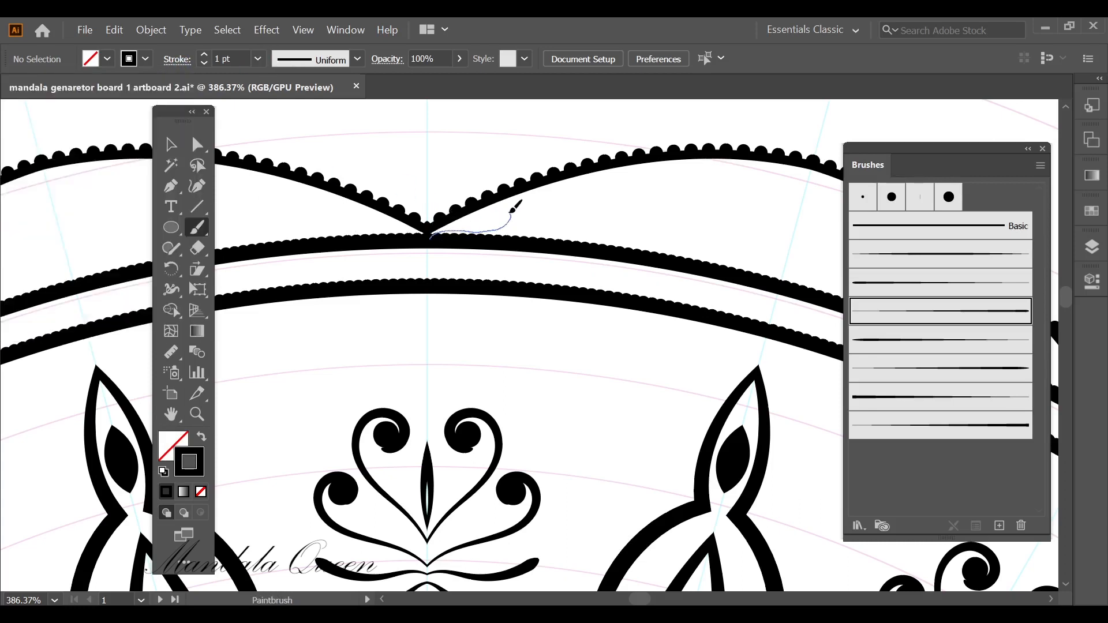
pyautogui.moveTo(503, 215); pyautogui.dragTo(510, 212)
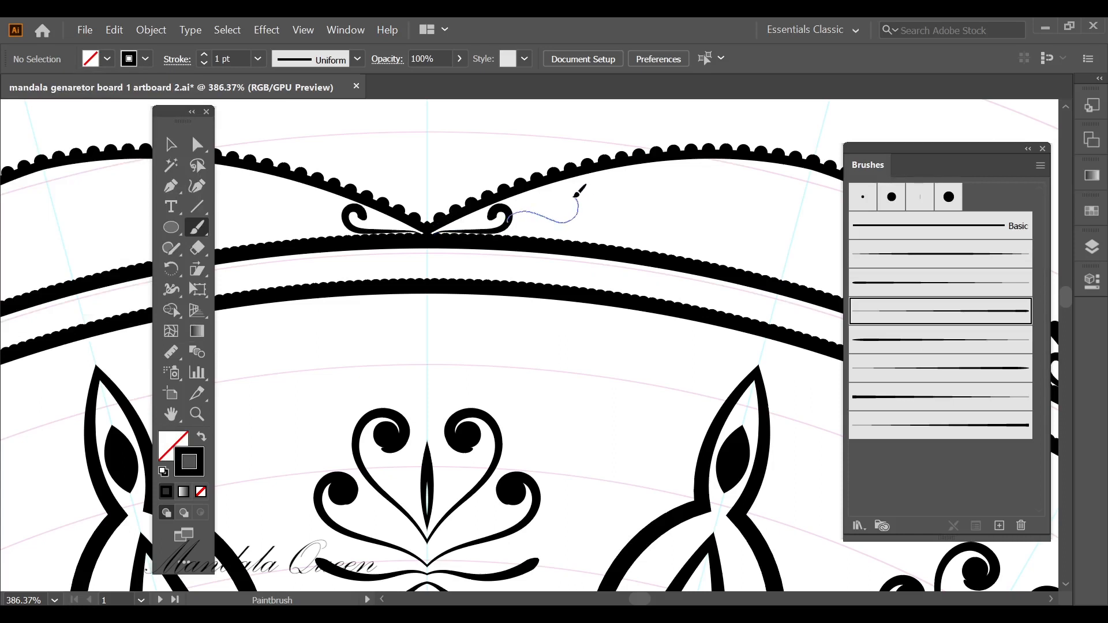
pyautogui.moveTo(576, 202); pyautogui.dragTo(582, 202)
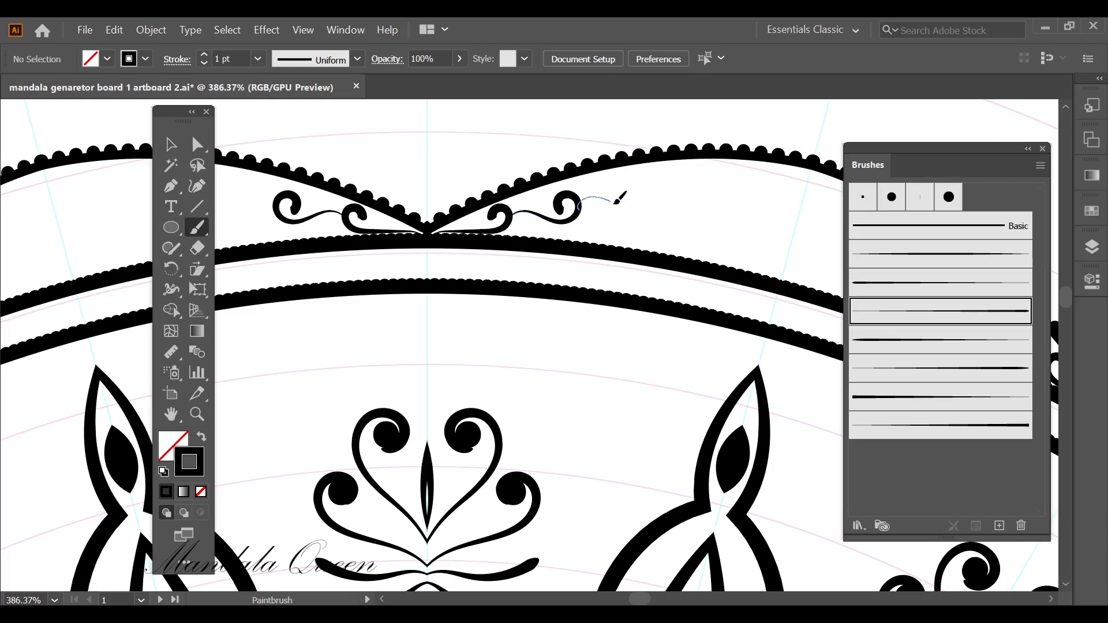
pyautogui.moveTo(649, 185); pyautogui.dragTo(654, 189)
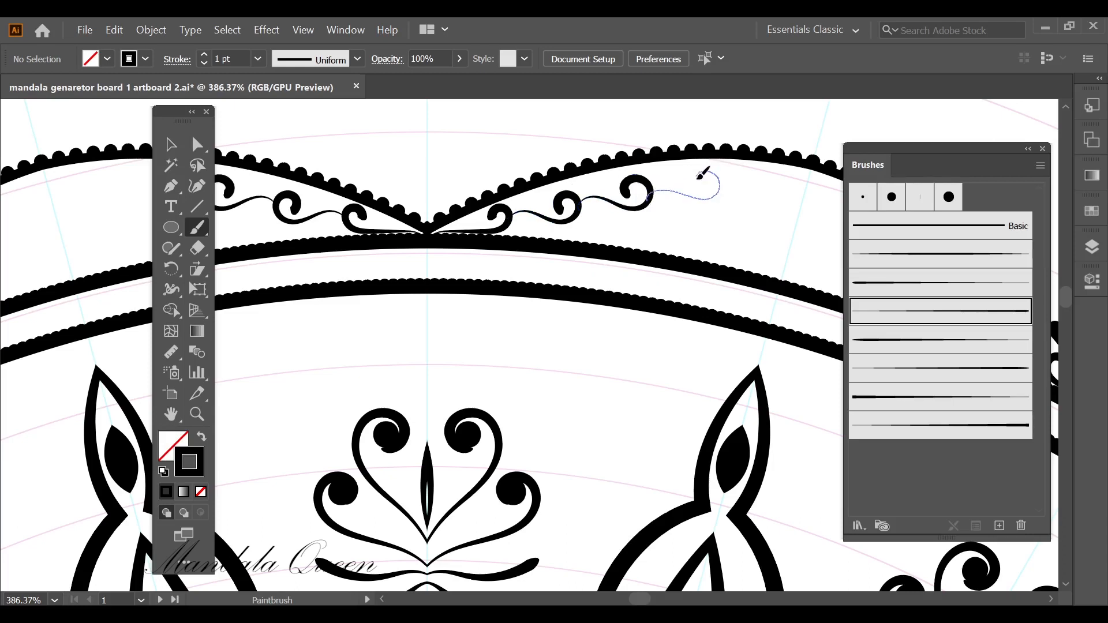
pyautogui.moveTo(725, 195); pyautogui.dragTo(722, 194)
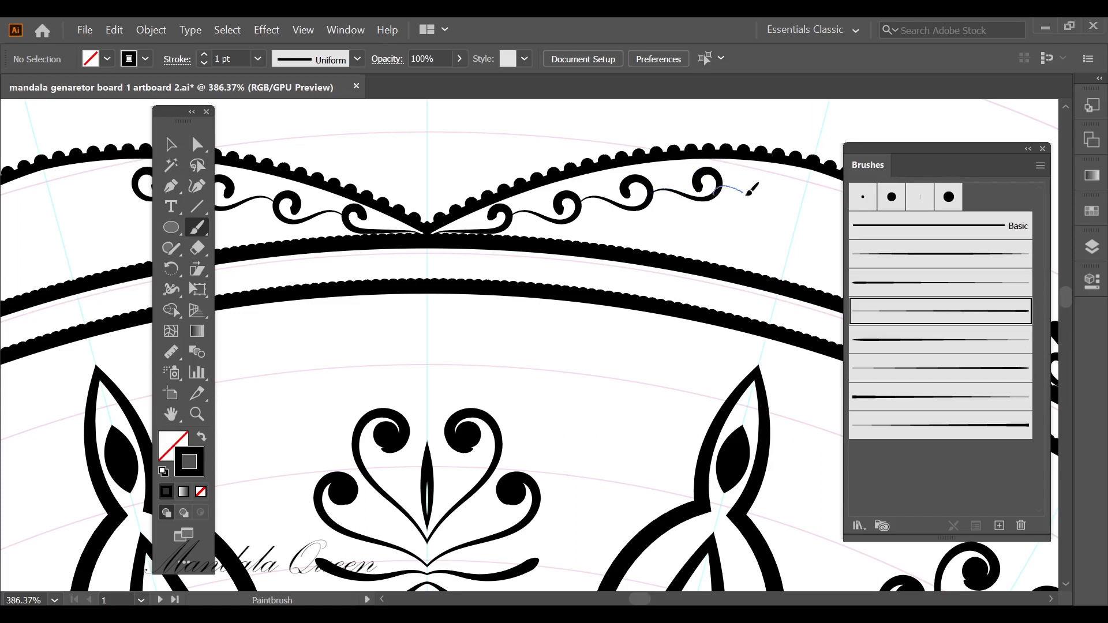
pyautogui.moveTo(782, 184); pyautogui.dragTo(811, 170)
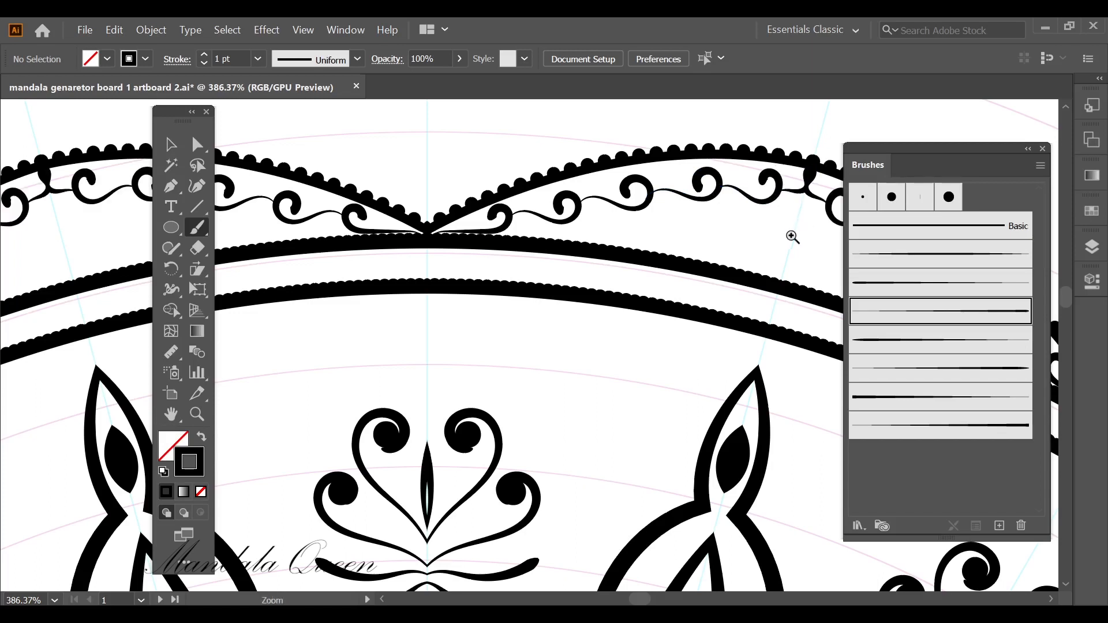
# Paint small leaf strokes around each curl of the chain with the first tapered brush at 1 pt
pyautogui.moveTo(792, 236); pyautogui.dragTo(714, 241)
pyautogui.moveTo(714, 218)
pyautogui.mouseDown()
pyautogui.moveTo(682, 206)
pyautogui.moveTo(705, 211)
pyautogui.mouseUp()
pyautogui.click(874, 254)
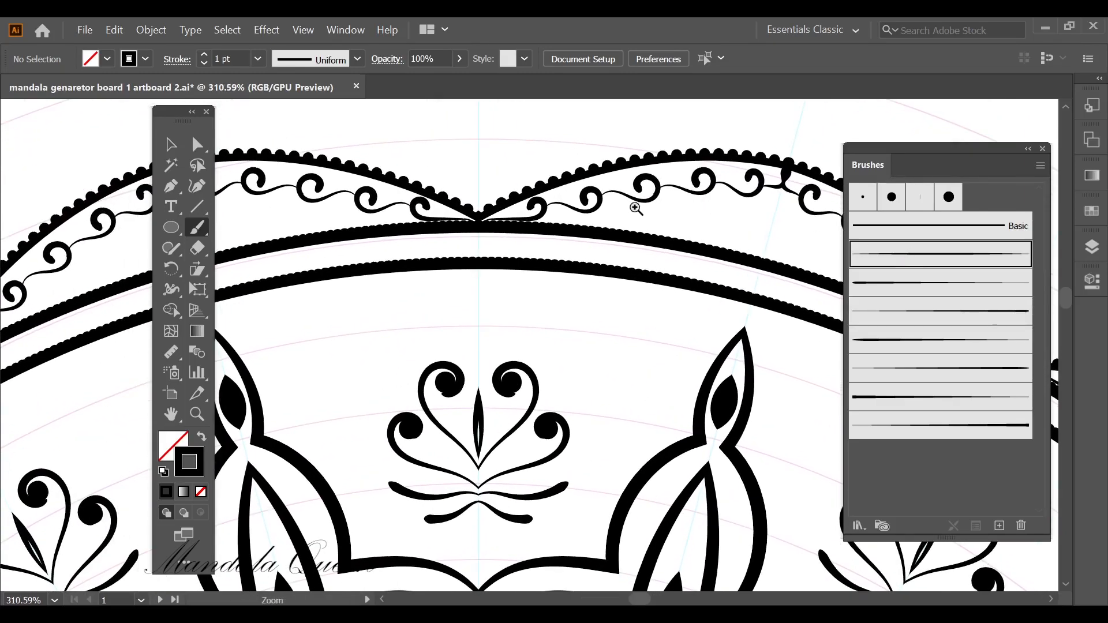
pyautogui.scroll(1, 640, 211)
pyautogui.moveTo(580, 212)
pyautogui.mouseDown()
pyautogui.moveTo(601, 200)
pyautogui.moveTo(597, 178)
pyautogui.moveTo(577, 177)
pyautogui.mouseUp()
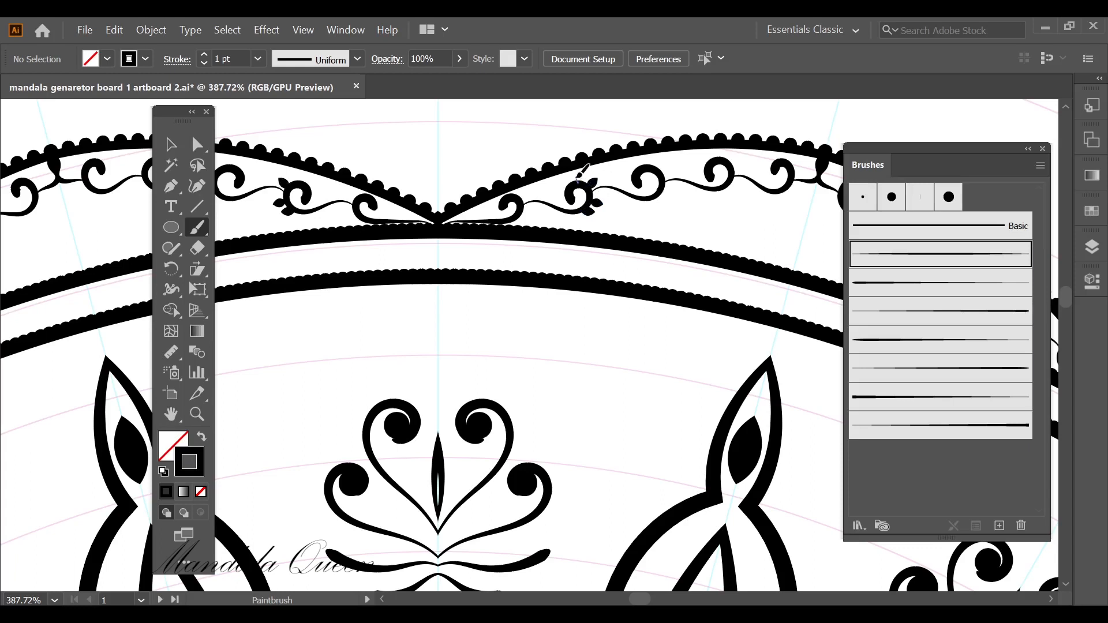
pyautogui.hotkey('ctrl', 'z')
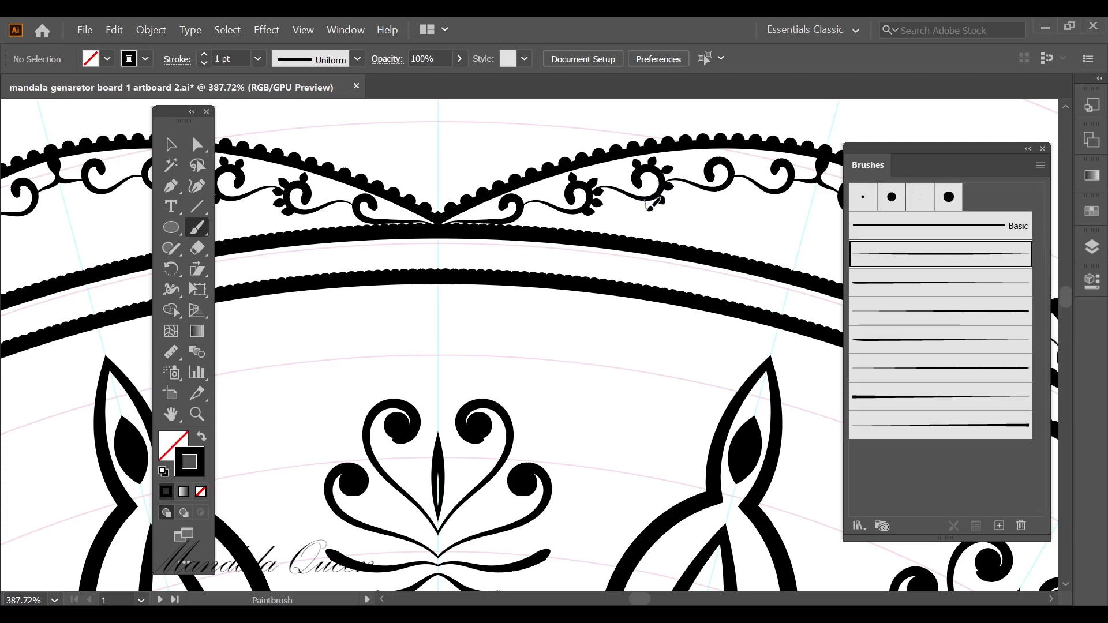
pyautogui.moveTo(709, 166); pyautogui.dragTo(703, 156)
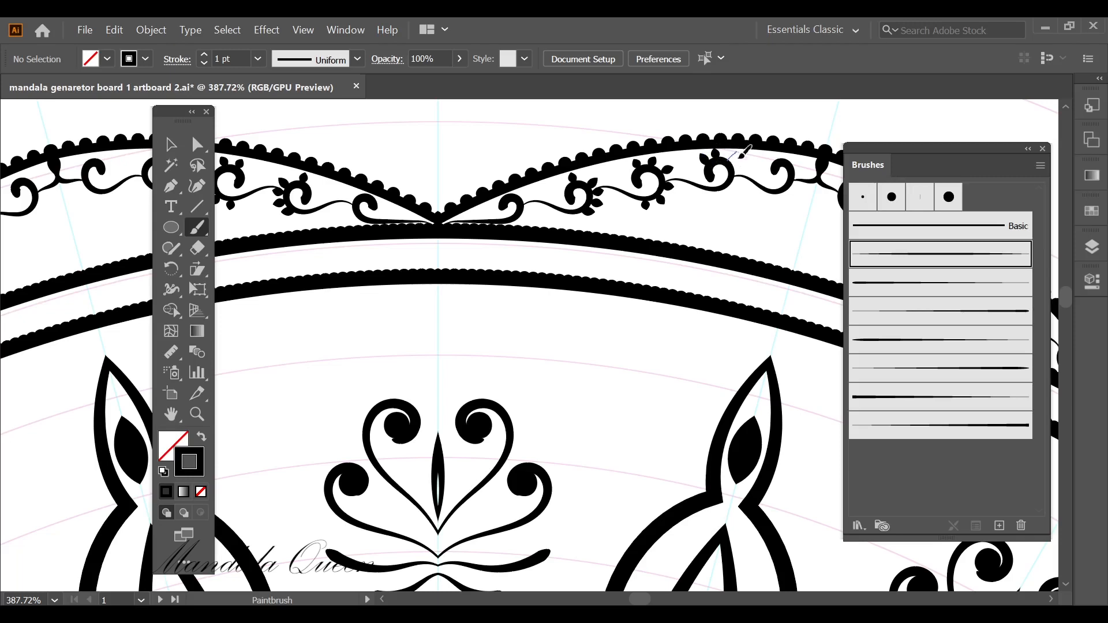
pyautogui.moveTo(745, 151); pyautogui.dragTo(738, 169)
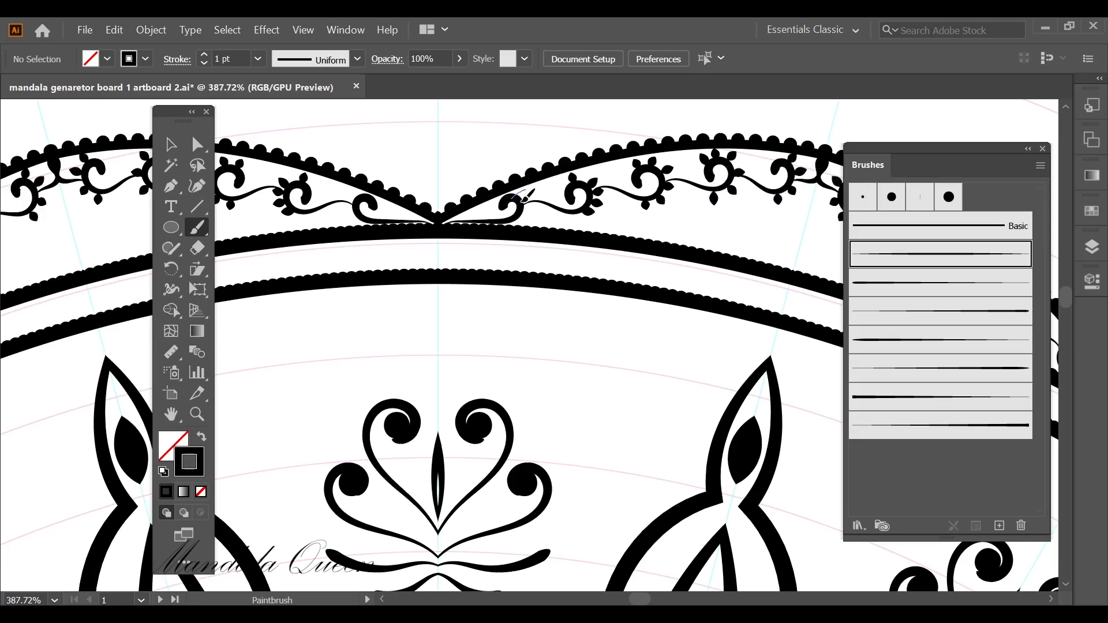
pyautogui.moveTo(523, 202); pyautogui.dragTo(537, 199)
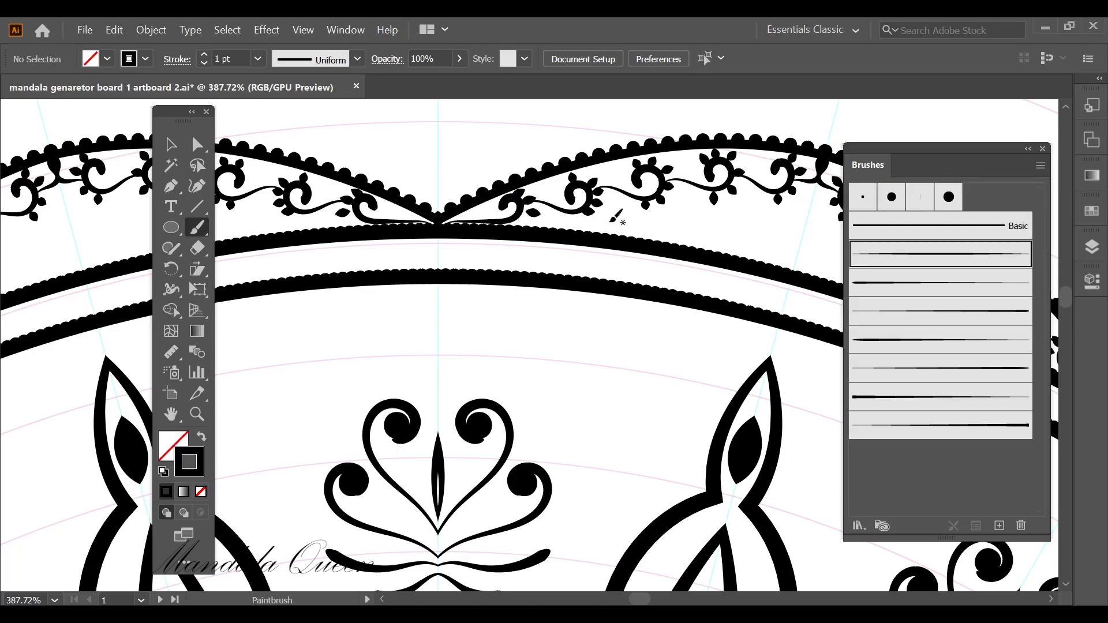
# Draw a Pen shape under the inner border circle, from the vertical axis through a downward cusp to the circle and back along it
pyautogui.scroll(-3, 719, 220)
pyautogui.scroll(-3, 653, 227)
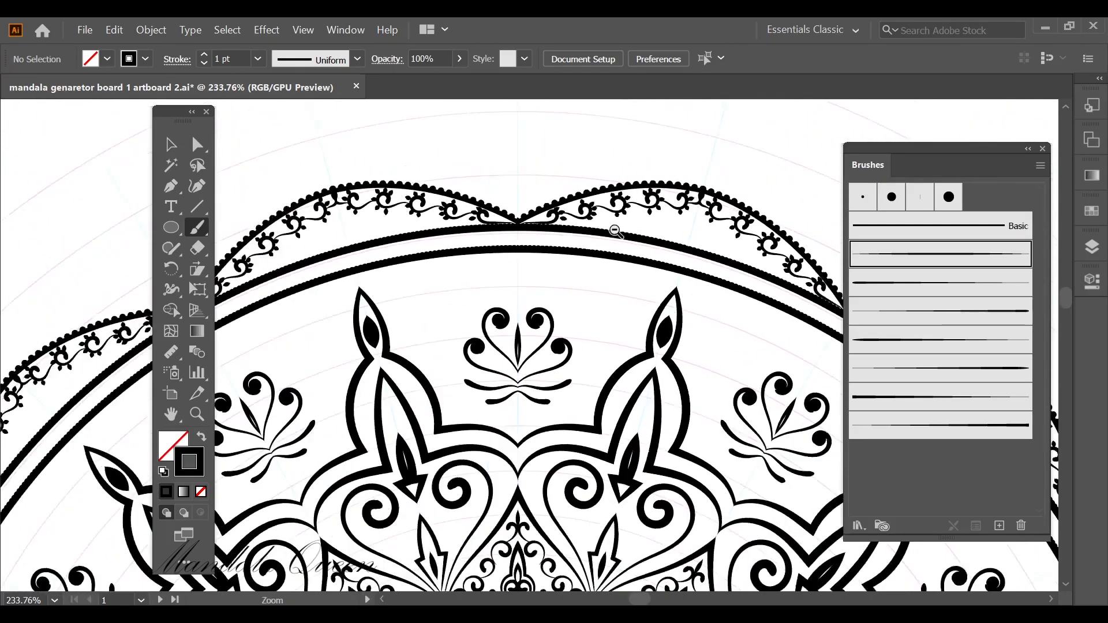
pyautogui.scroll(1, 603, 239)
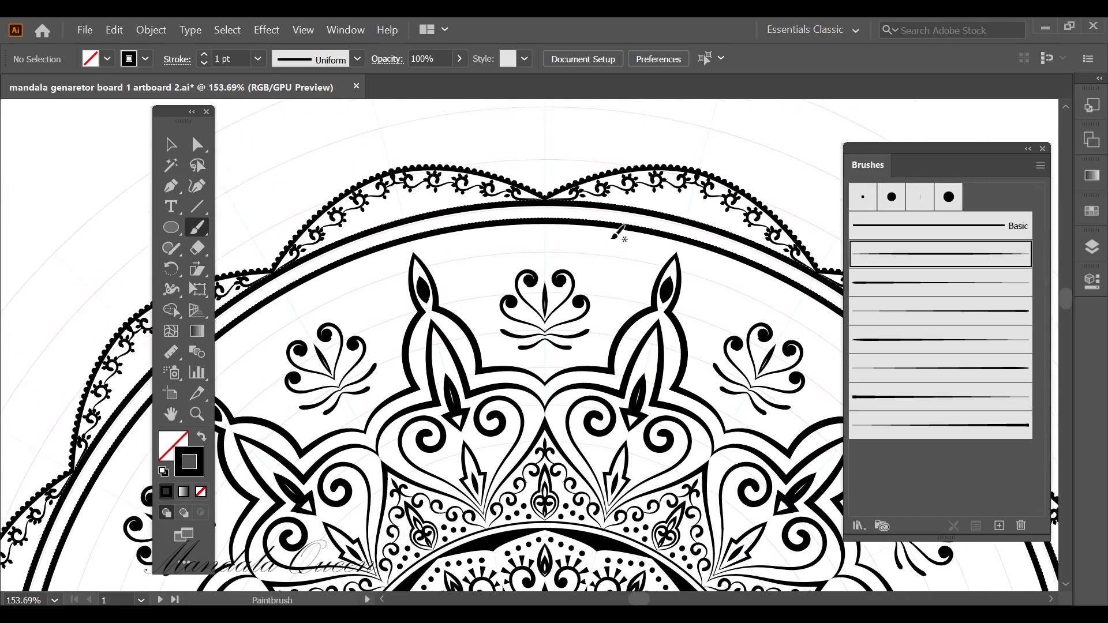
pyautogui.click(171, 186)
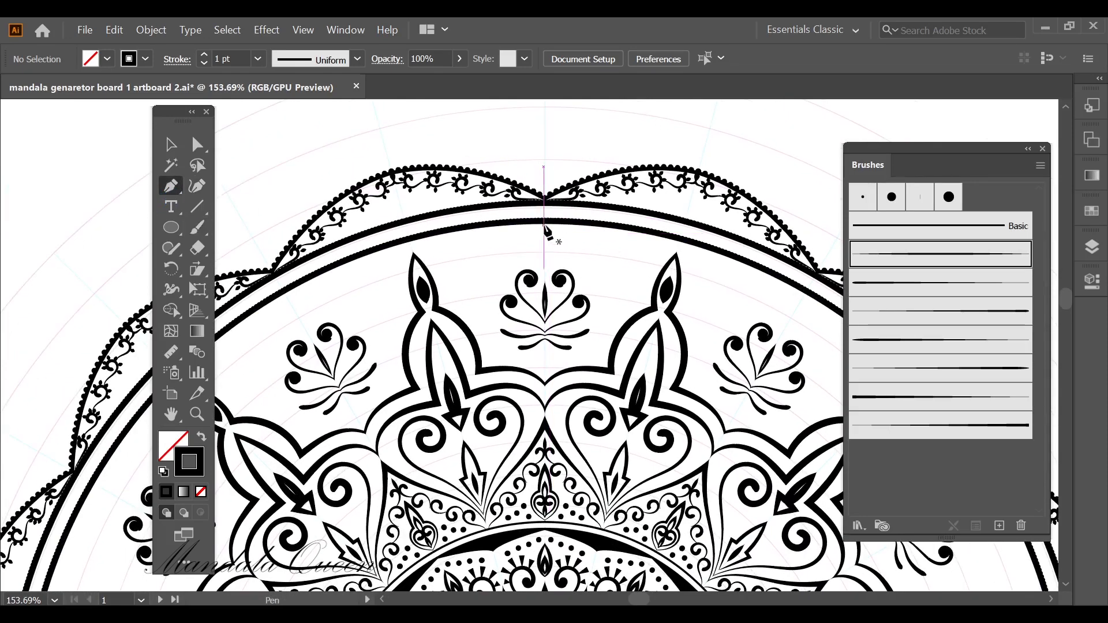
pyautogui.scroll(4, 543, 231)
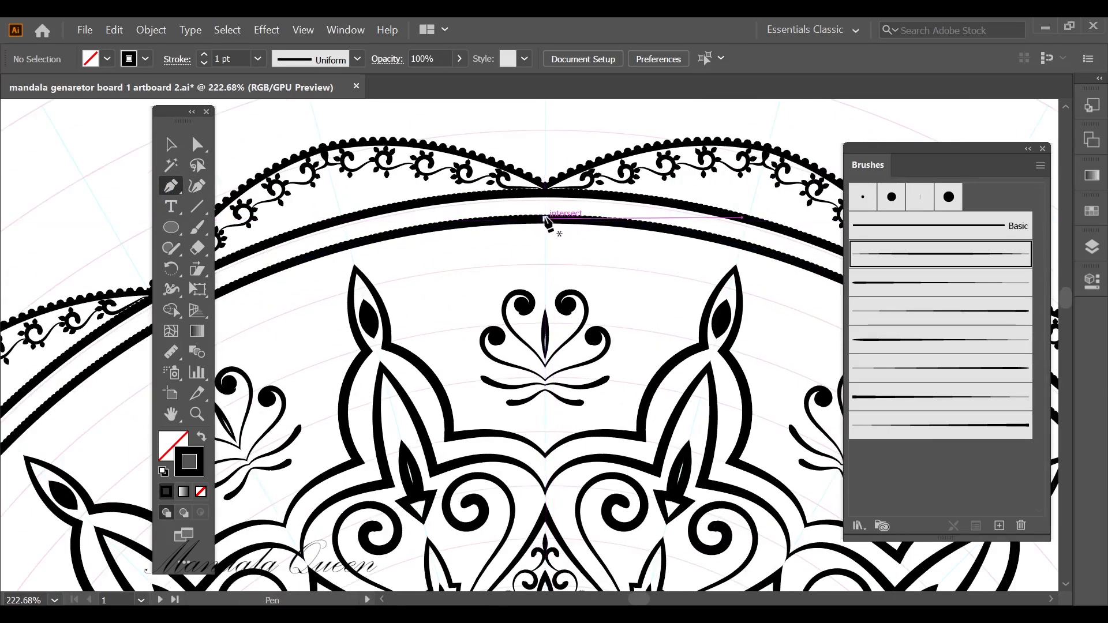
pyautogui.click(545, 219)
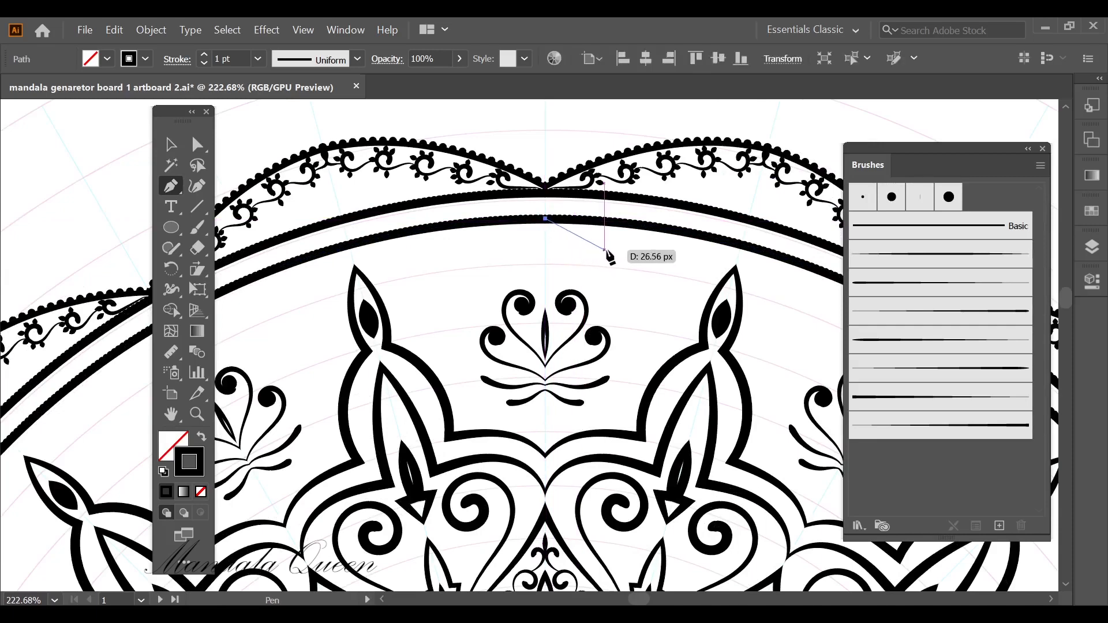
pyautogui.moveTo(642, 255); pyautogui.dragTo(645, 283)
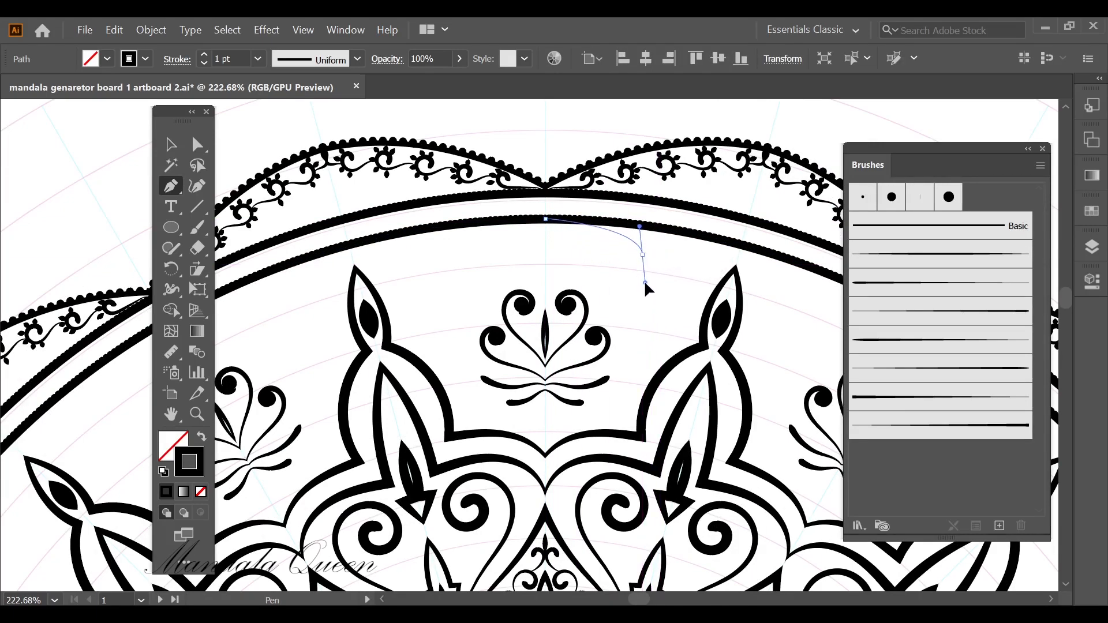
pyautogui.click(643, 255)
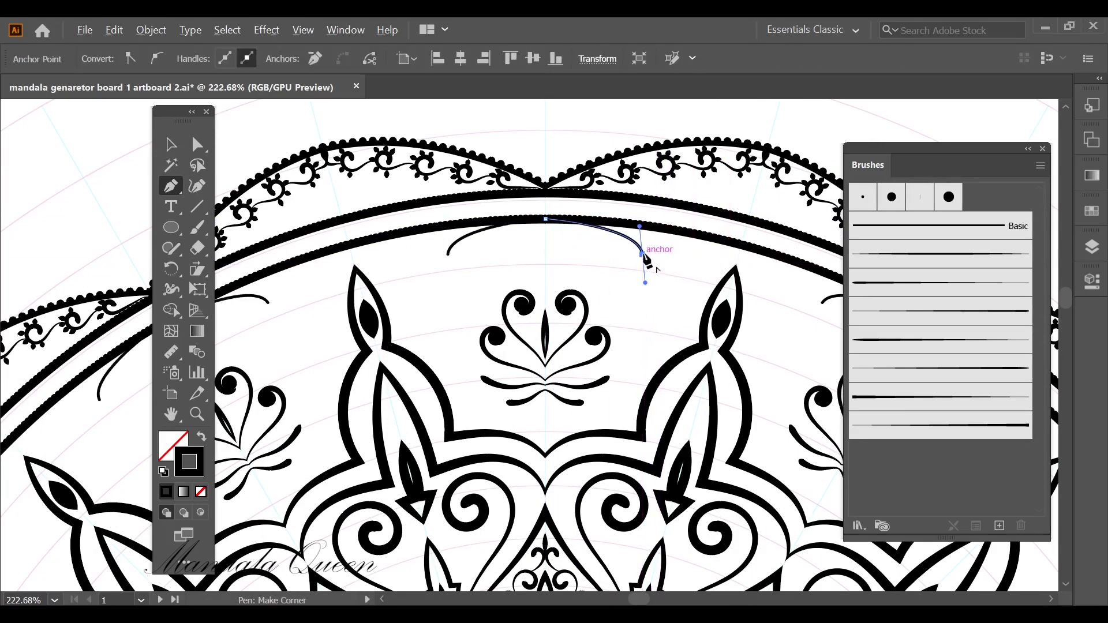
pyautogui.moveTo(750, 249); pyautogui.dragTo(857, 268)
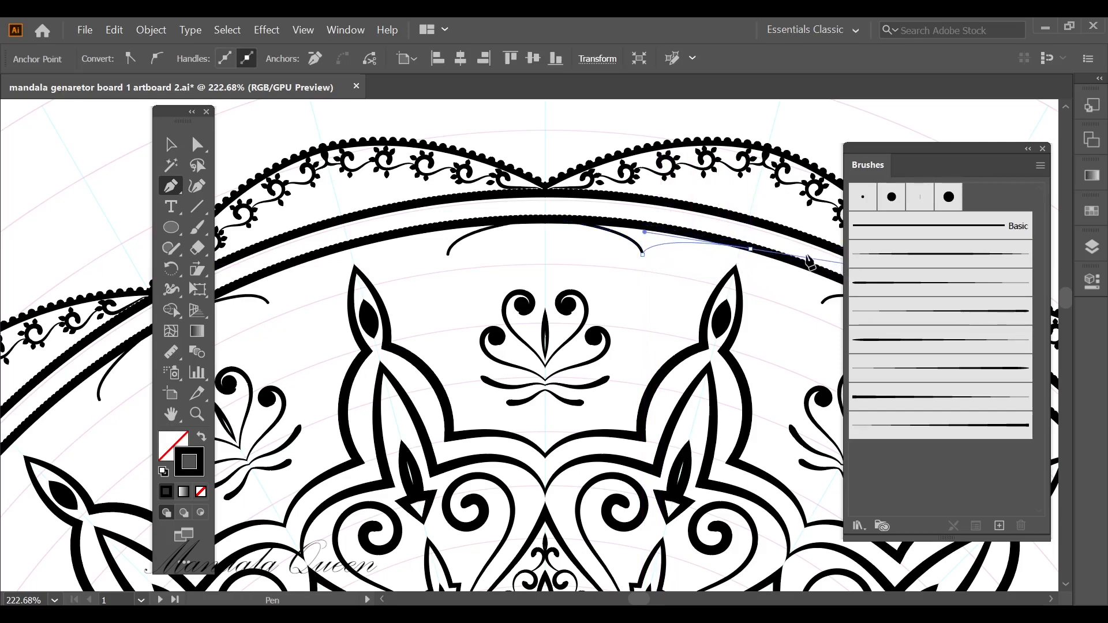
pyautogui.click(535, 221)
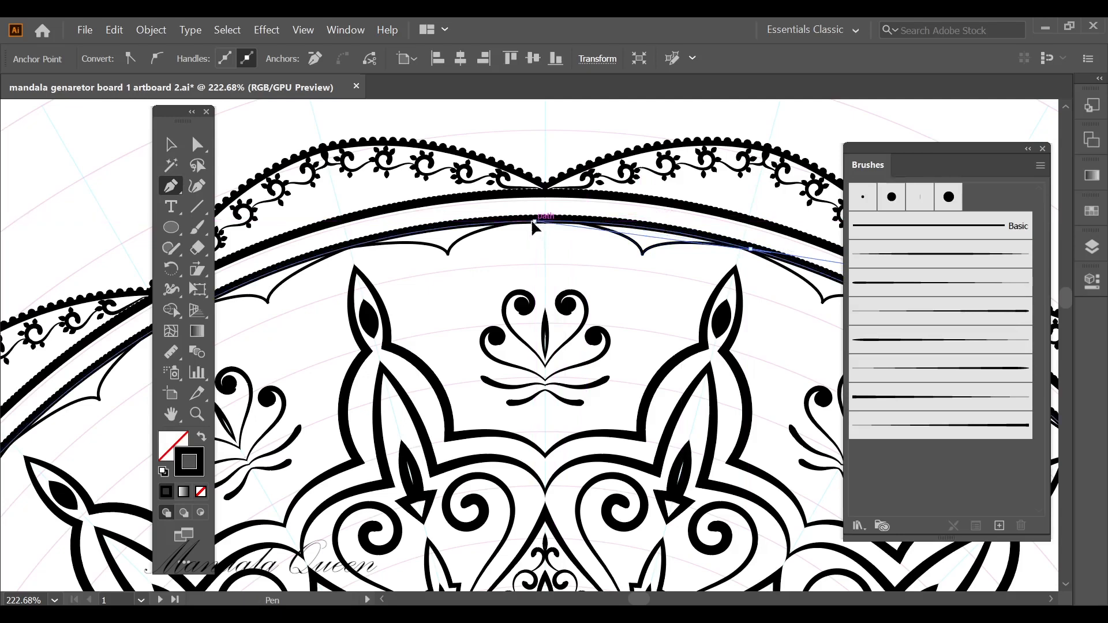
pyautogui.moveTo(533, 223); pyautogui.dragTo(499, 237)
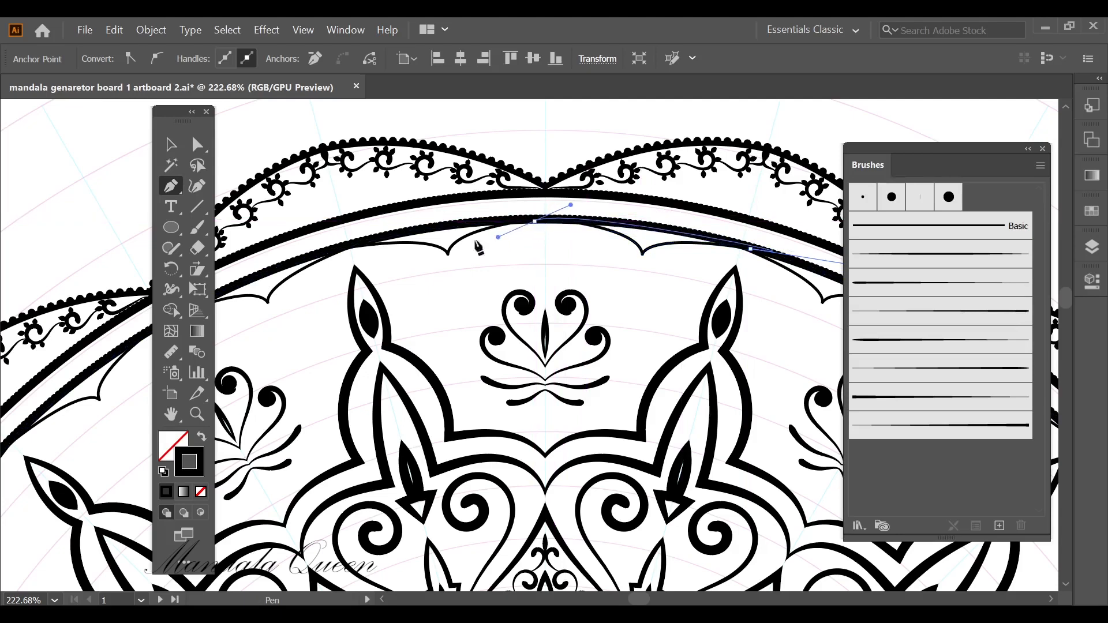
# Swap the new shape's stroke and fill so it is solid black with no stroke, and deselect it
pyautogui.click(201, 437)
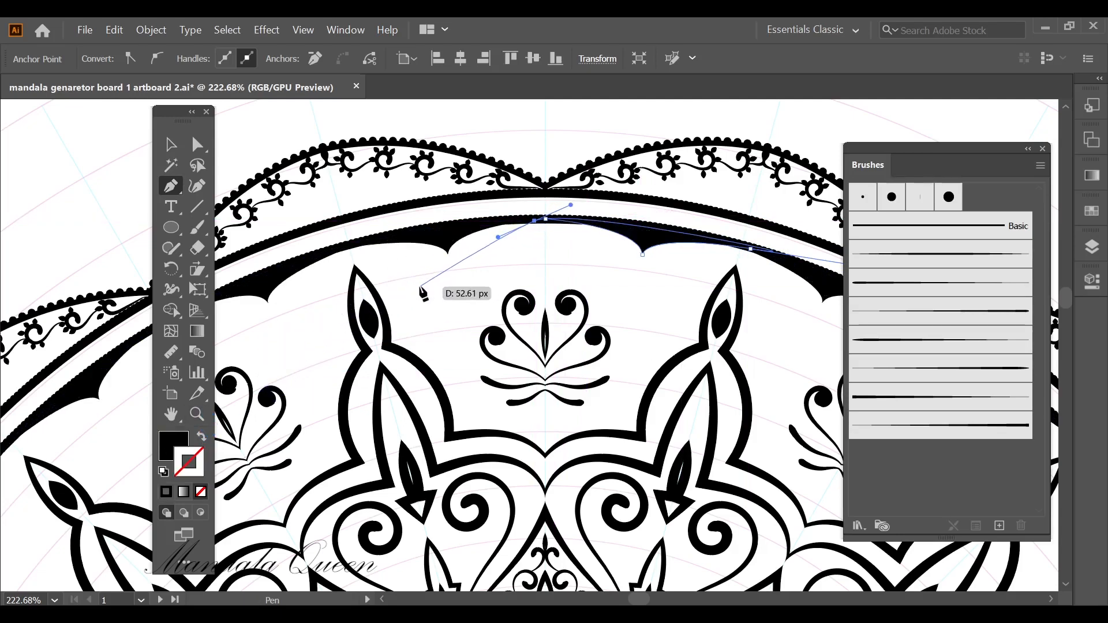
pyautogui.press('v')
pyautogui.click(437, 283)
# Reshape the filled scallops' lower edge with the Direct Selection tool so their cusps reach deeper inward
pyautogui.hotkey('ctrl', 'space')
pyautogui.moveTo(634, 283); pyautogui.dragTo(703, 281)
pyautogui.click(197, 145)
pyautogui.moveTo(552, 285); pyautogui.dragTo(546, 310)
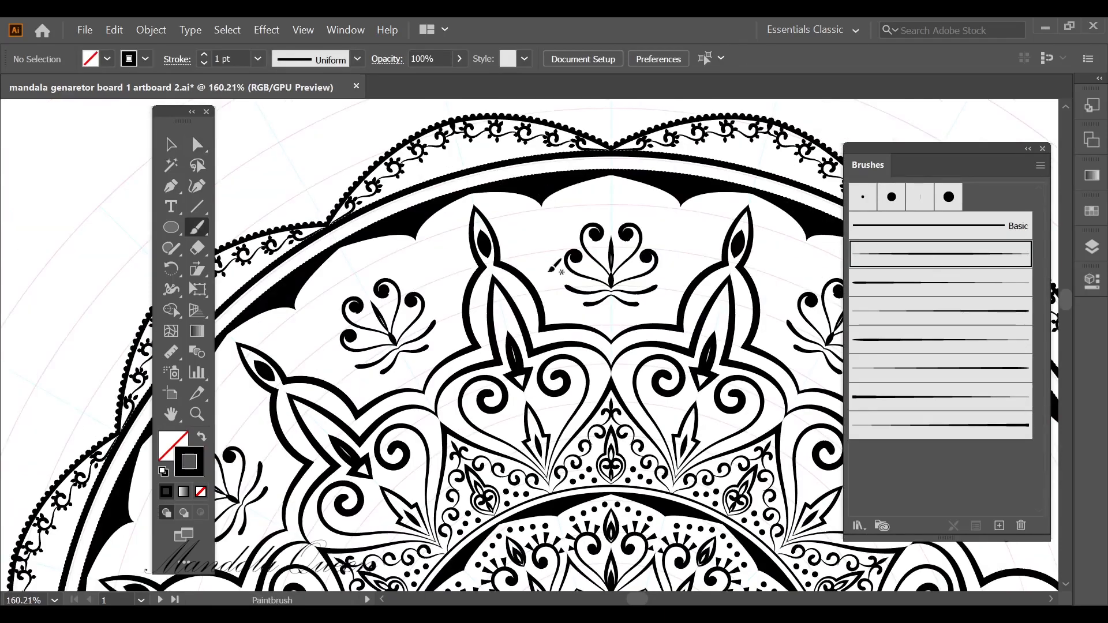
# Paint small leaf strokes along the inner side of the outer flower motif's curls with the first tapered brush at 1 pt
pyautogui.hotkey('ctrl', 'space')
pyautogui.moveTo(577, 266); pyautogui.dragTo(658, 275)
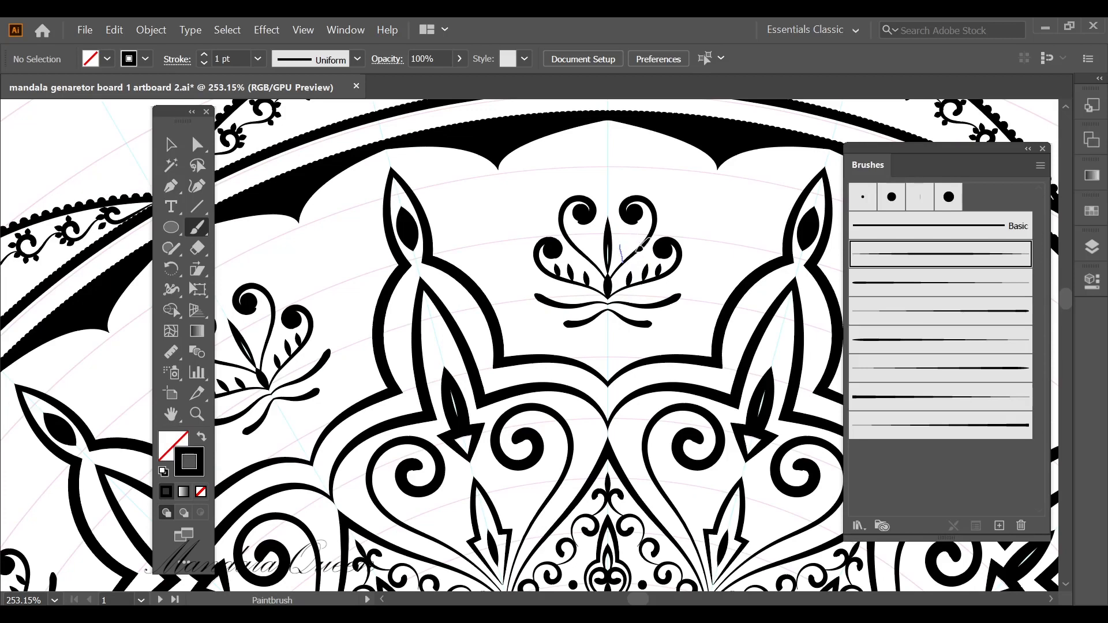
pyautogui.moveTo(633, 239); pyautogui.dragTo(631, 234)
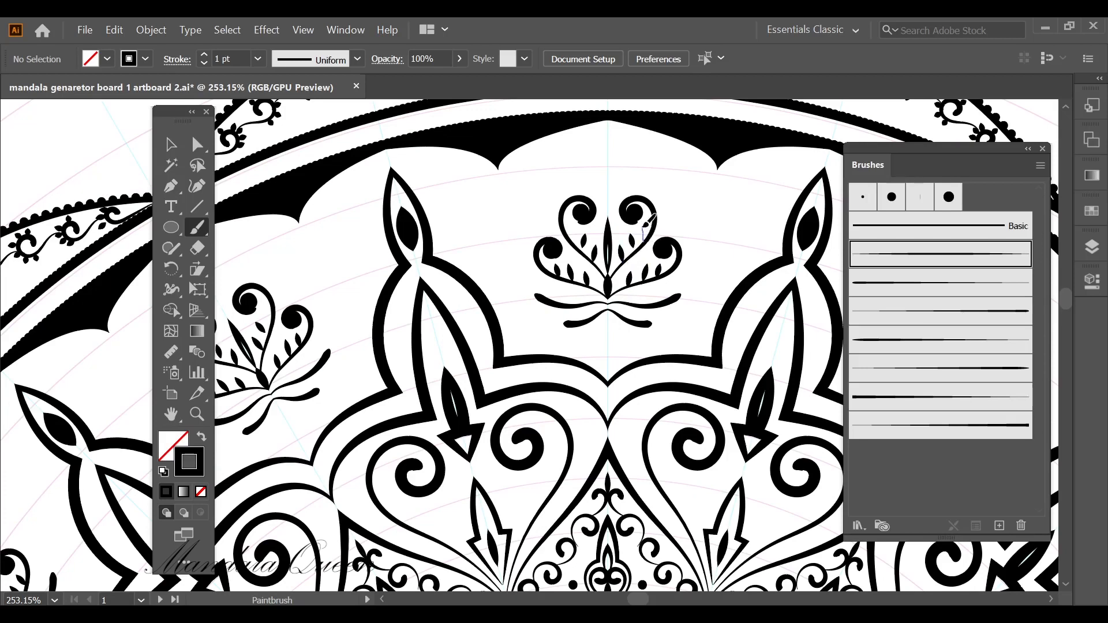
# Paint short wedge strokes radiating around the outside of the flower motif's curls with the last tapered brush
pyautogui.click(972, 430)
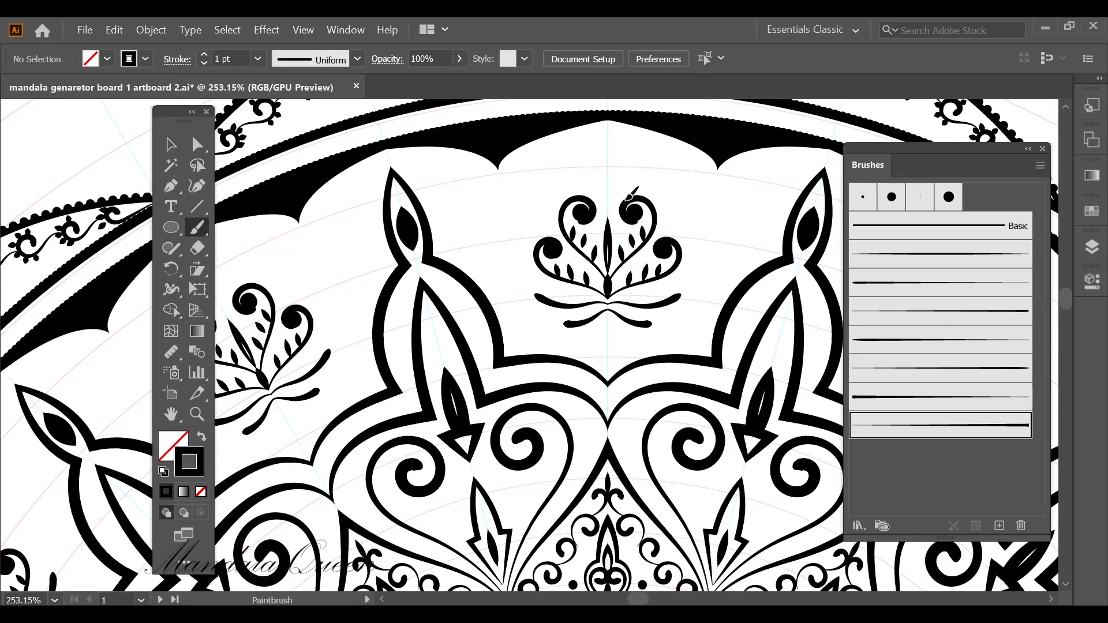
pyautogui.moveTo(638, 198); pyautogui.dragTo(642, 185)
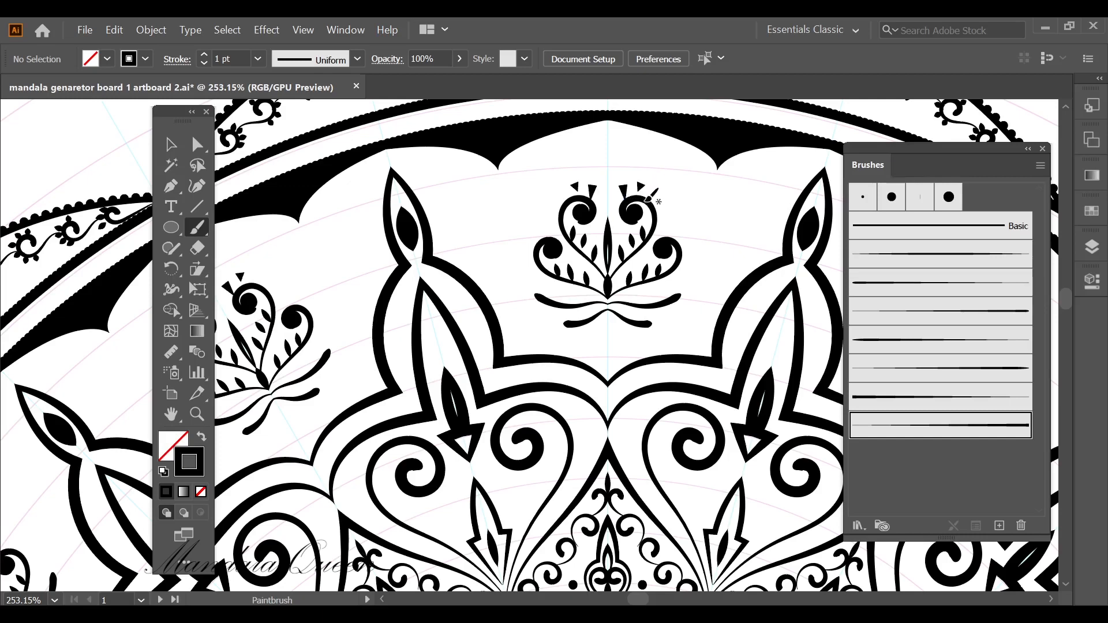
pyautogui.hotkey('ctrl', 'z')
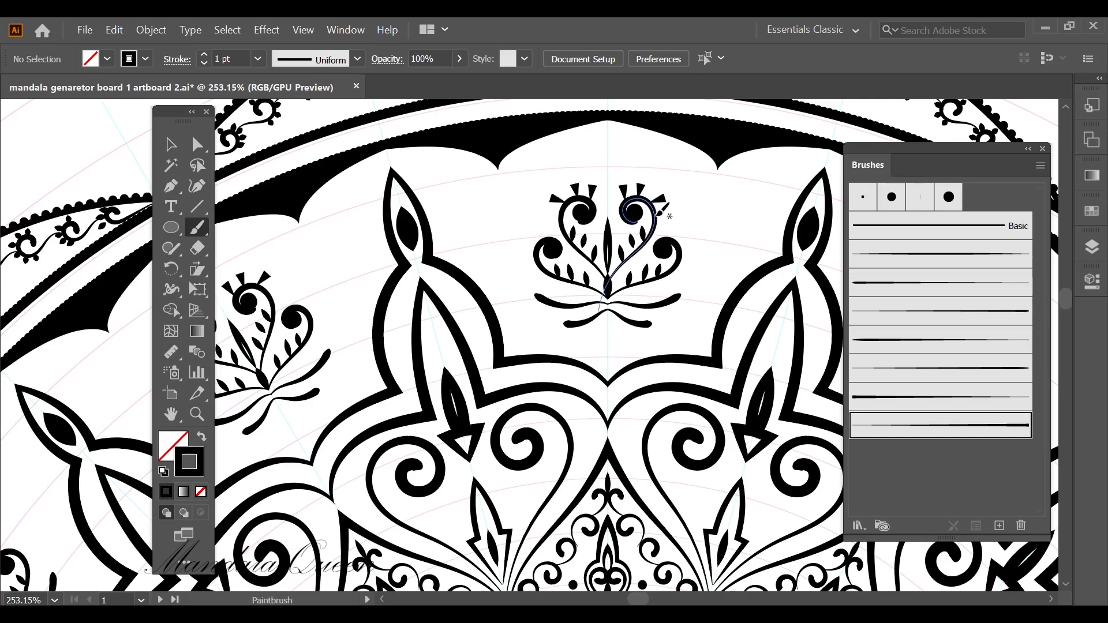
pyautogui.scroll(-2, 602, 248)
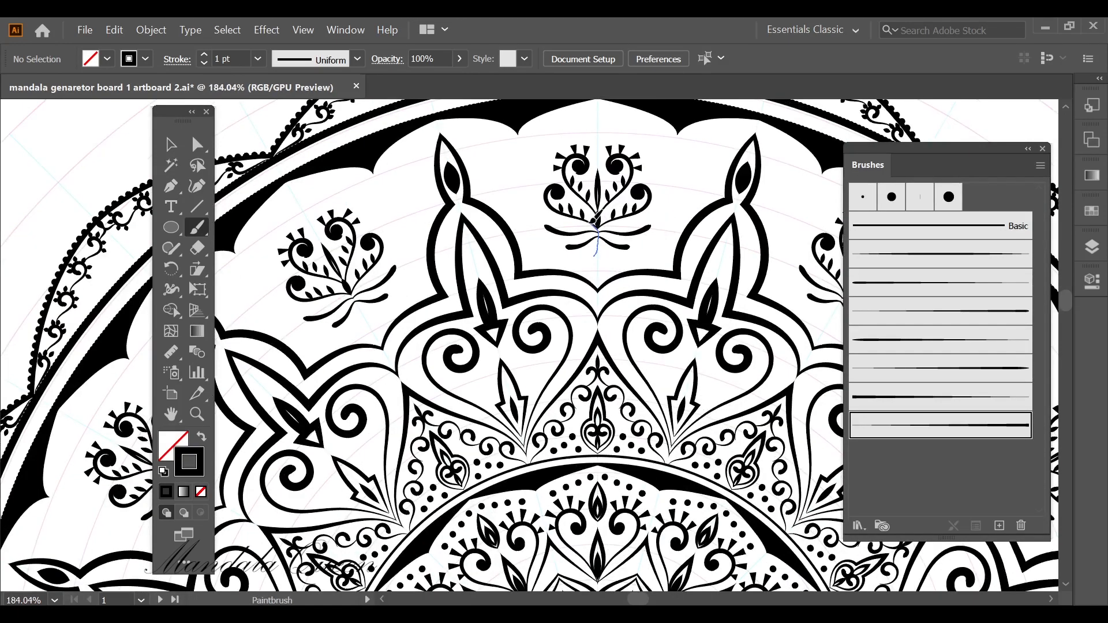
pyautogui.moveTo(647, 250)
pyautogui.mouseDown()
pyautogui.moveTo(577, 265)
pyautogui.moveTo(589, 261)
pyautogui.mouseUp()
pyautogui.scroll(-6, 590, 260)
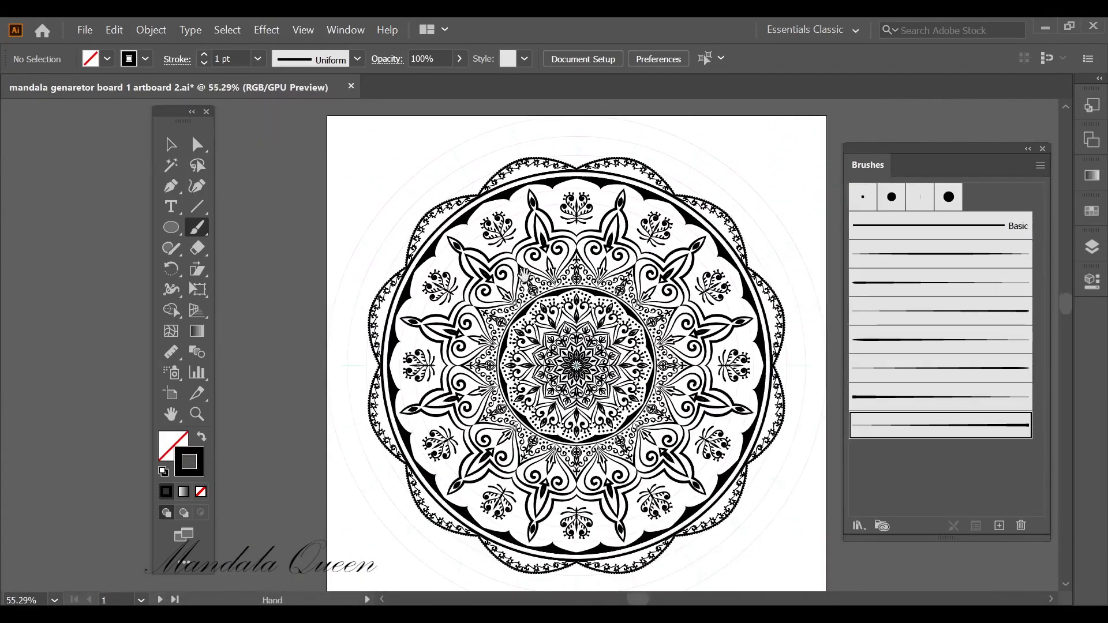
pyautogui.moveTo(524, 275); pyautogui.dragTo(554, 260)
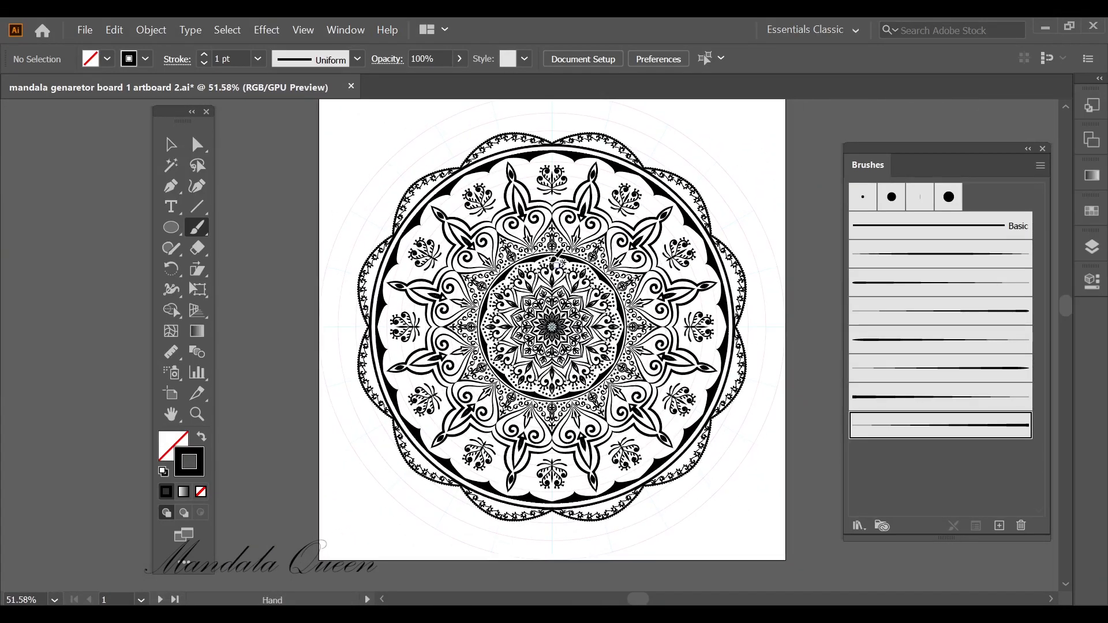
# Expand the appearance of the mandala artwork, then select everything and expand it into plain shapes
pyautogui.press('v')
pyautogui.click(1093, 248)
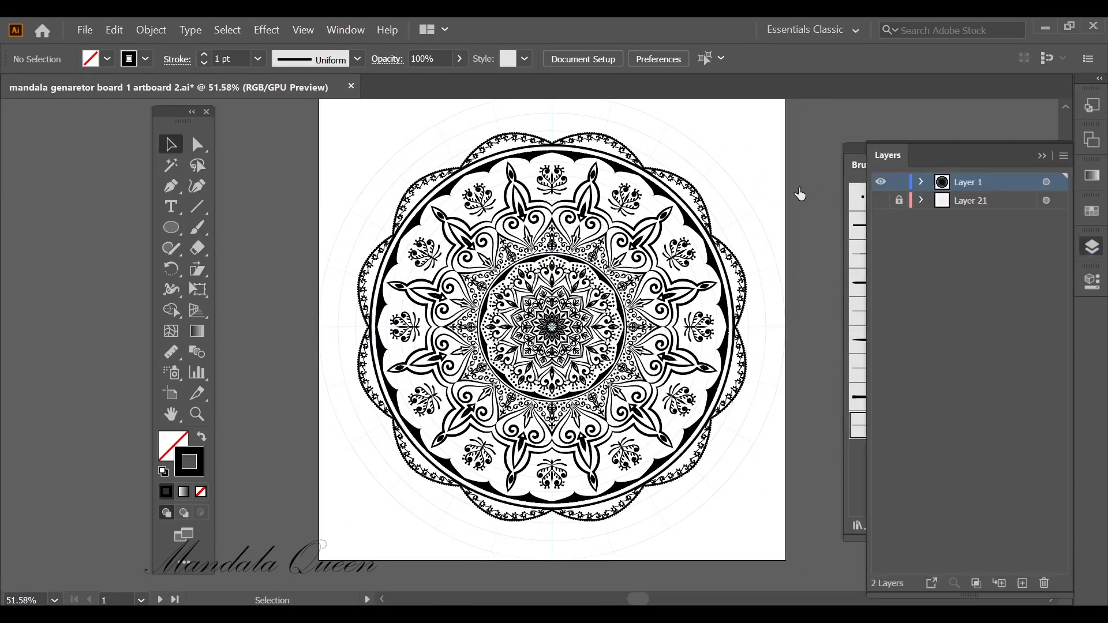
pyautogui.click(1044, 164)
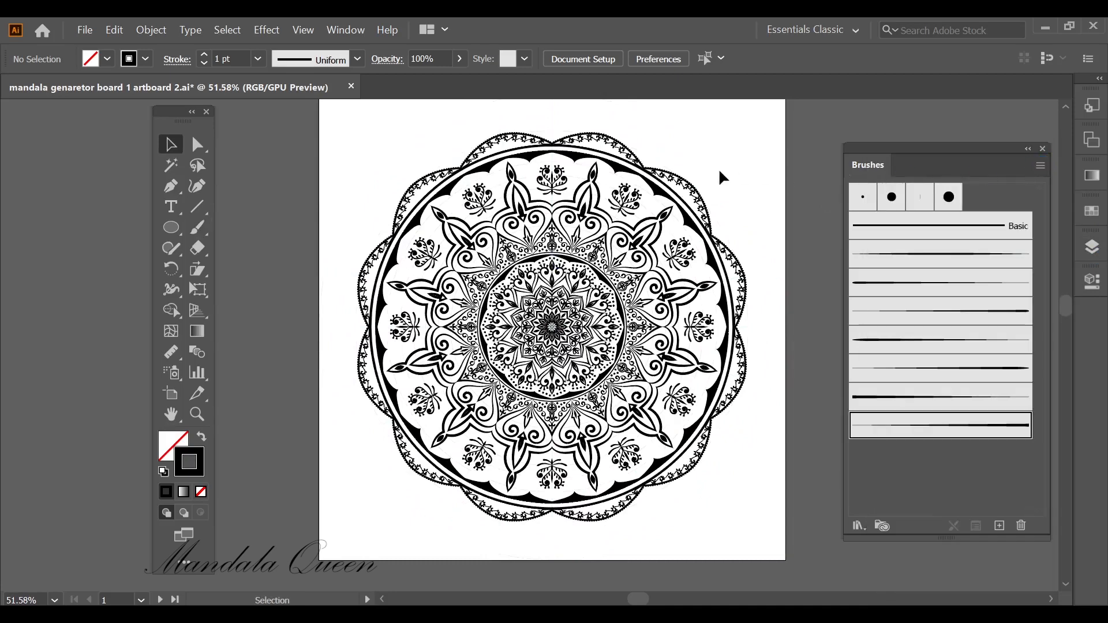
pyautogui.click(559, 152)
pyautogui.click(152, 30)
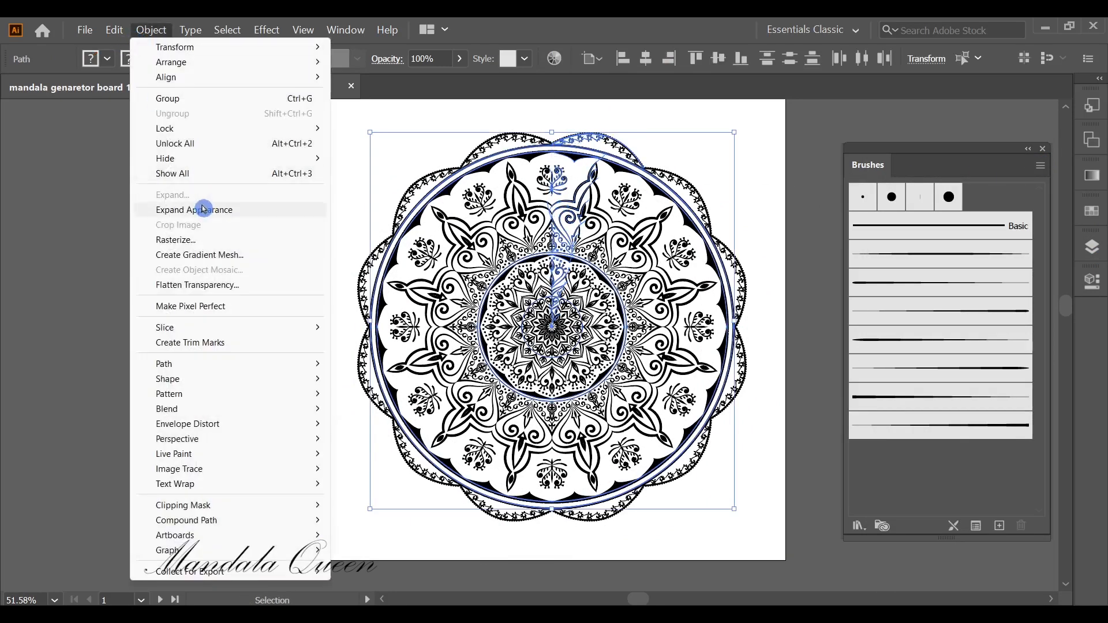
pyautogui.click(153, 29)
pyautogui.hotkey('ctrl', 'a')
pyautogui.click(153, 29)
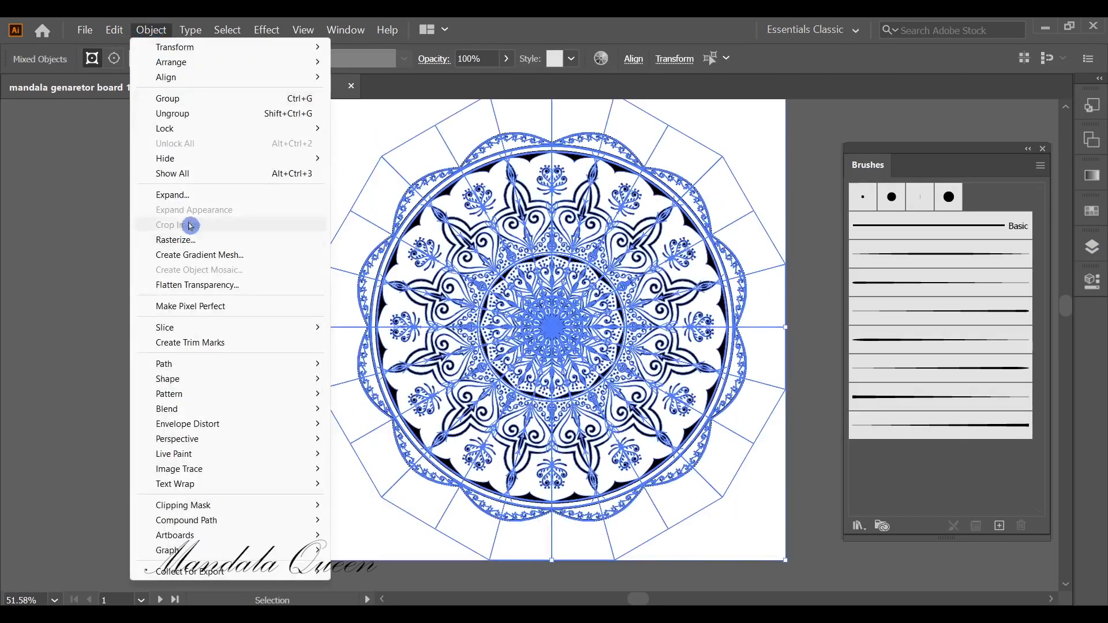
pyautogui.click(170, 194)
pyautogui.click(500, 426)
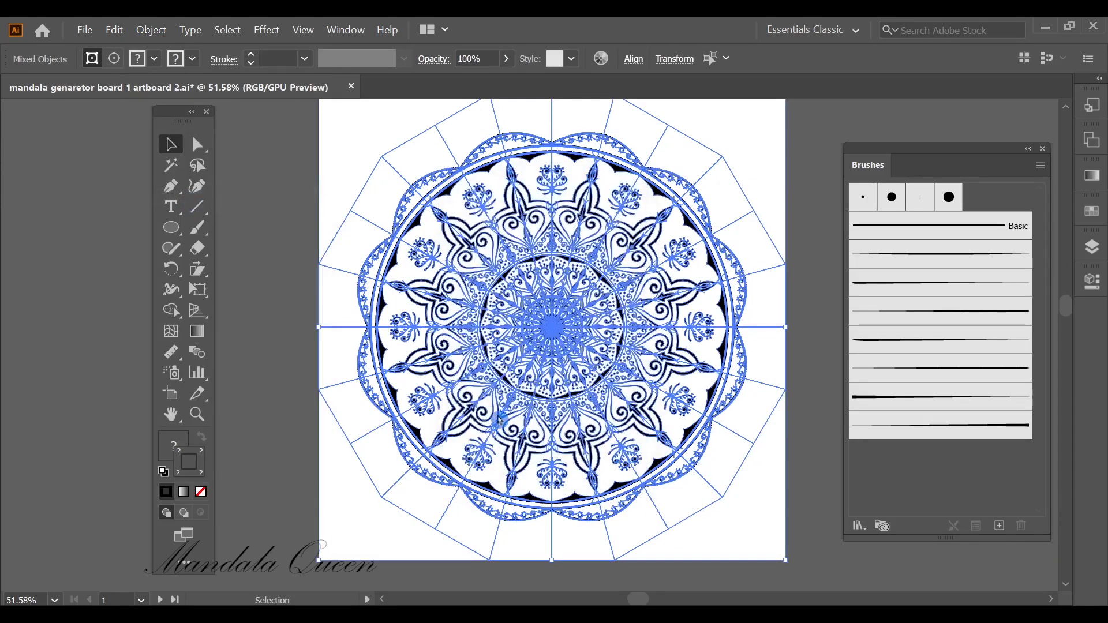
# Split the expanded artwork with the Pathfinder's Divide operation and deselect it
pyautogui.click(346, 30)
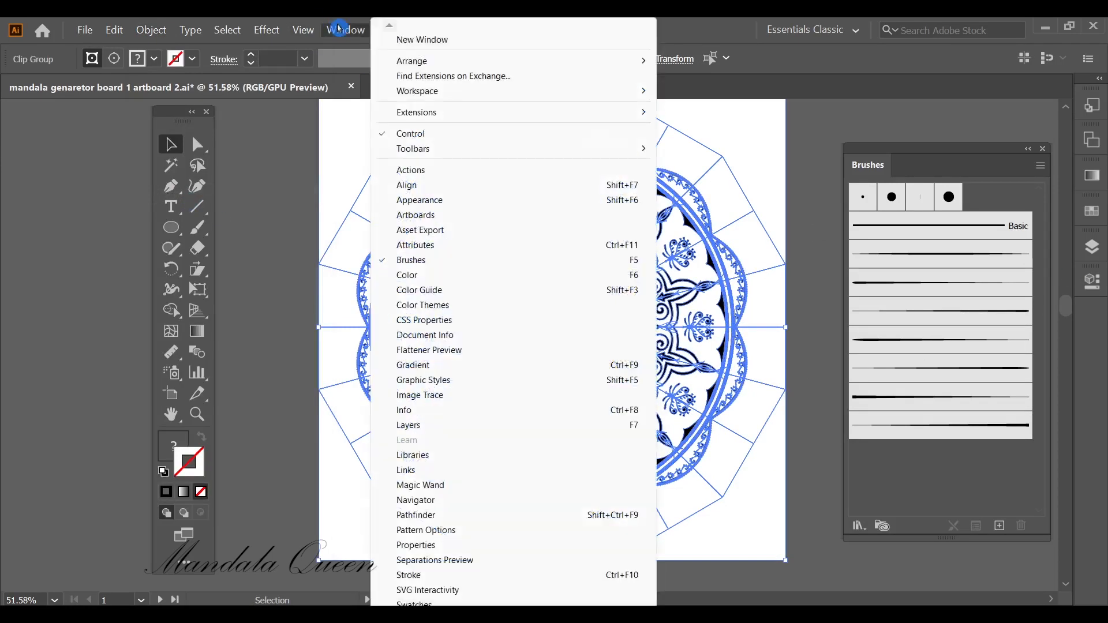
pyautogui.click(423, 512)
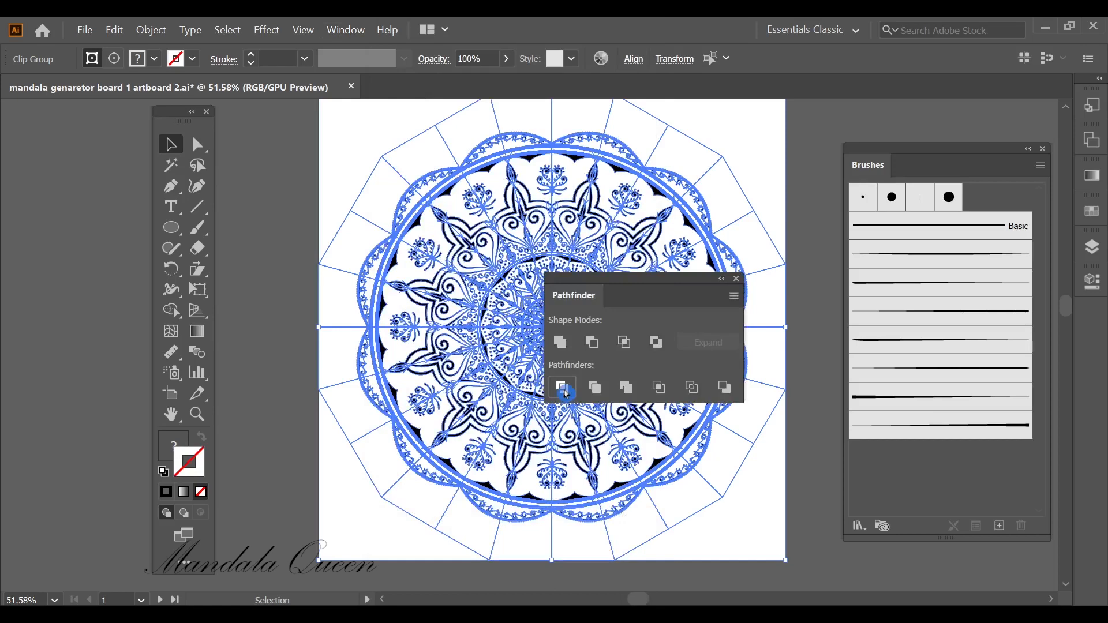
pyautogui.click(564, 391)
pyautogui.click(372, 147)
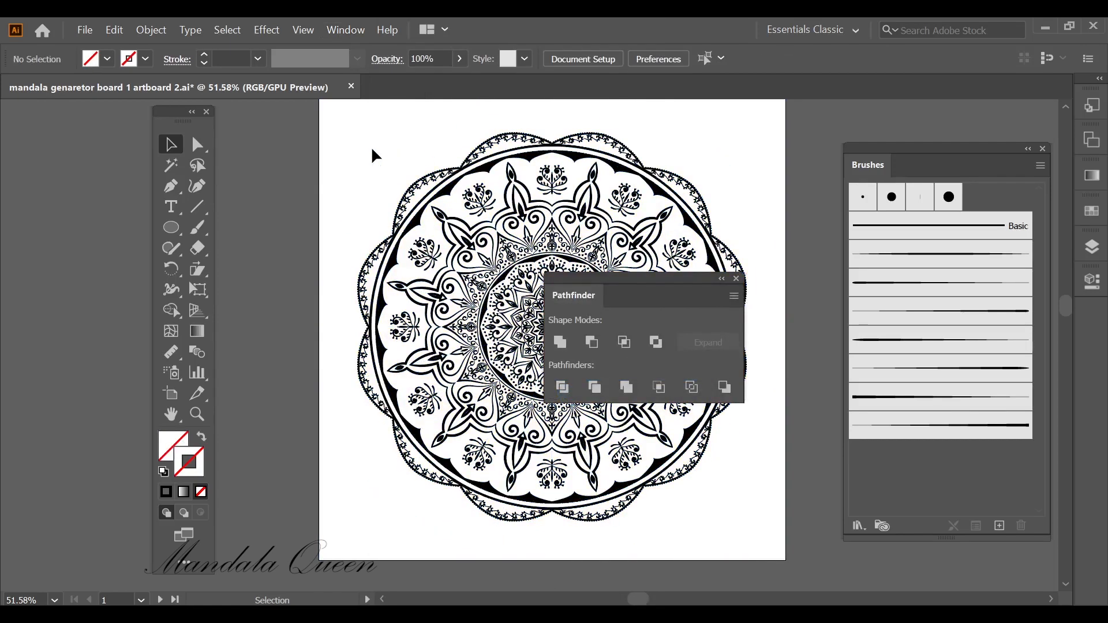
# Ungroup the divided artwork repeatedly until its pieces can be selected separately, and deselect it
pyautogui.rightClick(463, 164)
pyautogui.click(504, 278)
pyautogui.rightClick(523, 151)
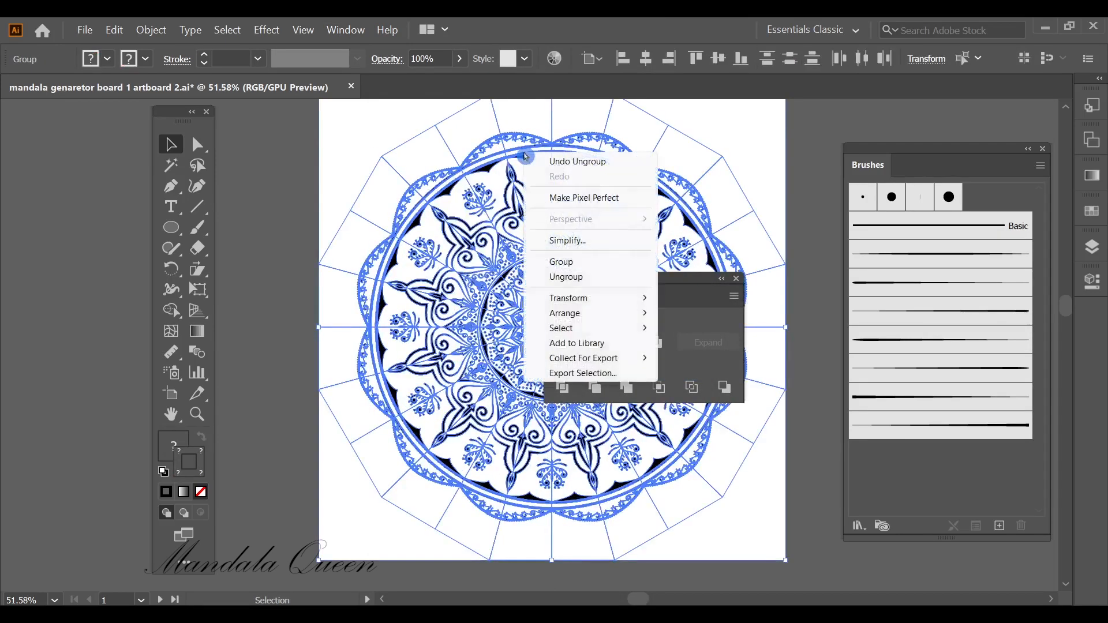
pyautogui.click(557, 276)
pyautogui.rightClick(509, 143)
pyautogui.click(465, 136)
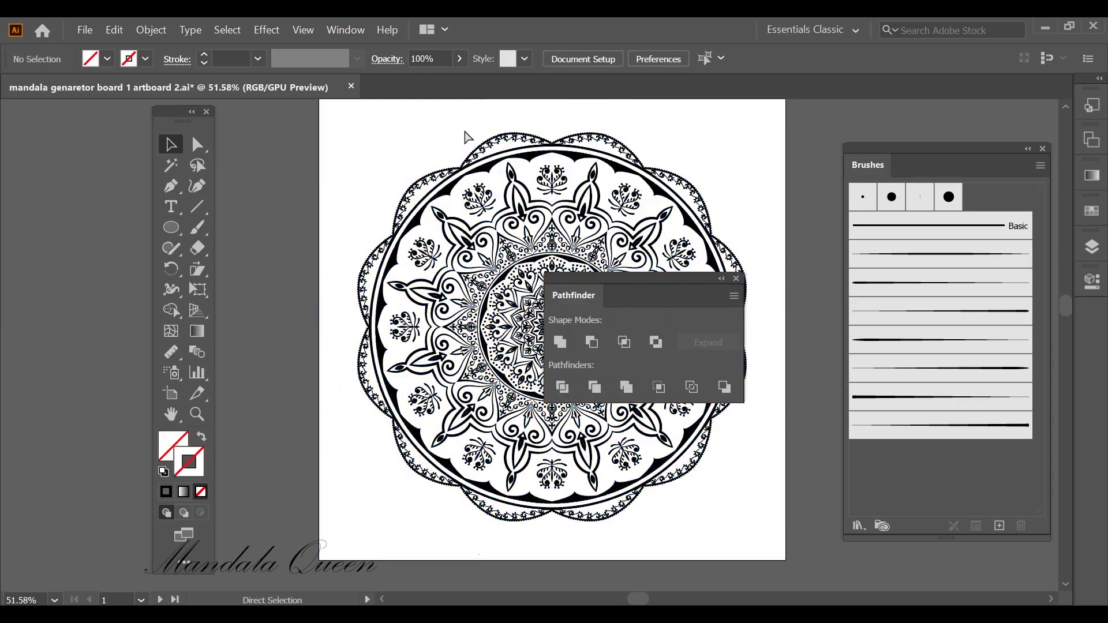
pyautogui.rightClick(465, 134)
pyautogui.click(516, 252)
pyautogui.rightClick(477, 139)
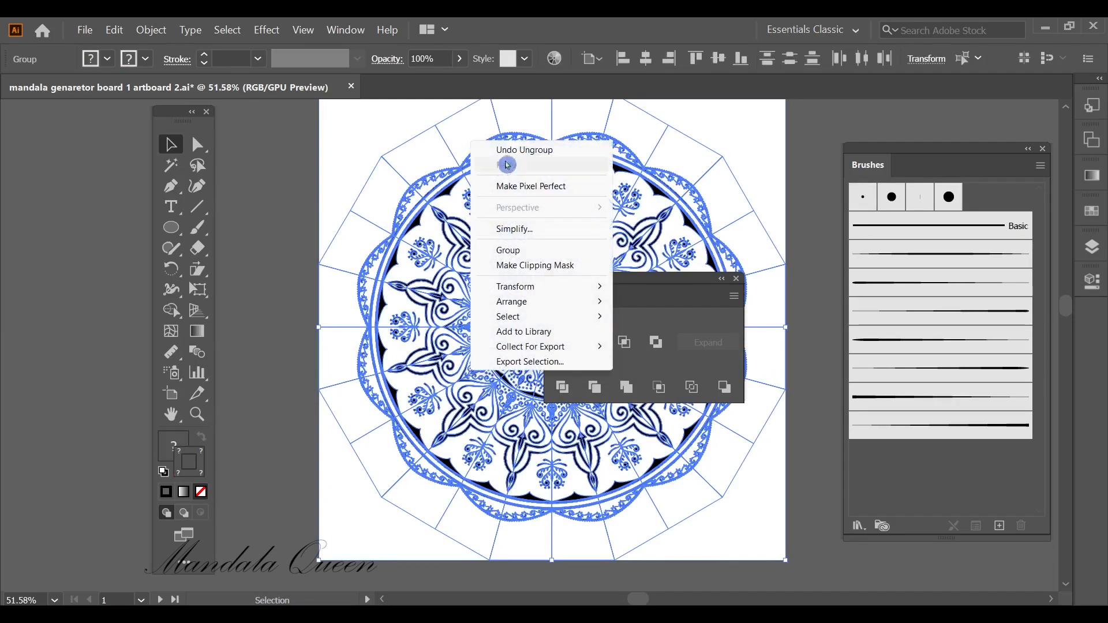
pyautogui.click(569, 116)
pyautogui.rightClick(572, 126)
pyautogui.click(611, 251)
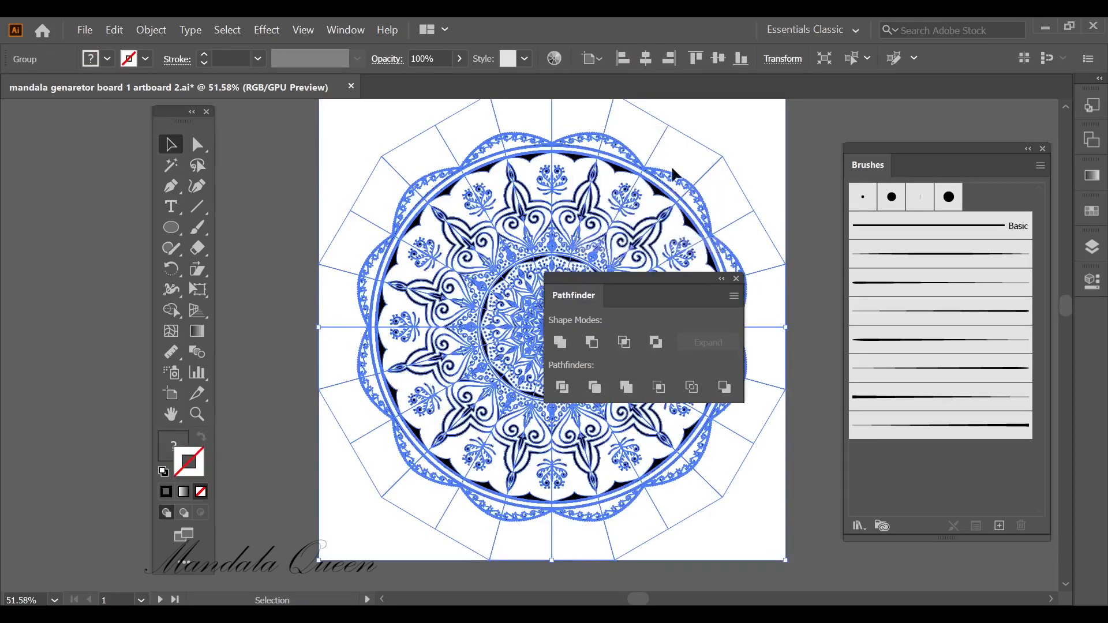
pyautogui.click(705, 168)
# Select an invisible piece outside the mandala and all similar objects without fill or stroke, and delete them
pyautogui.moveTo(694, 292); pyautogui.dragTo(958, 464)
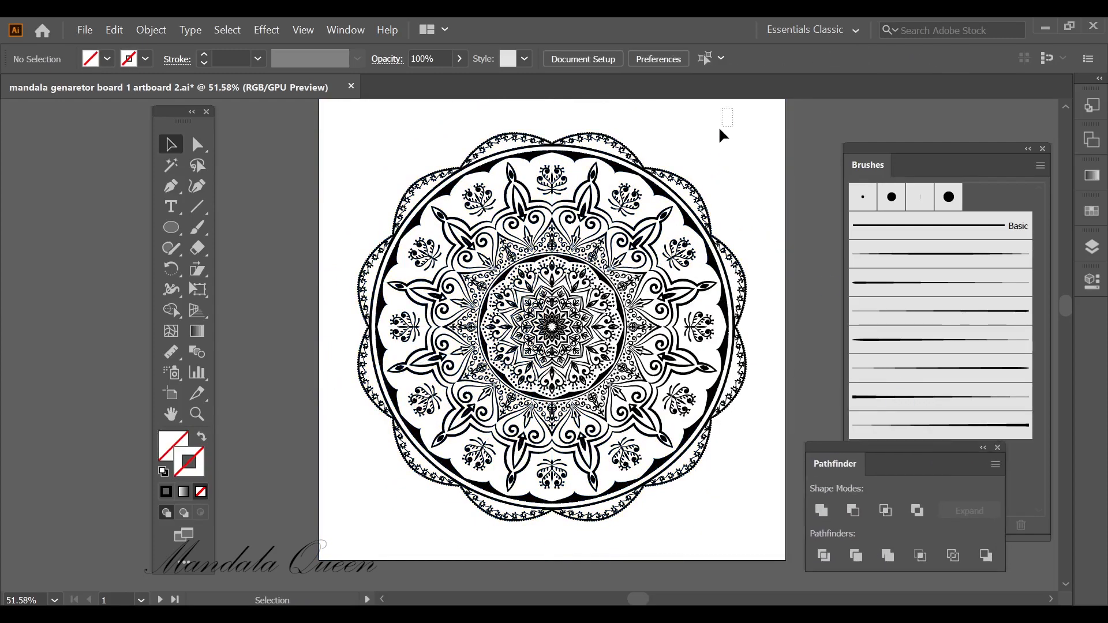
pyautogui.moveTo(719, 129); pyautogui.dragTo(675, 141)
pyautogui.click(855, 58)
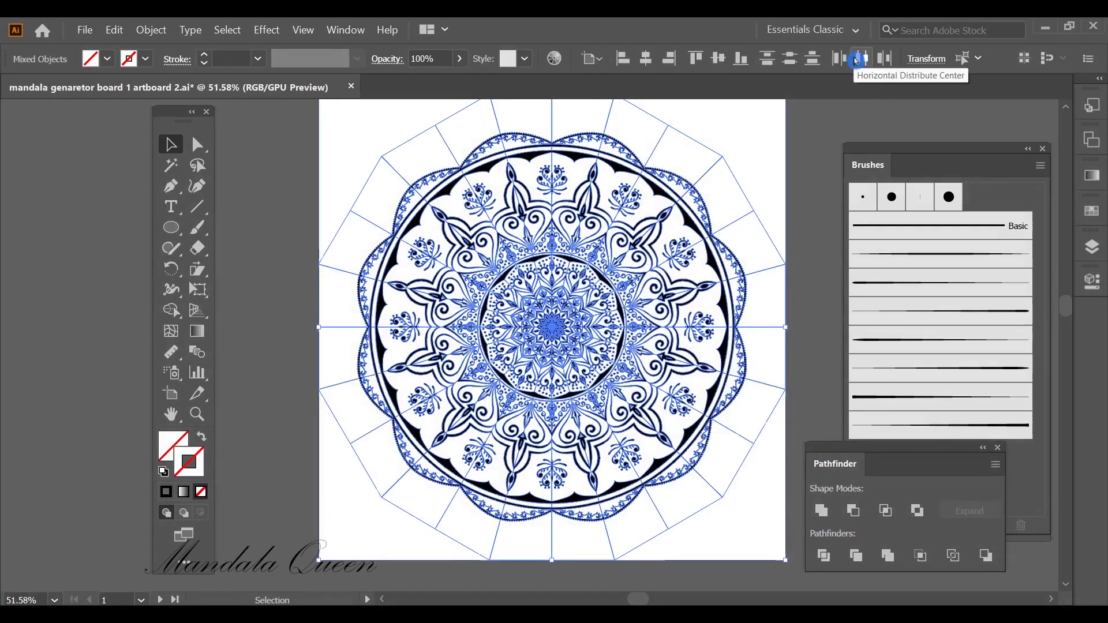
pyautogui.press('Delete')
# Select all the remaining black shapes, merge them with the Pathfinder's Unite operation, and deselect the result
pyautogui.hotkey('ctrl', 'a')
pyautogui.click(822, 511)
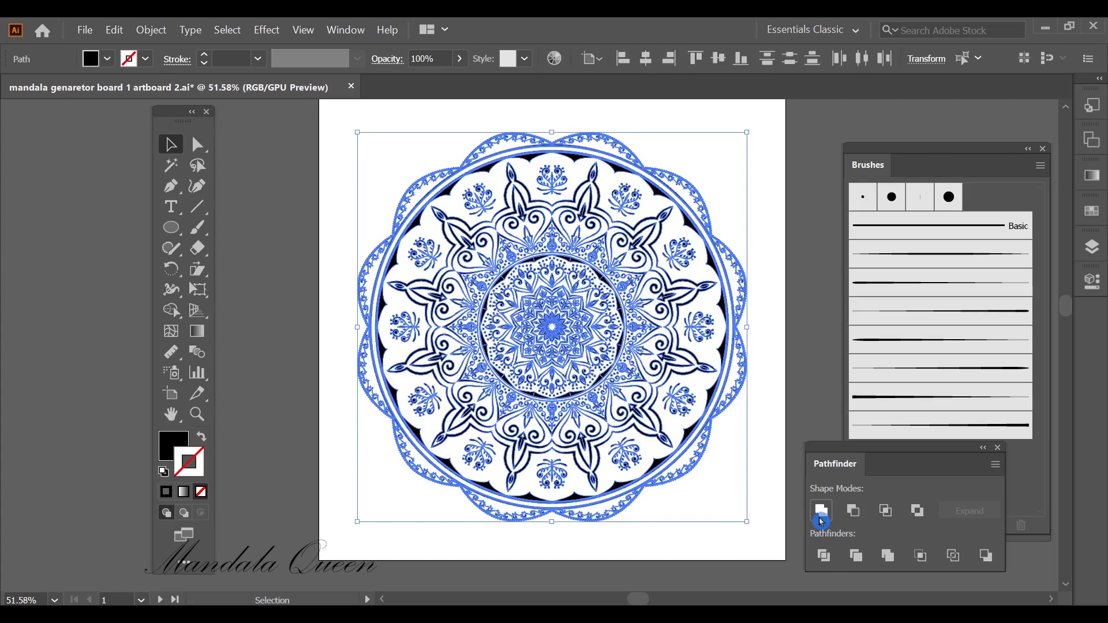
pyautogui.click(721, 195)
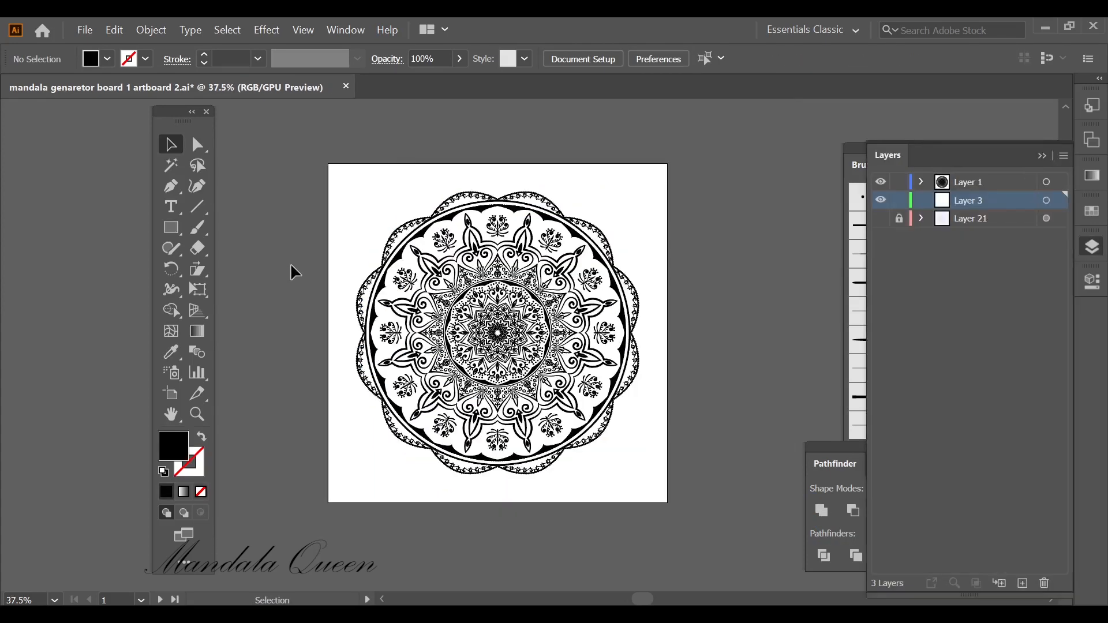
# Set the fill colour to the tan hex value d9a06d
pyautogui.click(1041, 164)
pyautogui.click(1093, 246)
pyautogui.doubleClick(179, 447)
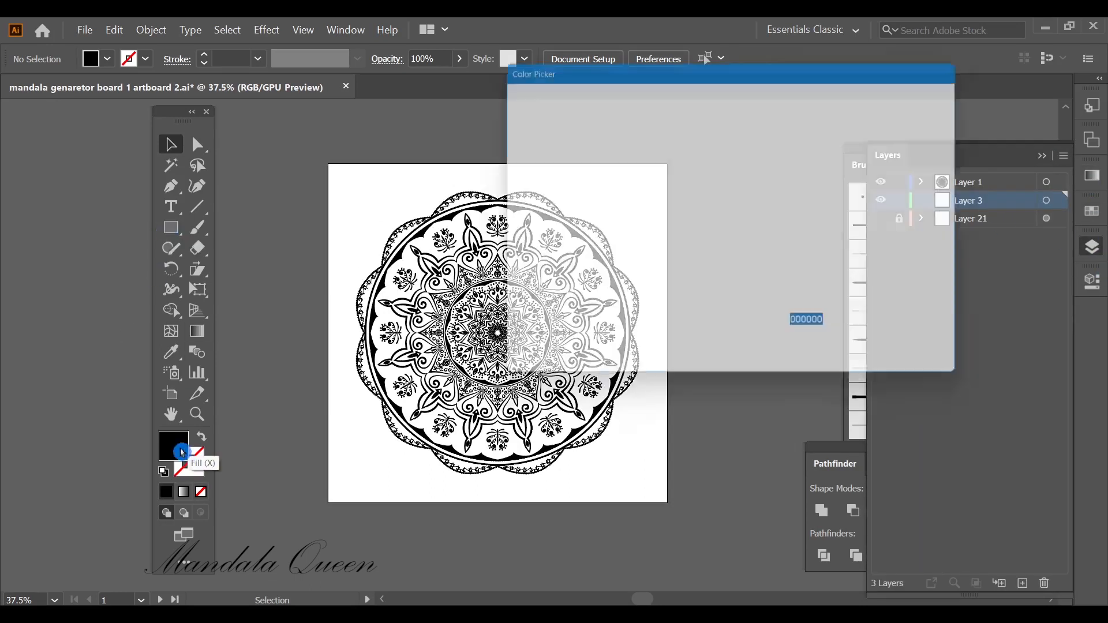
pyautogui.click(837, 331)
pyautogui.moveTo(836, 331); pyautogui.dragTo(777, 340)
pyautogui.write('d9a06f')
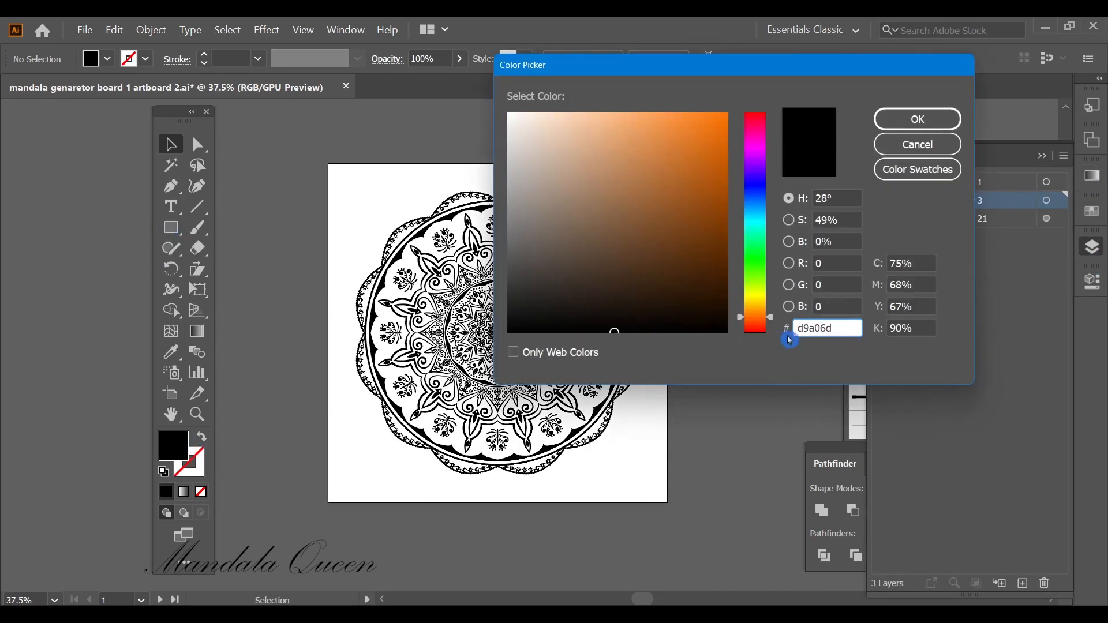
pyautogui.click(917, 123)
# Draw a tan background rectangle covering the whole artboard on Layer 3 beneath the mandala, and deselect it
pyautogui.press('m')
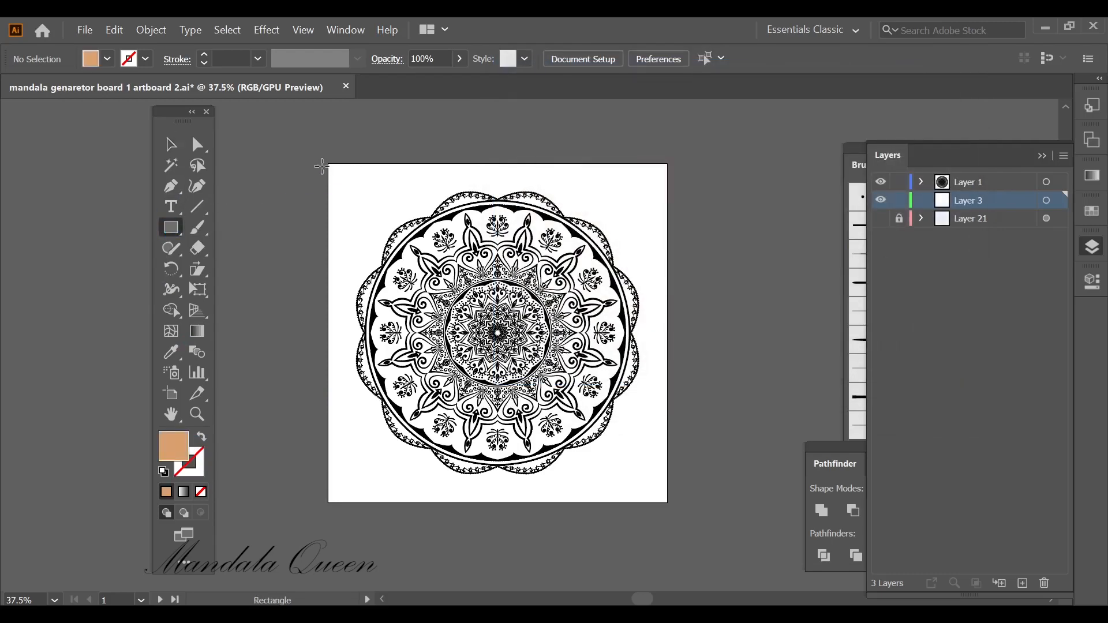
pyautogui.moveTo(329, 165); pyautogui.dragTo(668, 503)
pyautogui.click(170, 144)
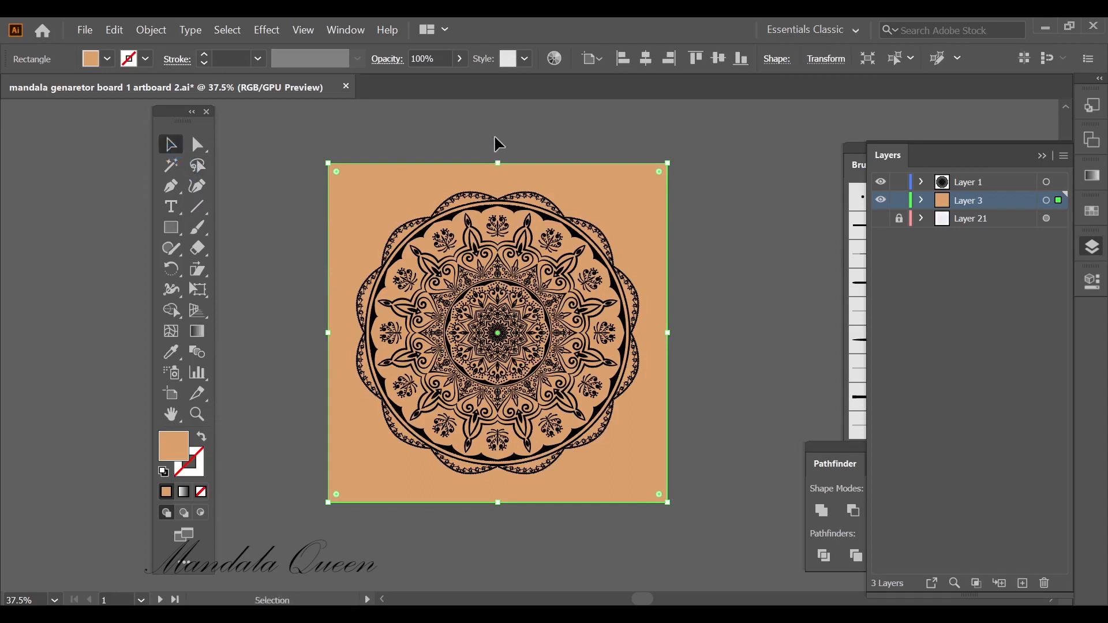
pyautogui.click(494, 134)
pyautogui.scroll(1, 651, 342)
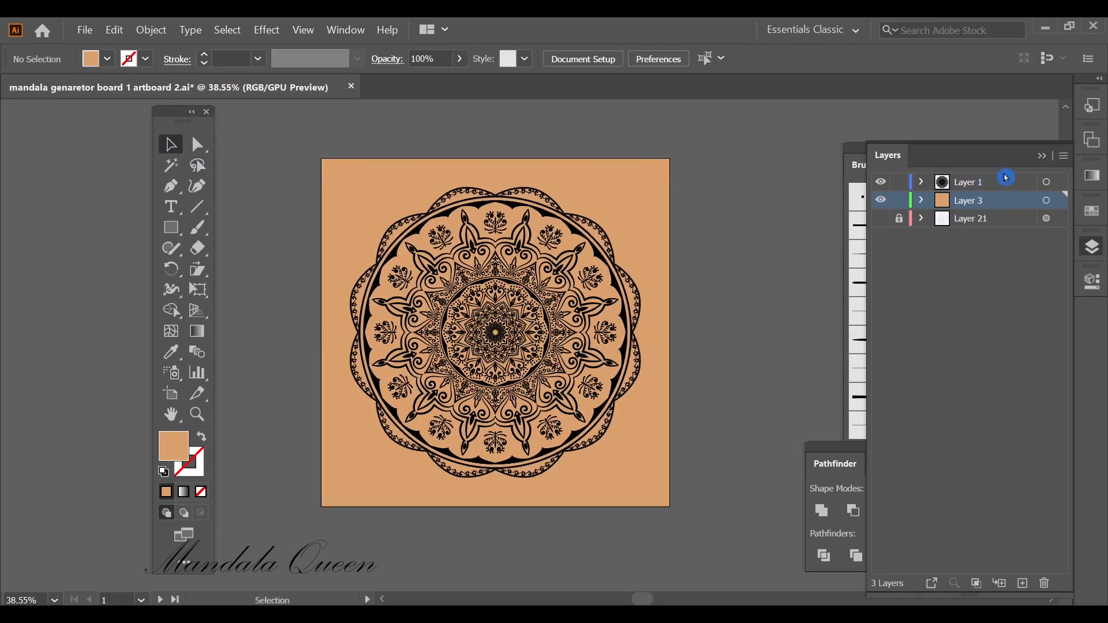
pyautogui.click(1042, 156)
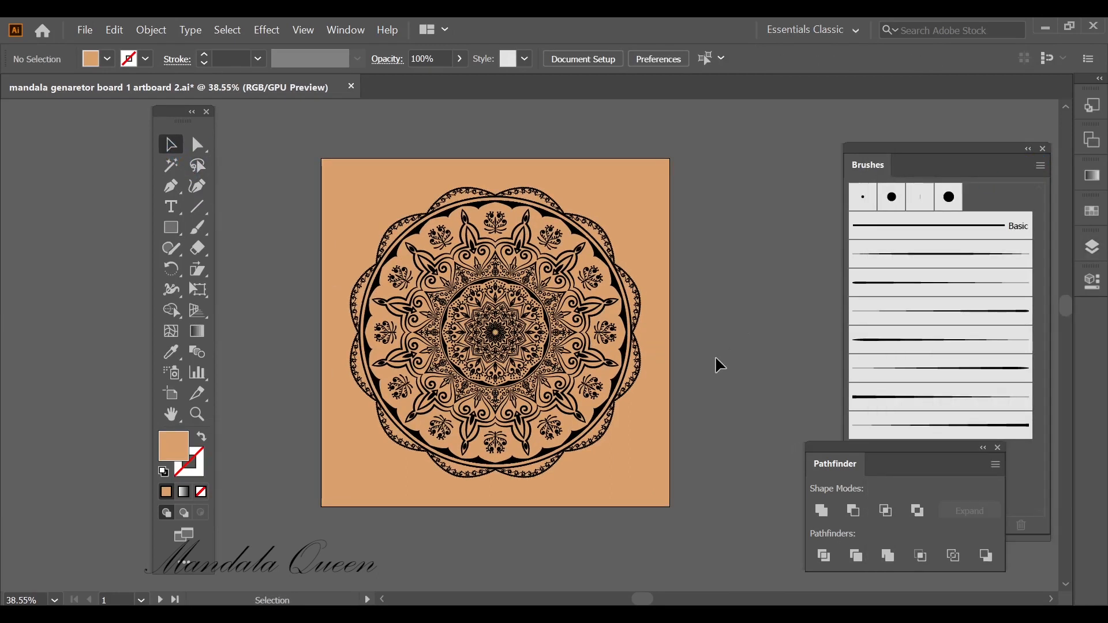